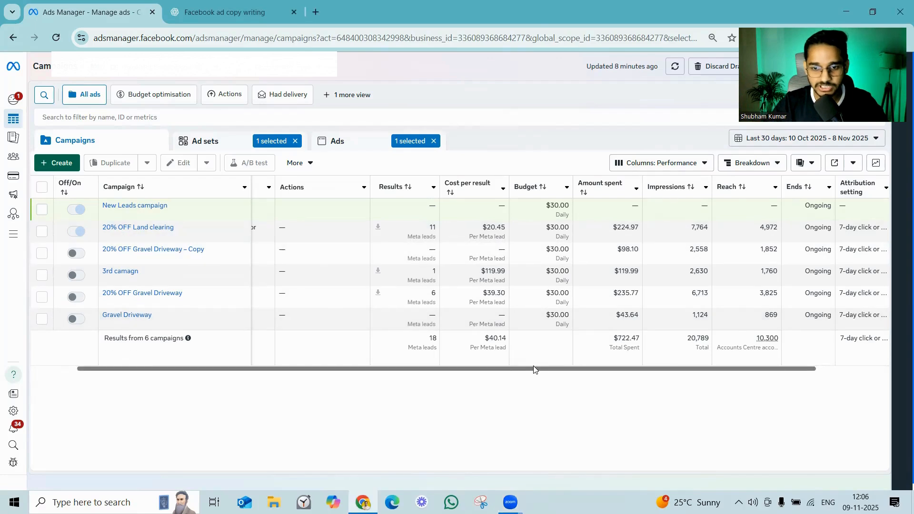
Step: Create a new auction campaign with the Leads objective and continue to its settings
mouse_move(534, 365)
mouse_down()
mouse_move(495, 372)
mouse_move(531, 369)
mouse_move(523, 369)
mouse_up()
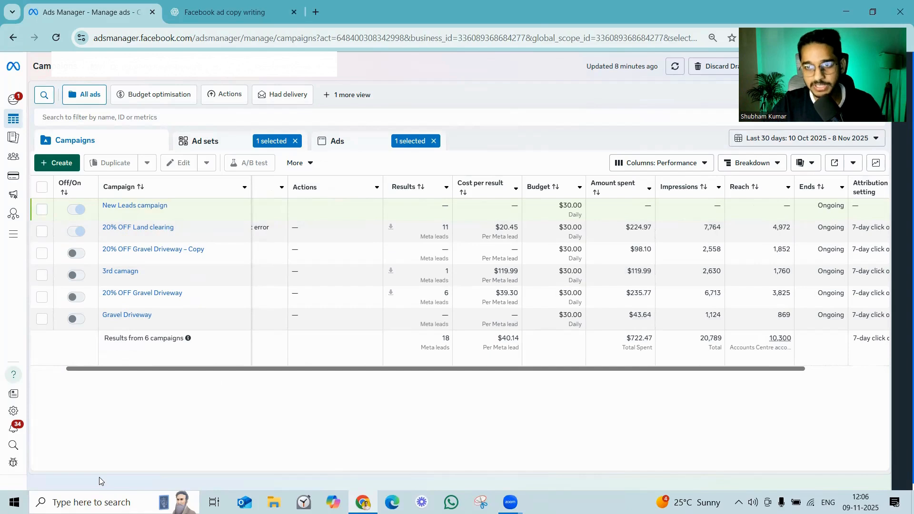
mouse_move(6, 335)
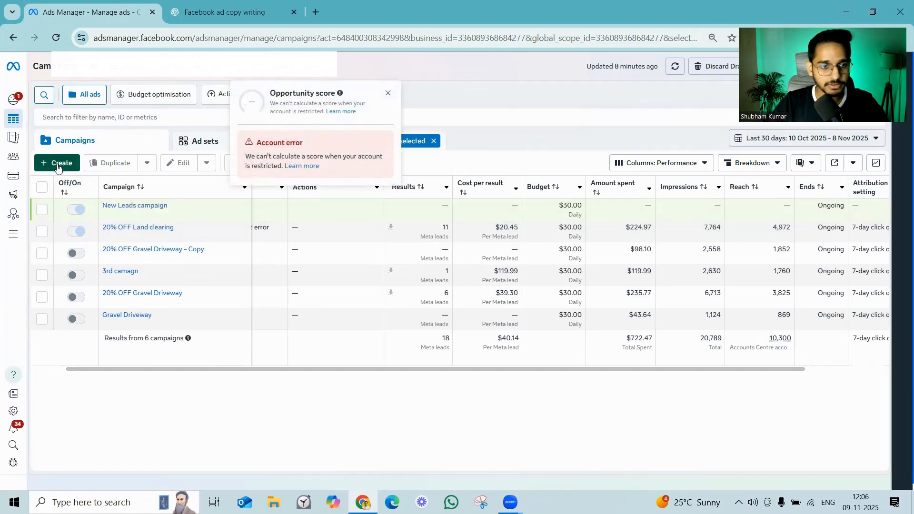
click(57, 164)
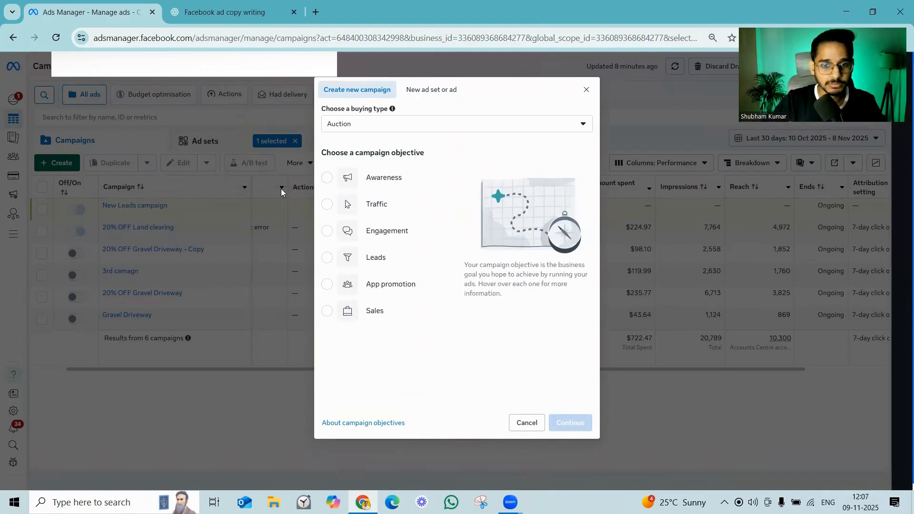
click(328, 259)
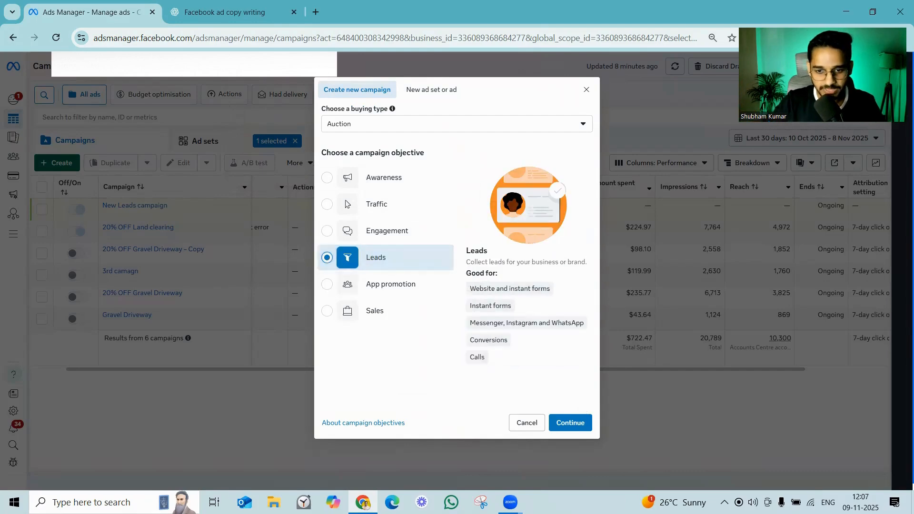
click(569, 428)
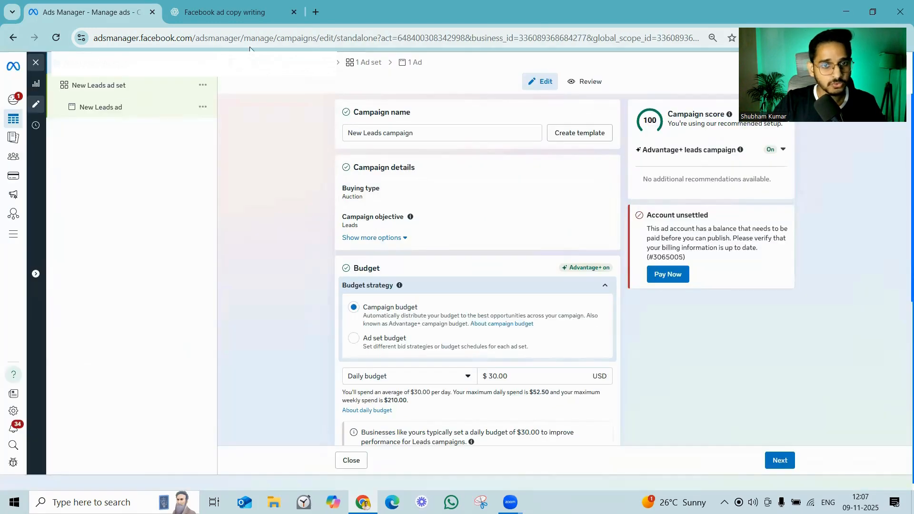
Step: Rename the campaign as "Excavation lead ad"
double_click(418, 133)
drag(365, 134, 341, 138)
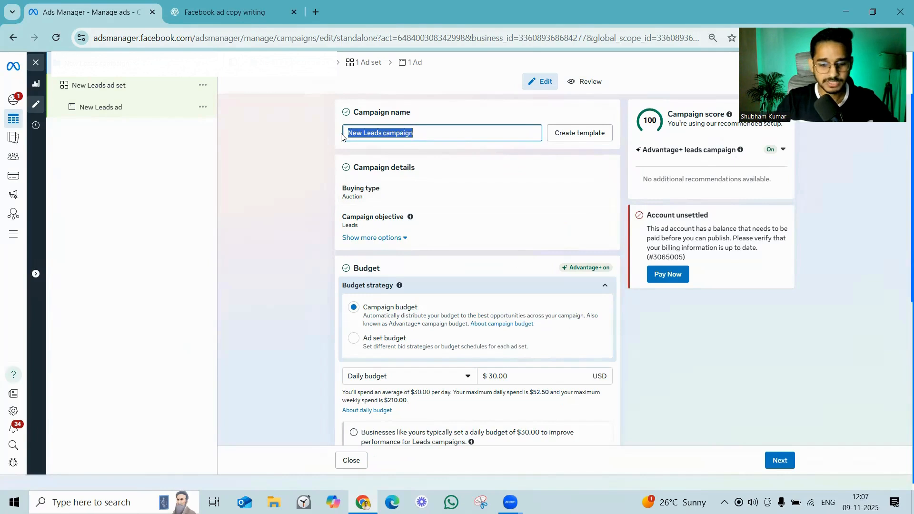
text(Excava)
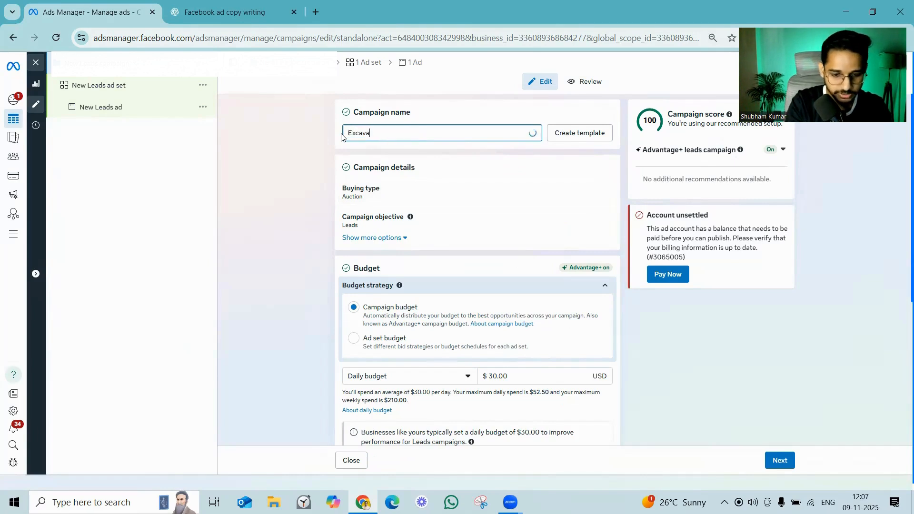
text(tion lead ad)
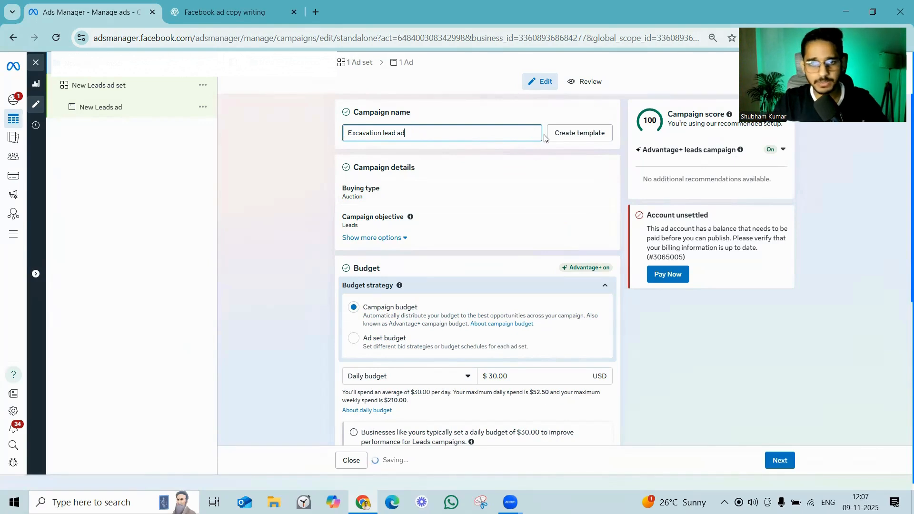
Step: Set the campaign's daily budget to $50.00 and continue to the ad set settings
scroll(398, 314, down, 3)
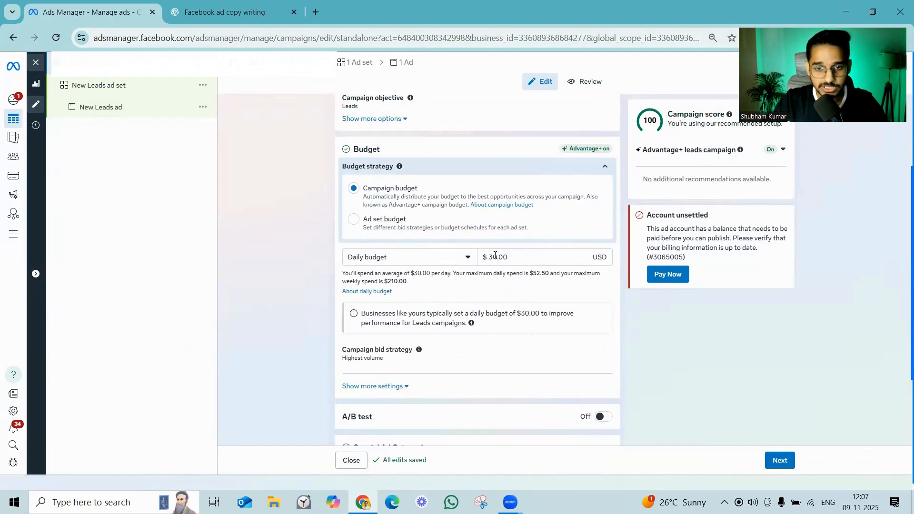
click(494, 256)
key(BackSpace)
text(5)
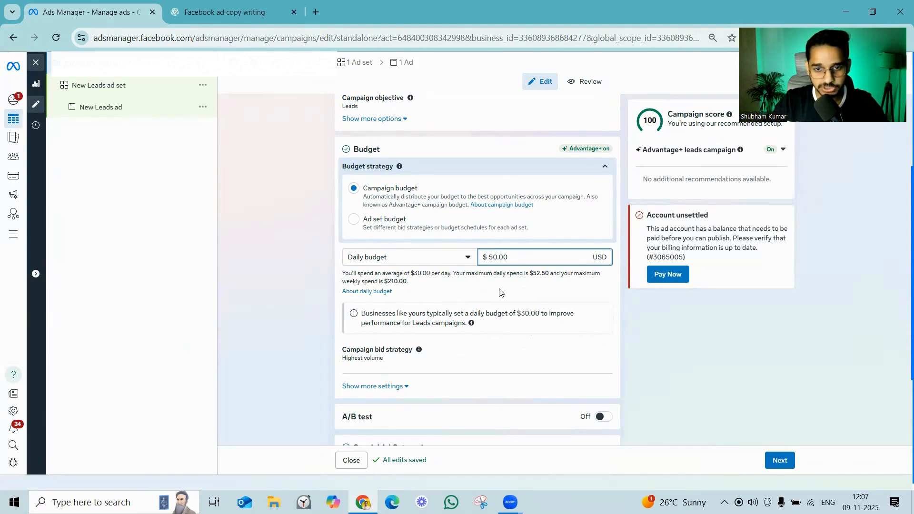
scroll(500, 293, down, 2)
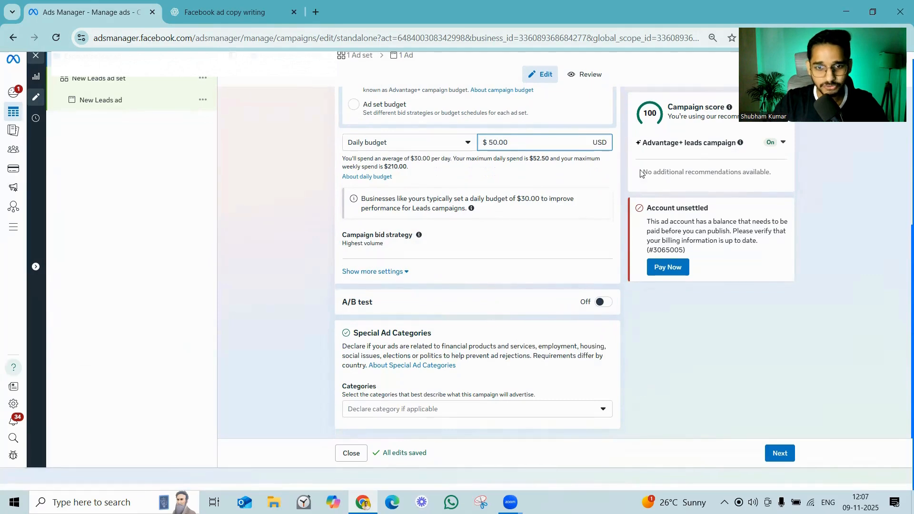
click(785, 458)
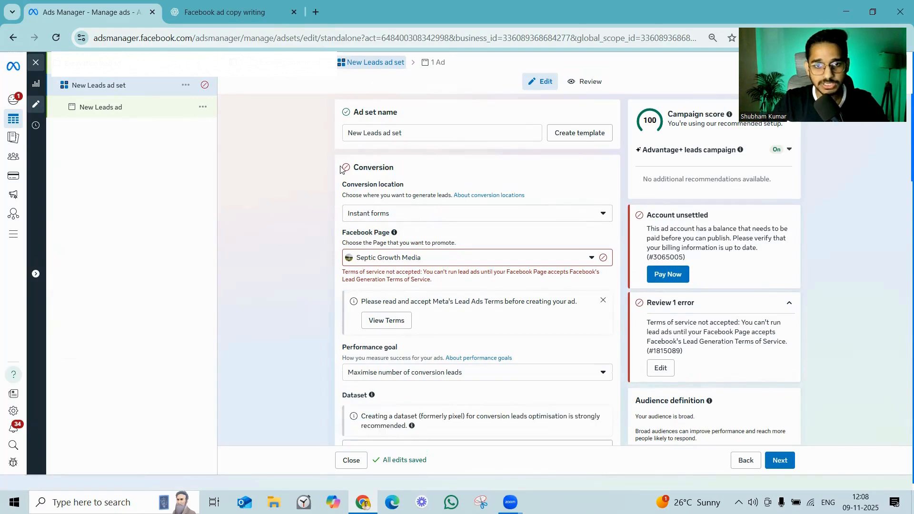
Step: Keep Instant forms as the conversion location and choose the business's Facebook Page to promote
click(420, 219)
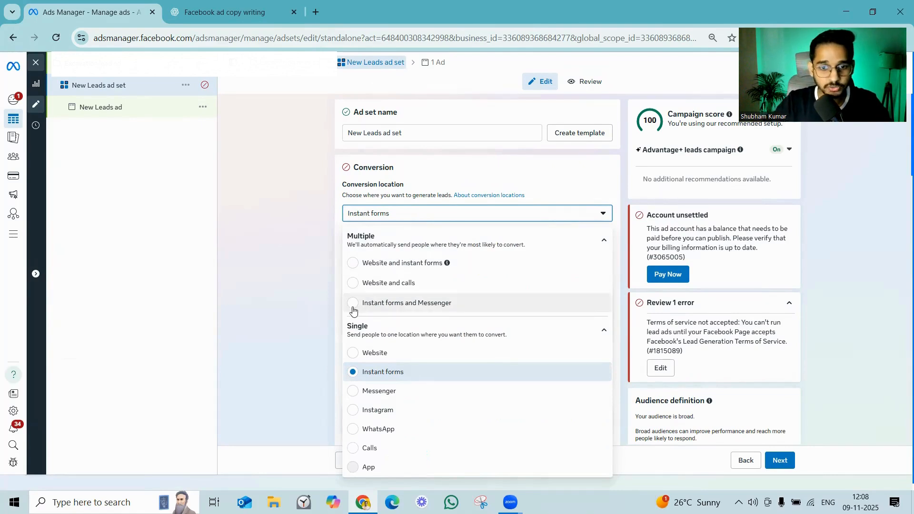
scroll(354, 314, down, 1)
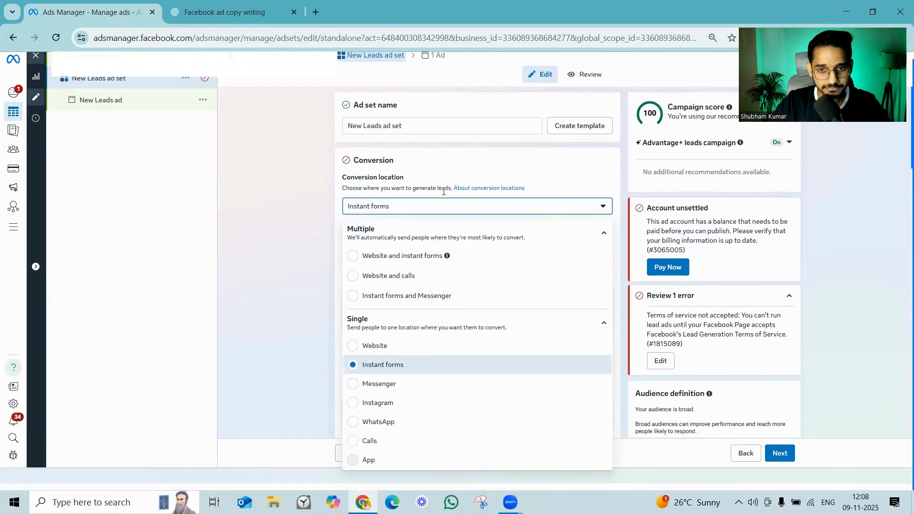
click(471, 155)
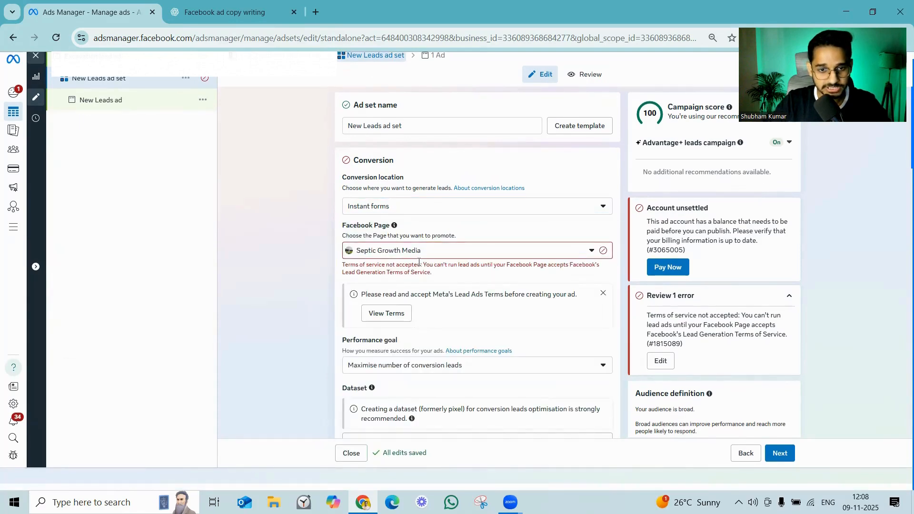
click(426, 256)
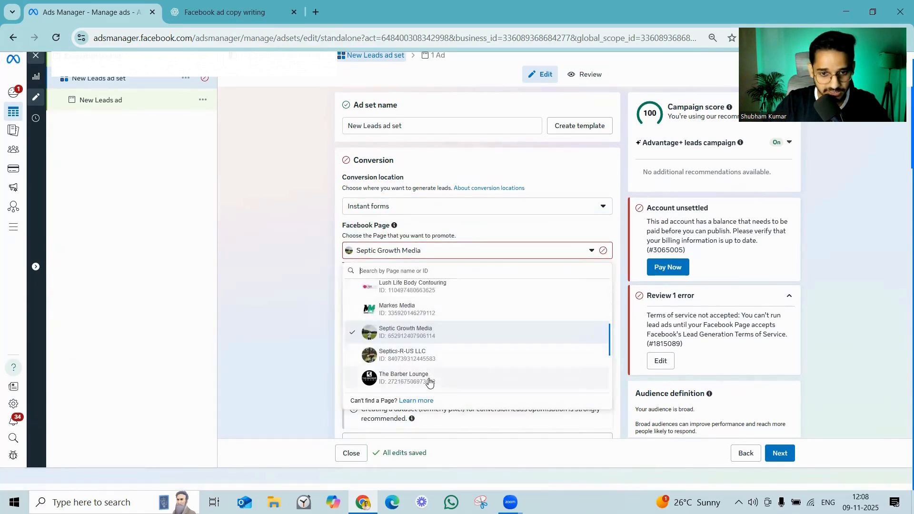
scroll(430, 379, down, 2)
scroll(430, 383, down, 2)
scroll(430, 376, down, 1)
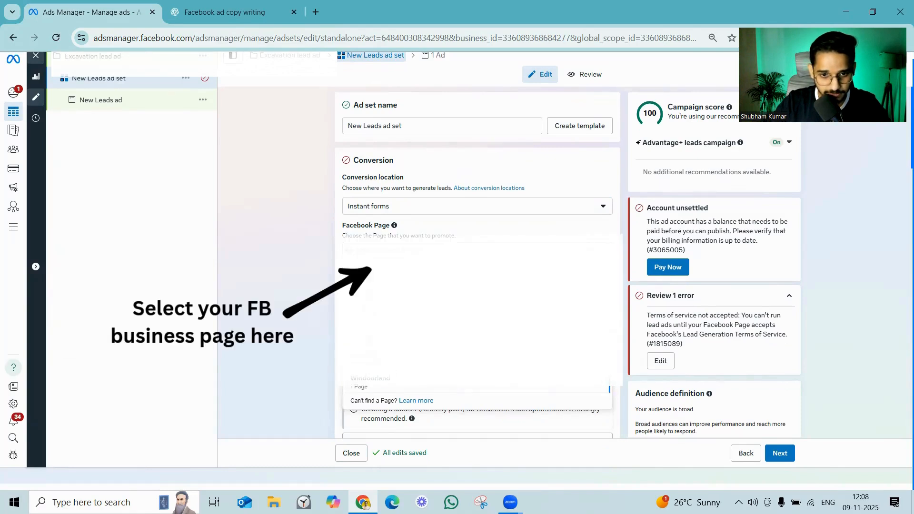
scroll(404, 374, up, 4)
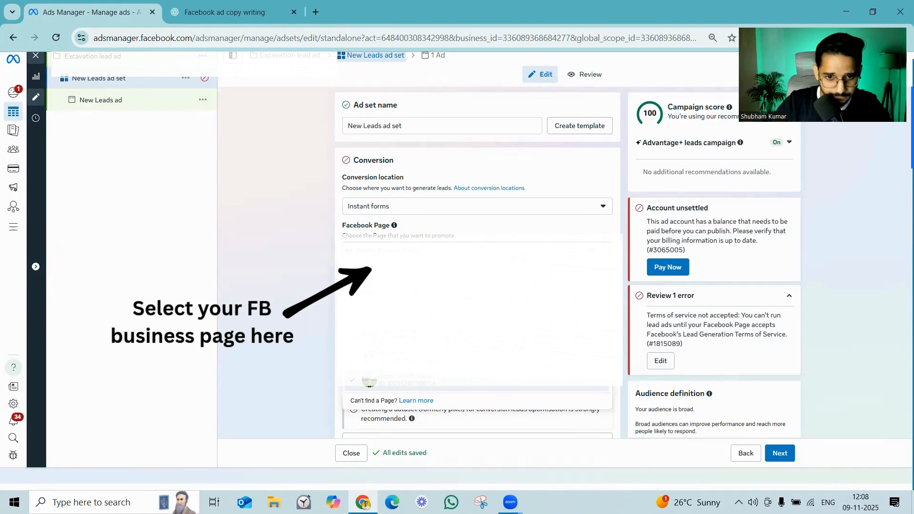
scroll(430, 362, down, 2)
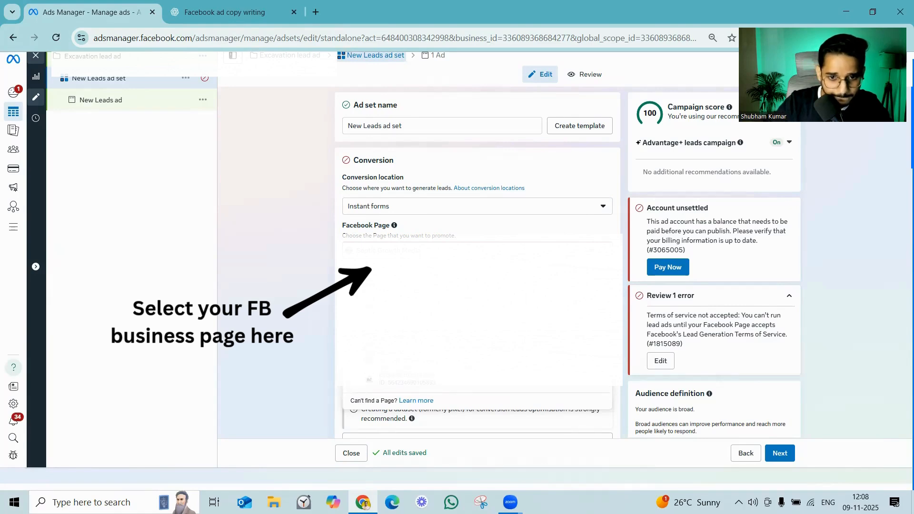
click(407, 377)
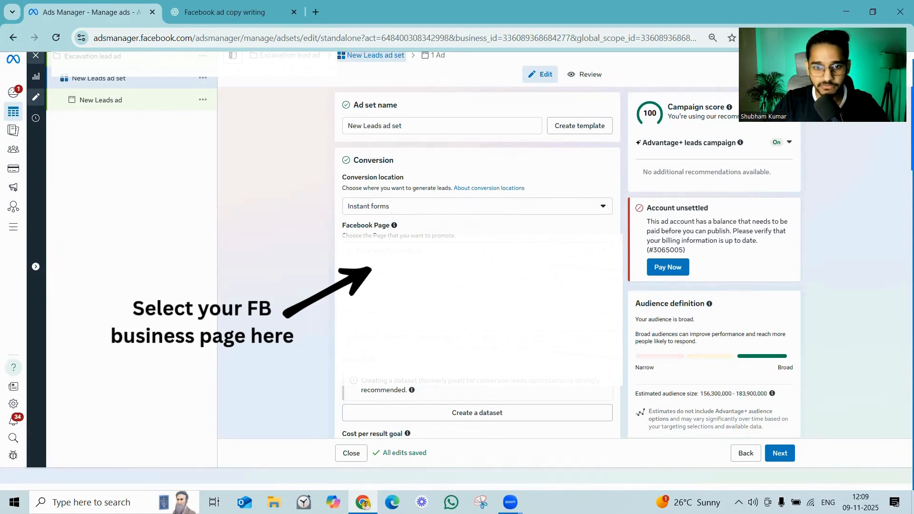
Step: Schedule the ad set to start on 10 November 2025 at 12:00 EST
scroll(419, 231, down, 4)
scroll(414, 191, down, 2)
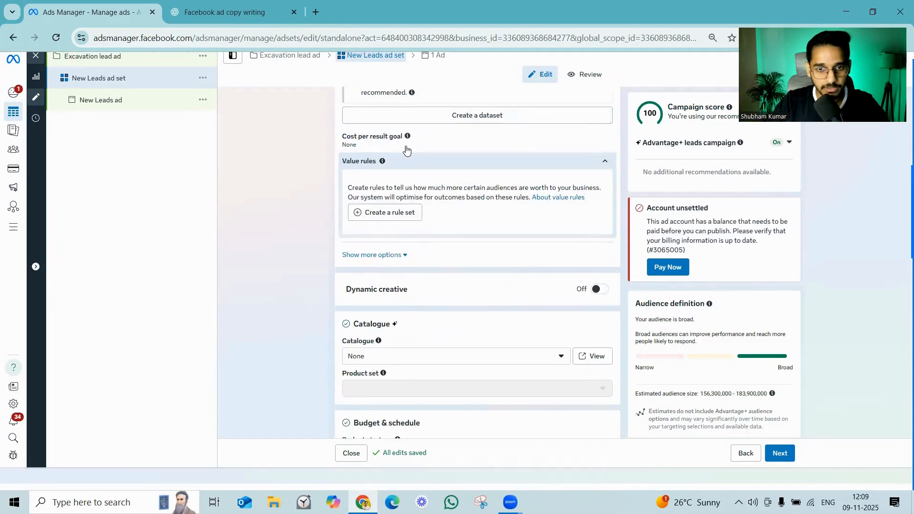
scroll(429, 257, down, 5)
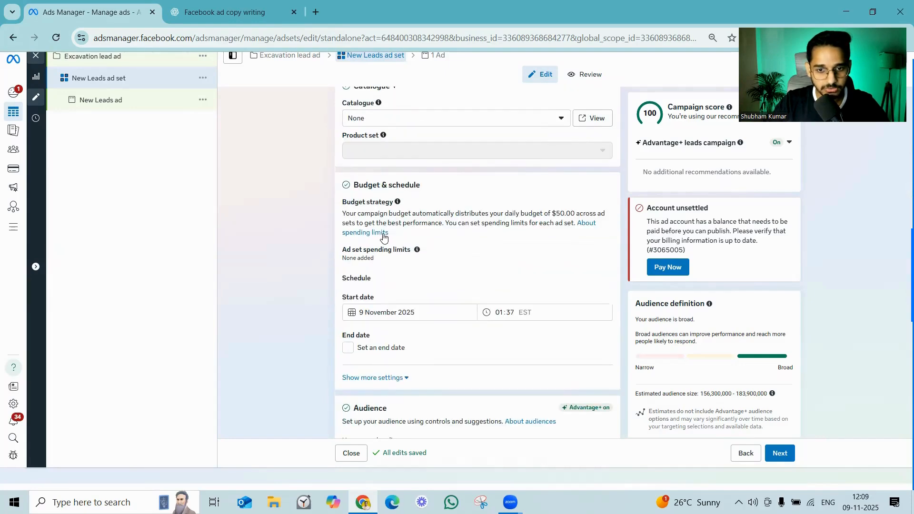
scroll(324, 248, down, 2)
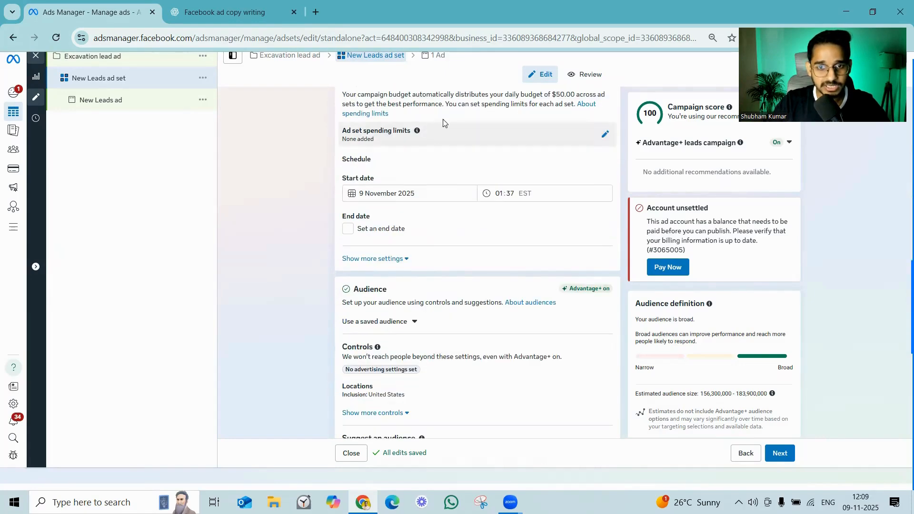
click(429, 196)
click(376, 271)
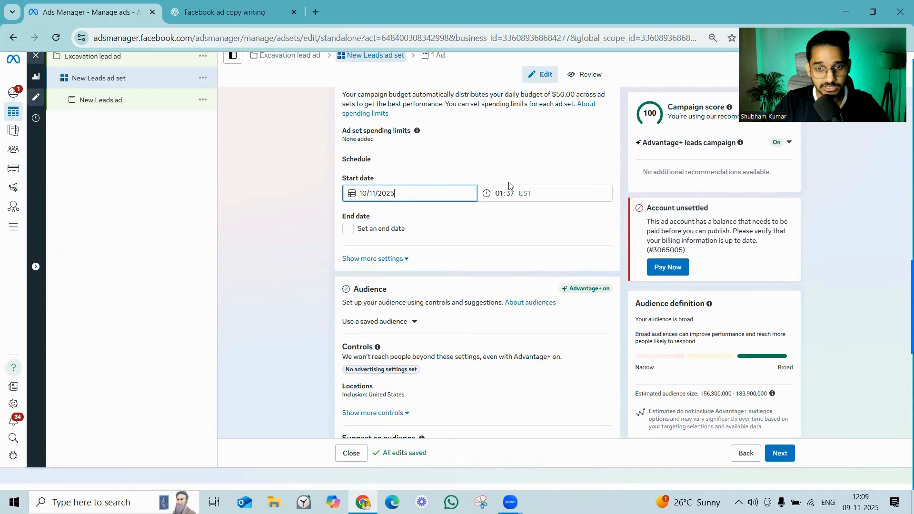
click(502, 195)
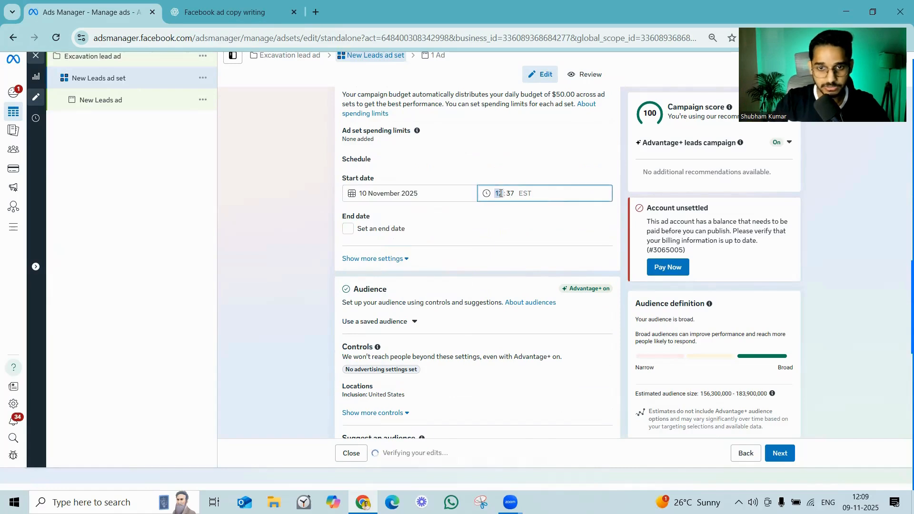
click(510, 194)
text(00)
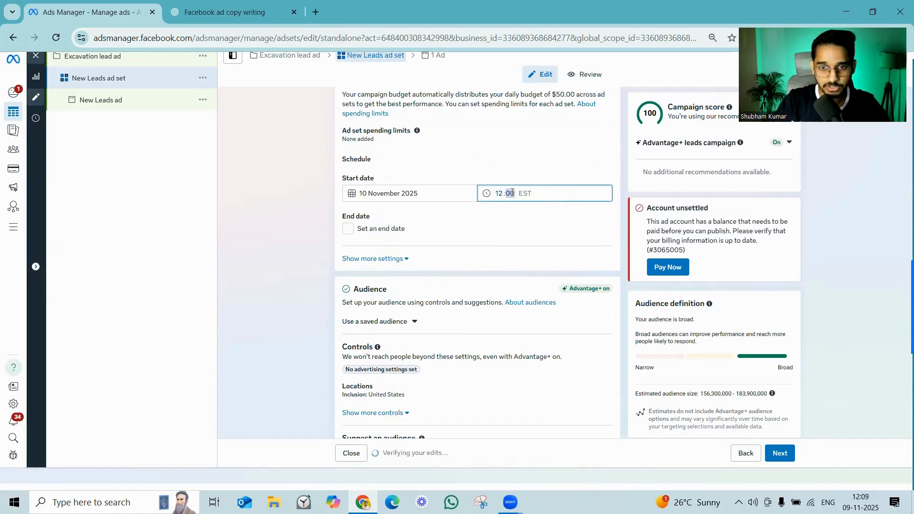
click(505, 165)
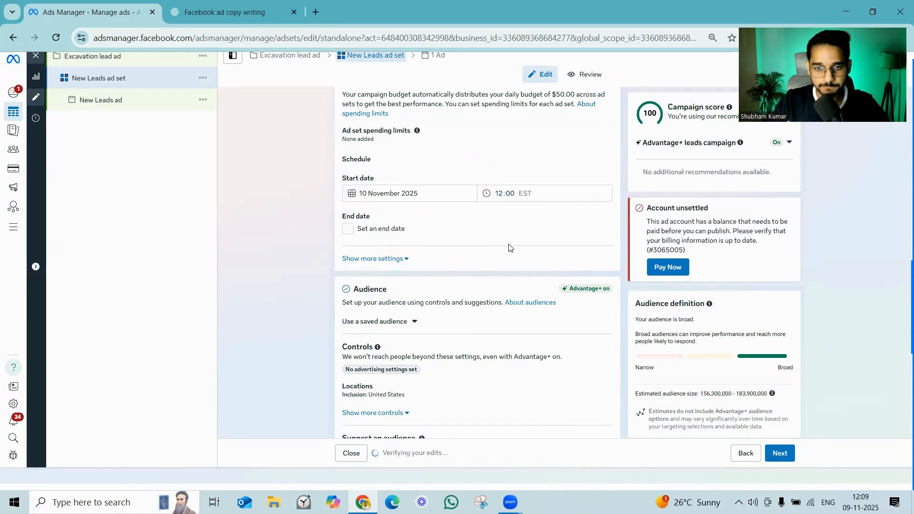
Step: Change the ad set's audience location from the whole country to the city of Chicago, Illinois, United States
scroll(472, 195, up, 4)
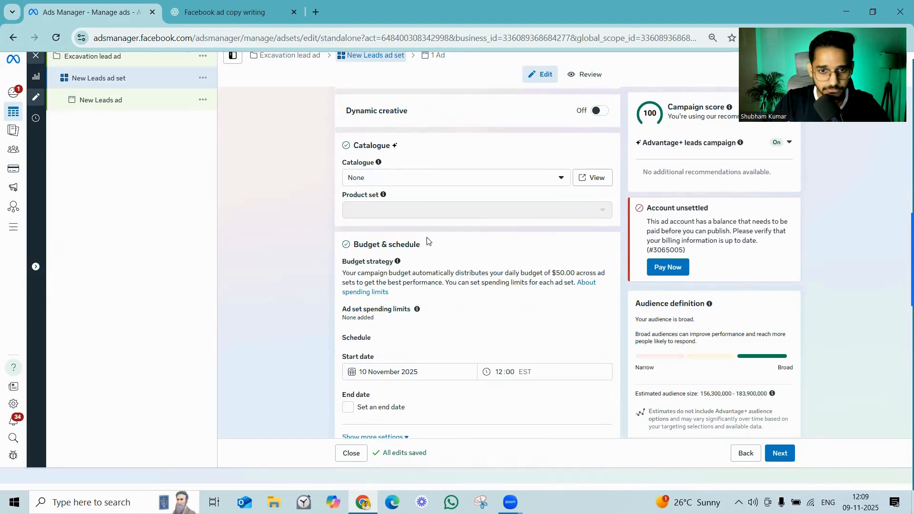
scroll(427, 242, up, 3)
scroll(442, 349, down, 8)
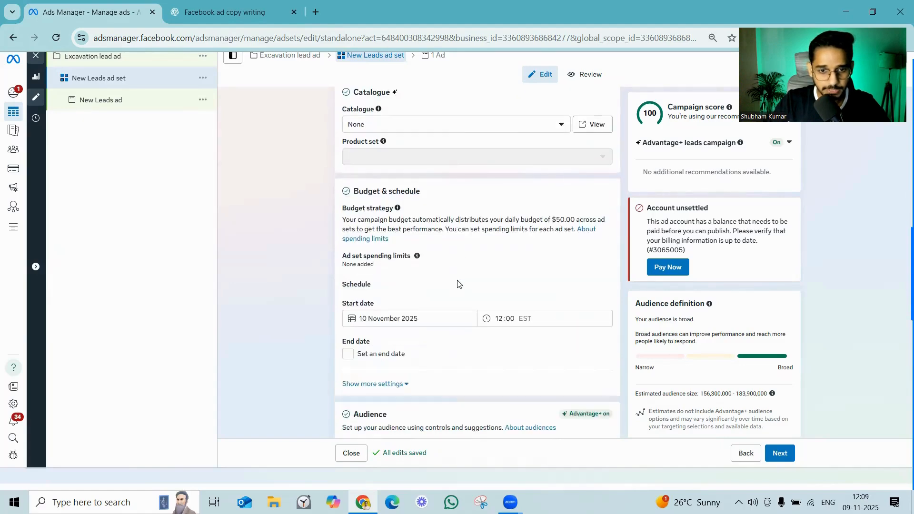
scroll(405, 281, down, 3)
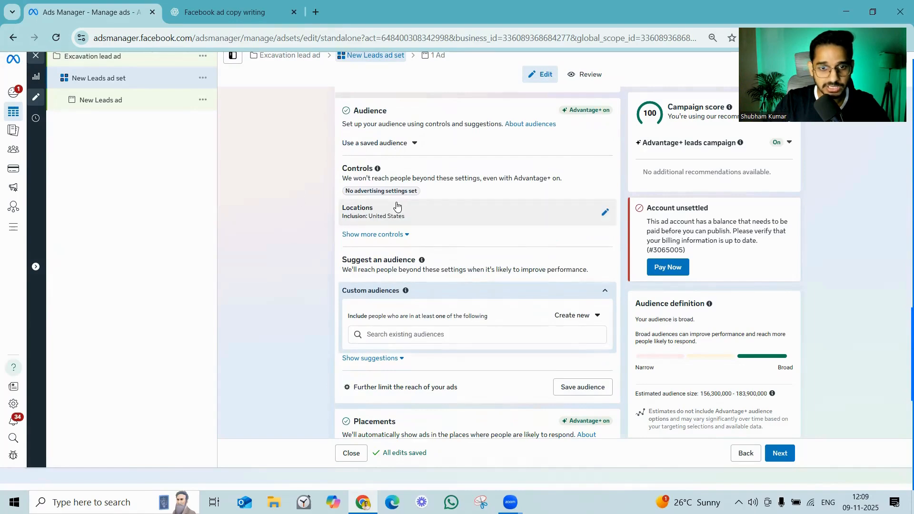
click(604, 214)
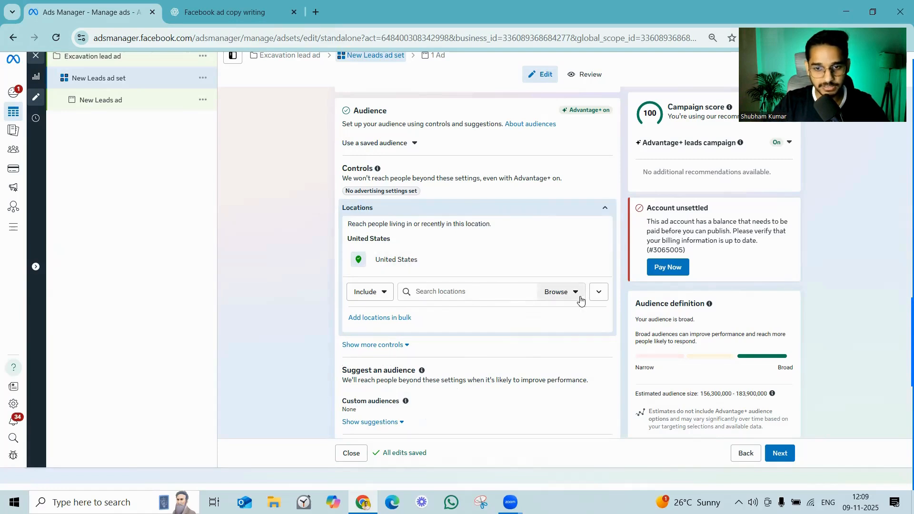
click(598, 292)
click(453, 292)
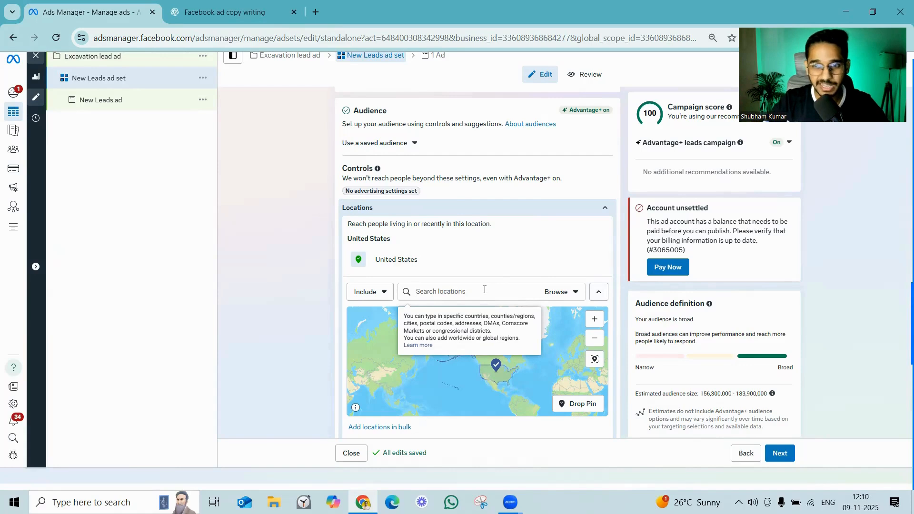
text(Chiago)
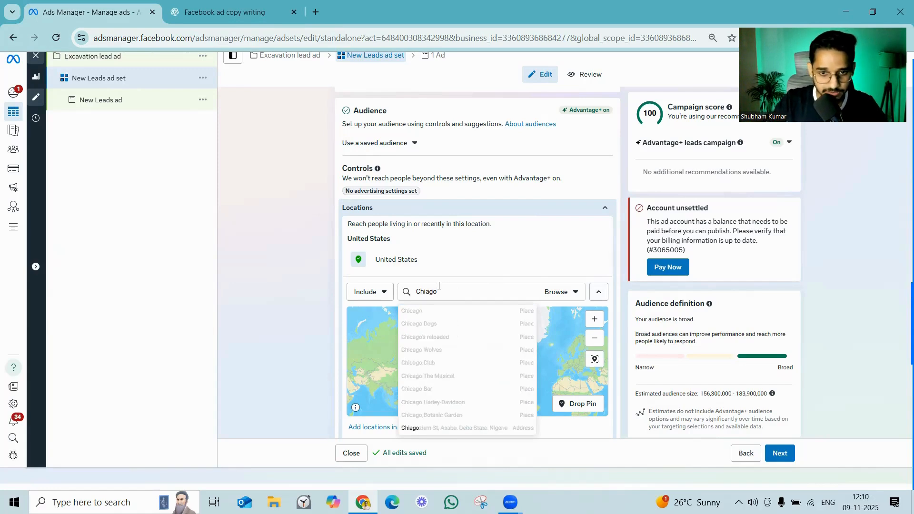
key(ctrl+a)
key(Left)
text(c)
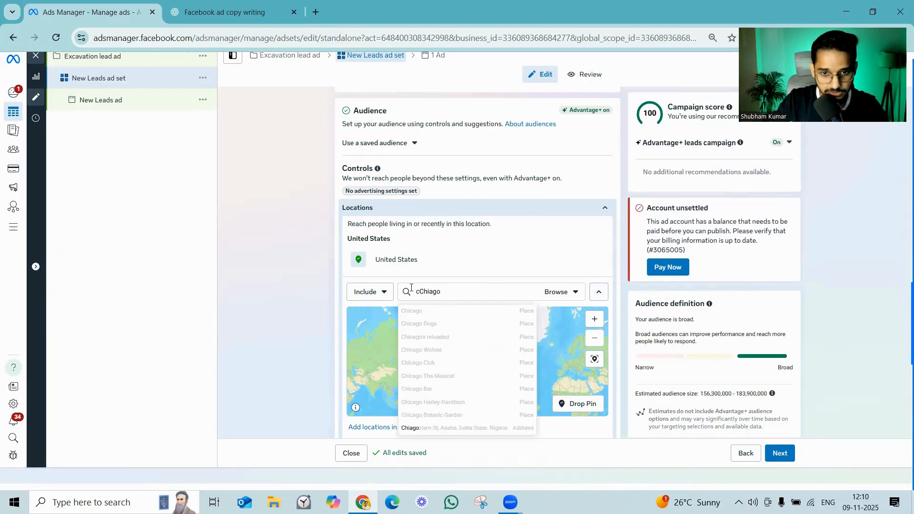
key(BackSpace)
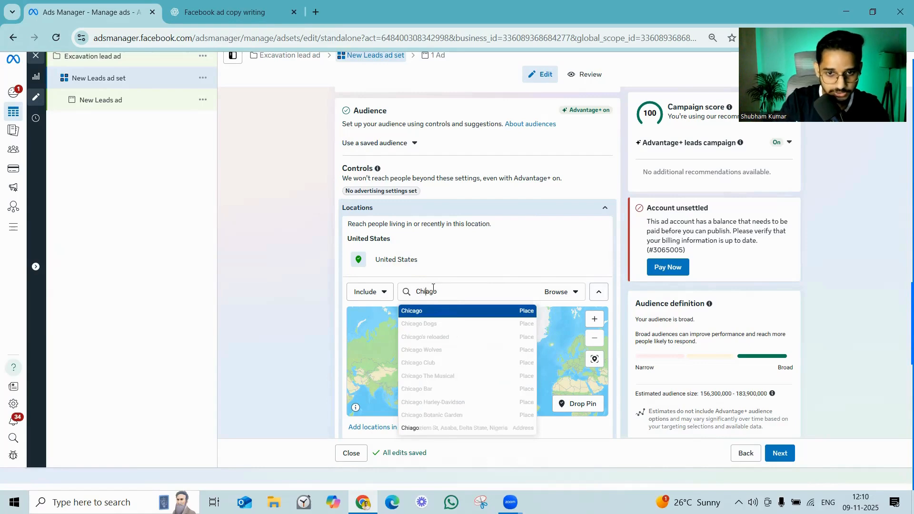
double_click(462, 287)
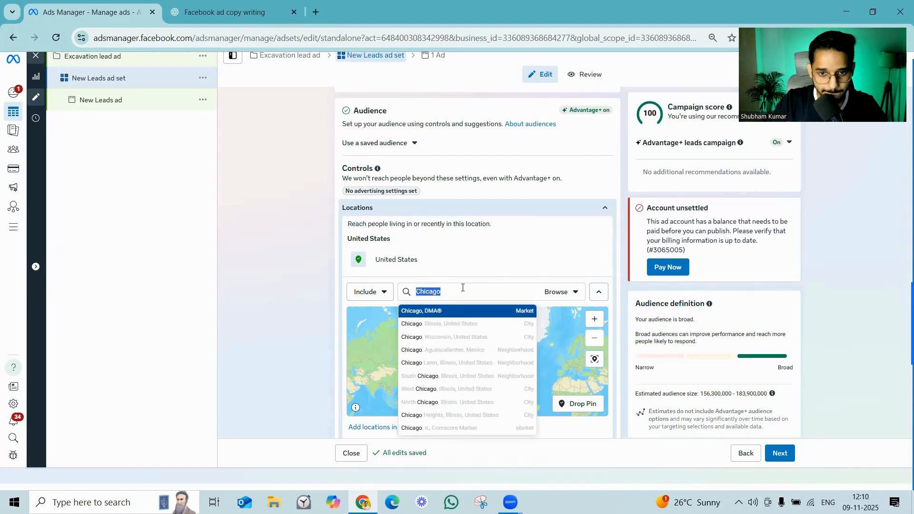
double_click(462, 287)
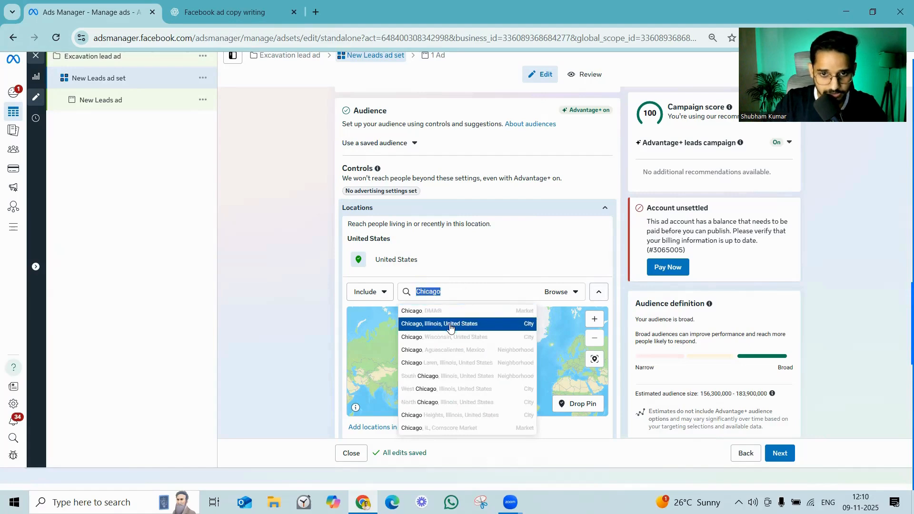
click(451, 328)
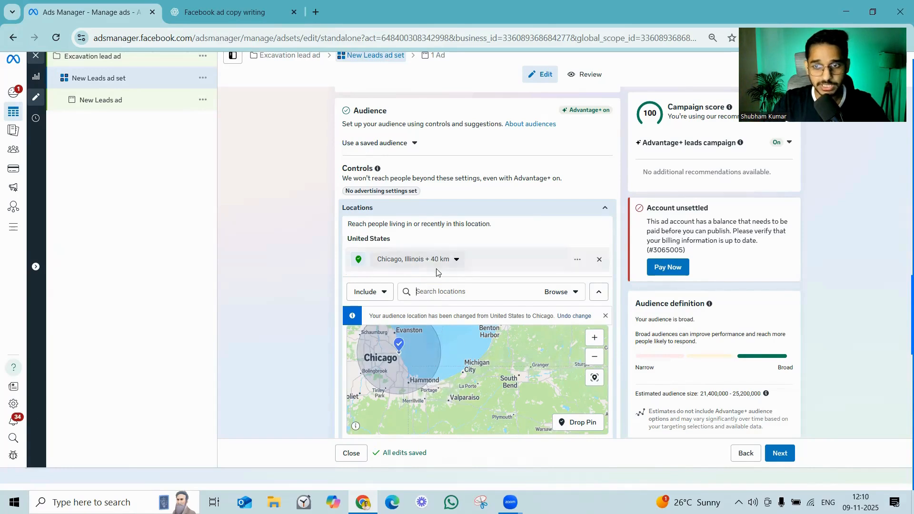
Step: Drop a location pin on the map over the lake east of Chicago, and remove that pinned location again
drag(485, 371, 521, 379)
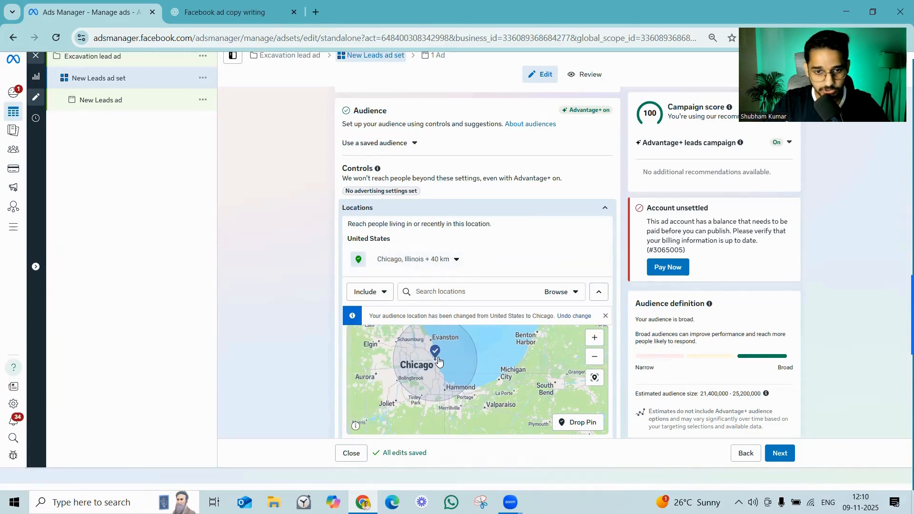
scroll(438, 357, up, 3)
scroll(437, 358, down, 3)
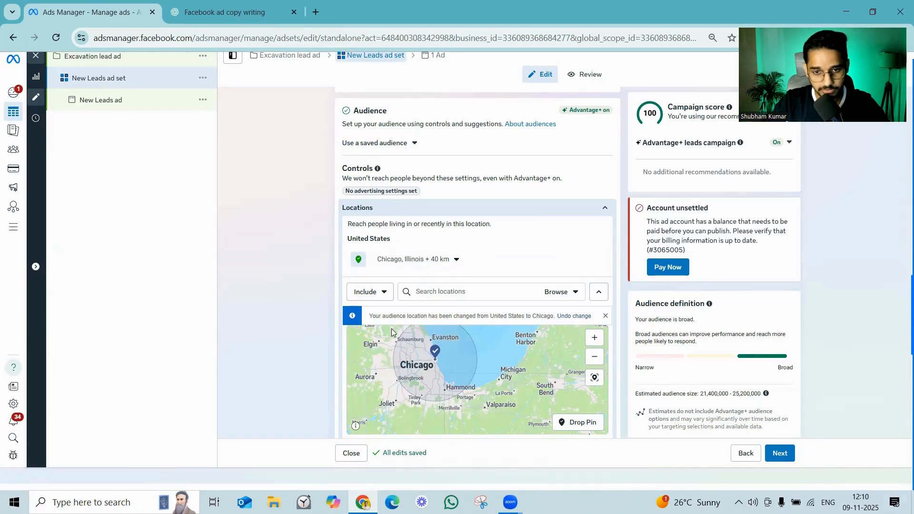
click(564, 423)
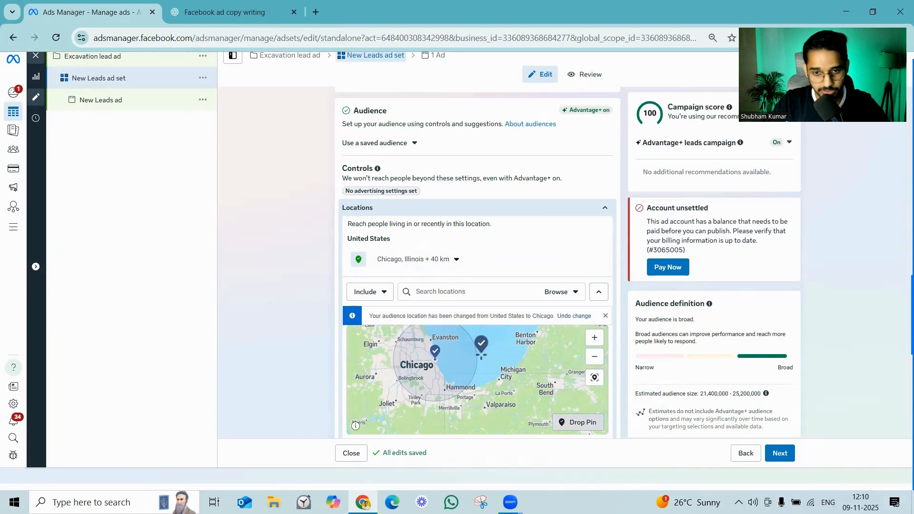
click(493, 353)
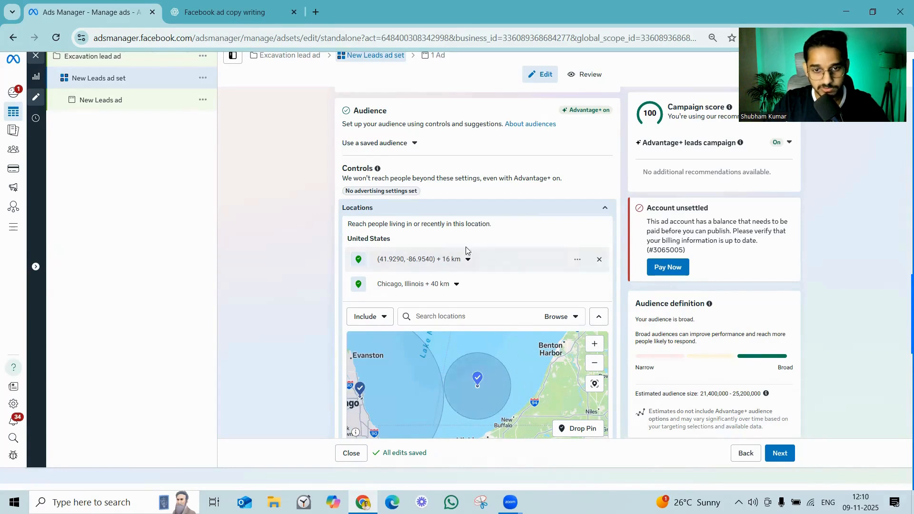
click(598, 261)
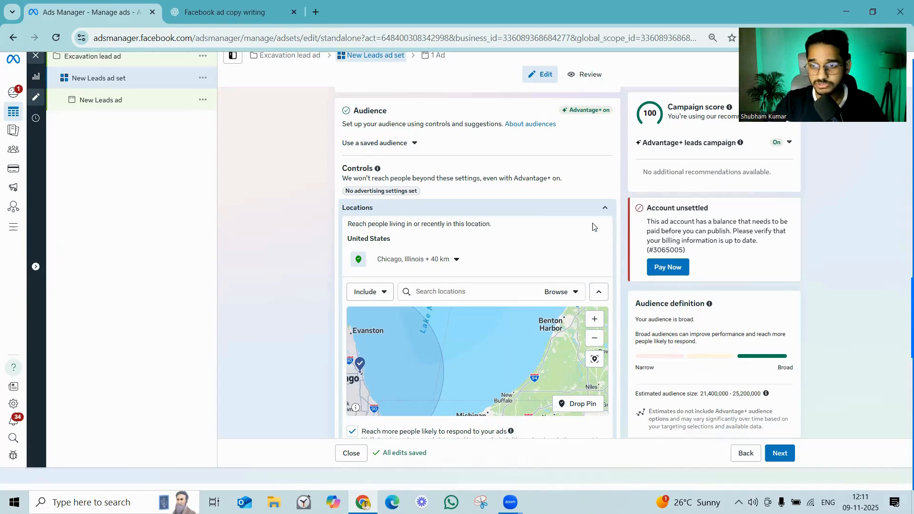
Step: Turn off the option to reach more people likely to respond to the ads outside the selected location
scroll(582, 247, down, 1)
scroll(441, 304, down, 3)
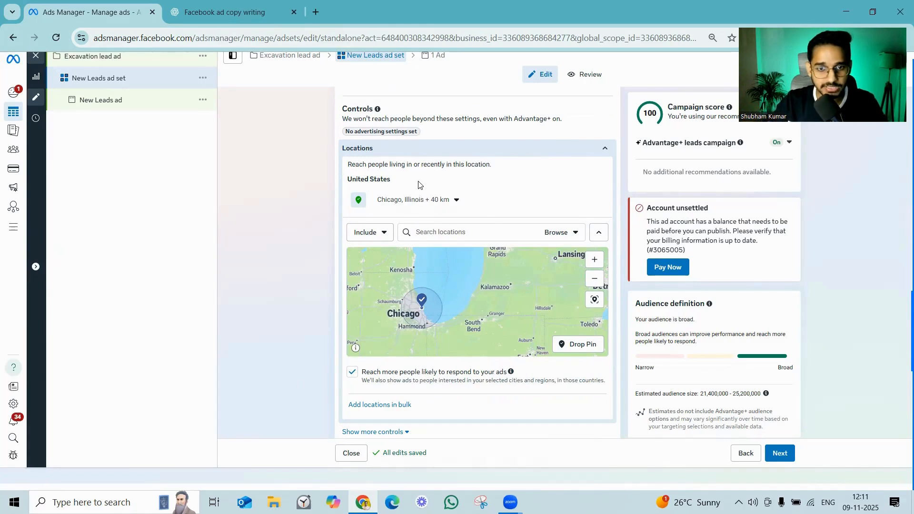
scroll(614, 303, down, 1)
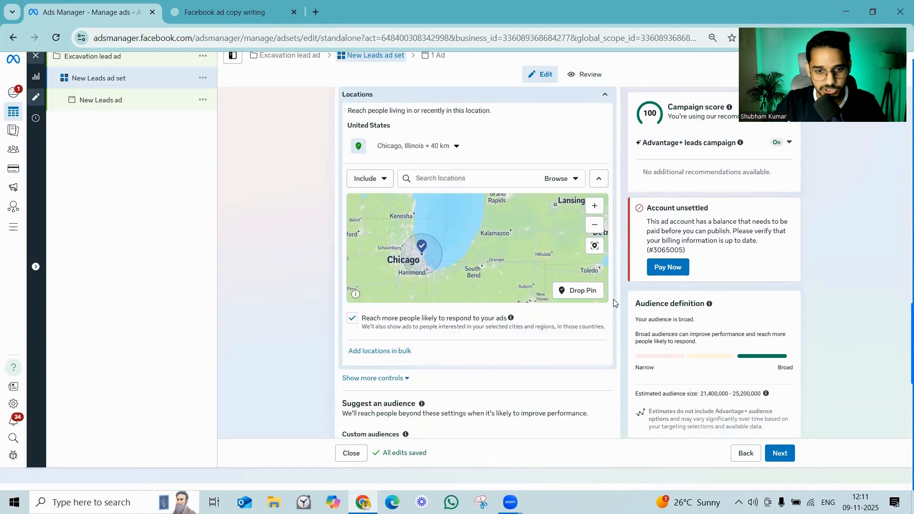
scroll(614, 303, down, 1)
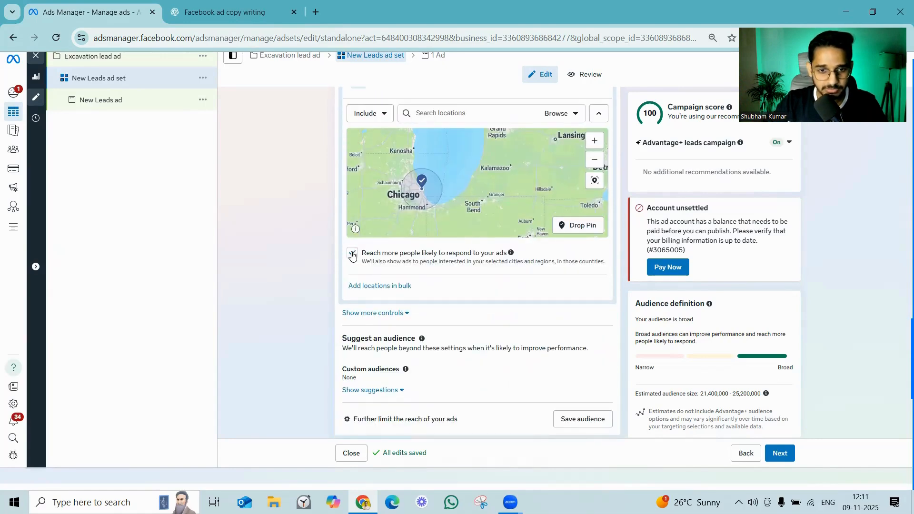
click(351, 255)
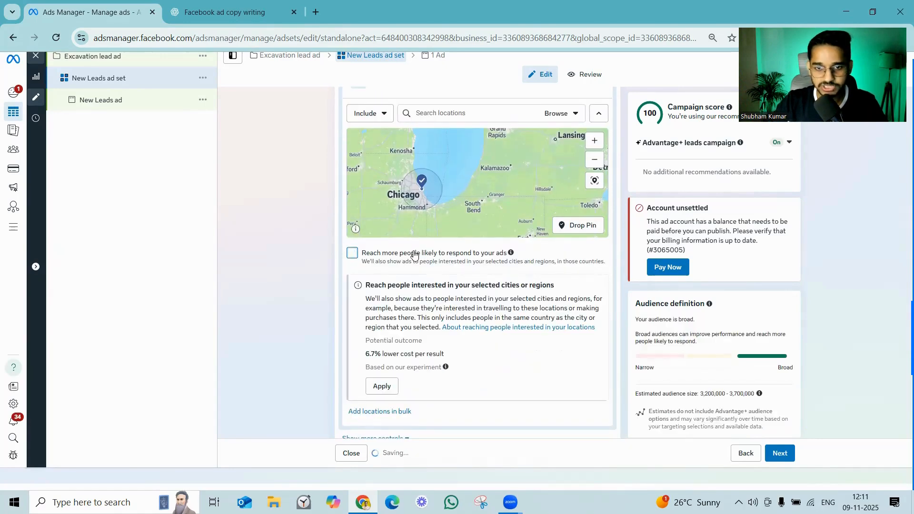
Step: Show the audience suggestions and set the suggested minimum age to 35
scroll(527, 307, down, 1)
scroll(527, 308, down, 1)
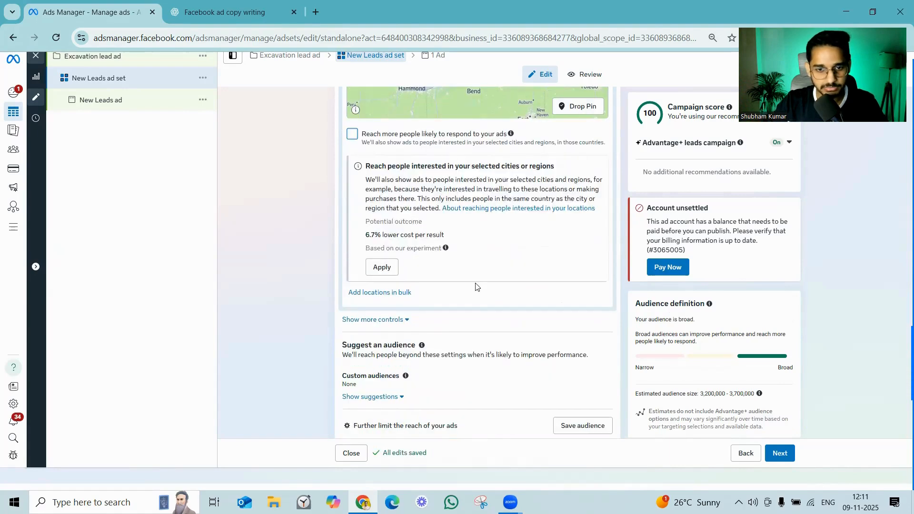
scroll(476, 286, down, 1)
scroll(381, 293, down, 1)
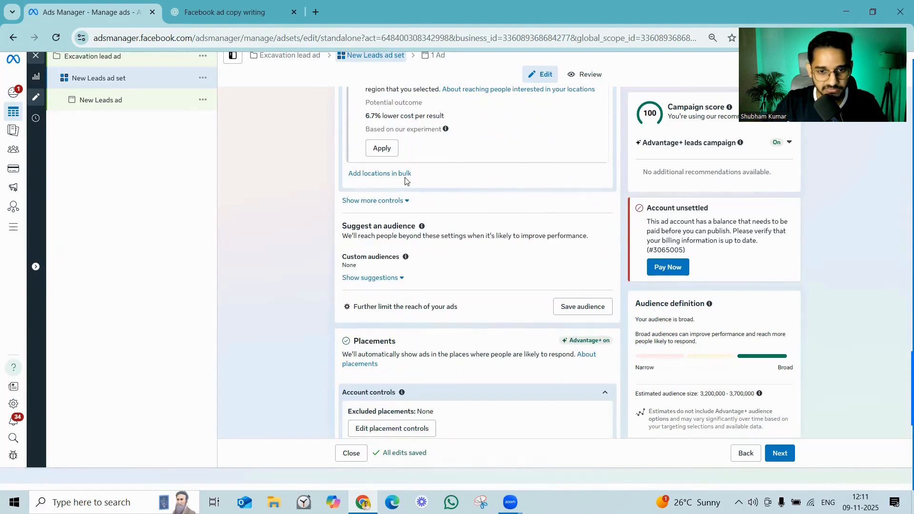
scroll(414, 234, down, 1)
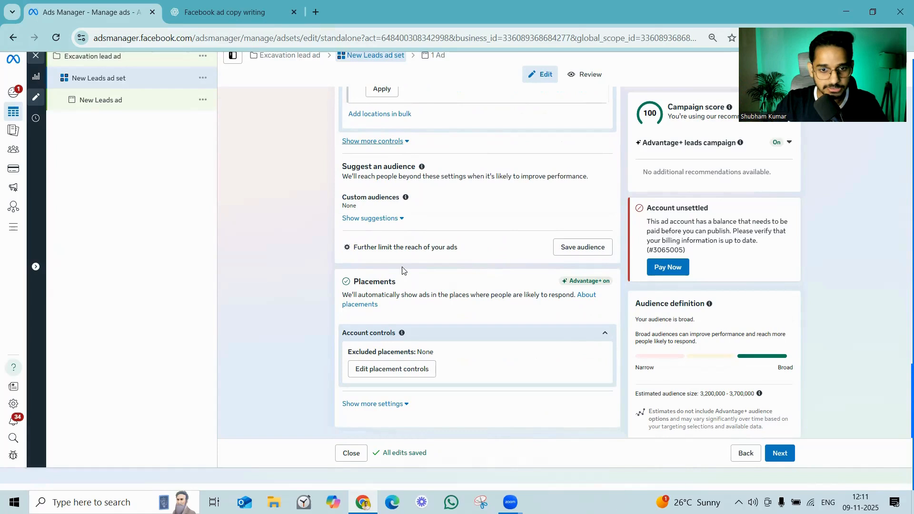
click(398, 218)
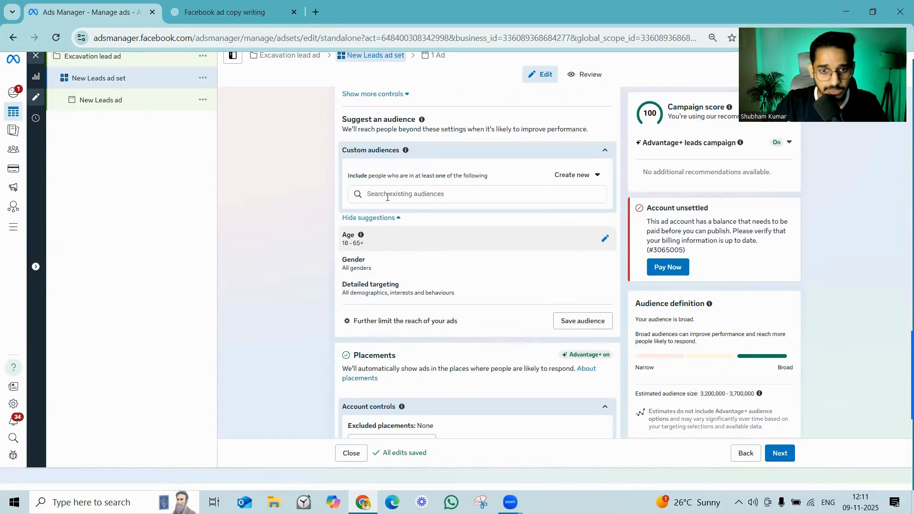
click(605, 240)
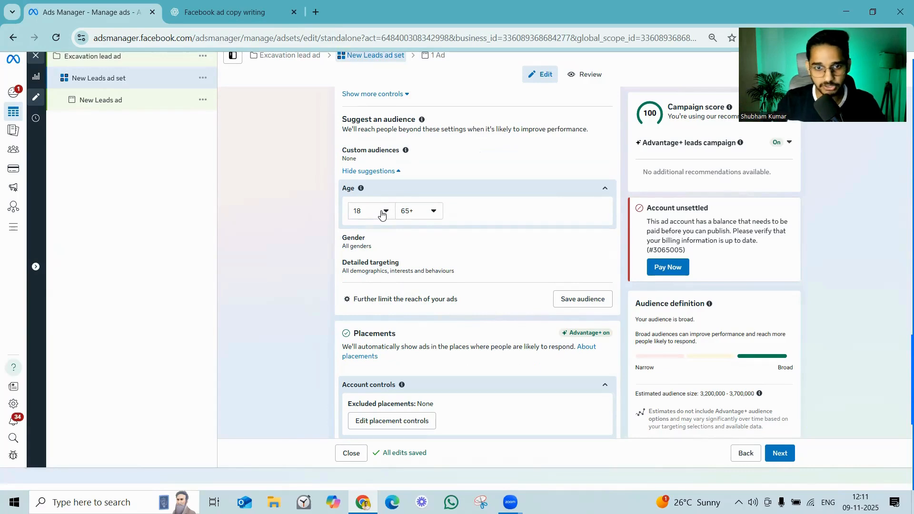
click(382, 215)
scroll(388, 282, down, 5)
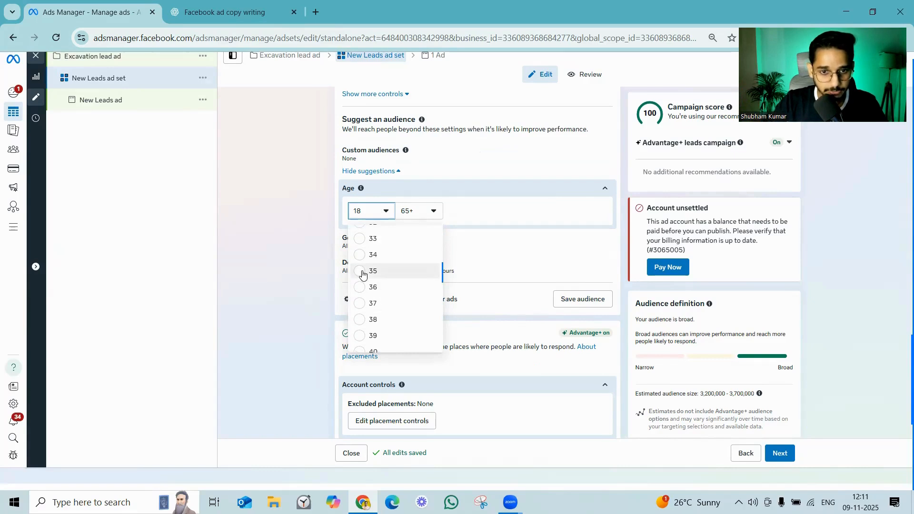
click(363, 275)
click(363, 272)
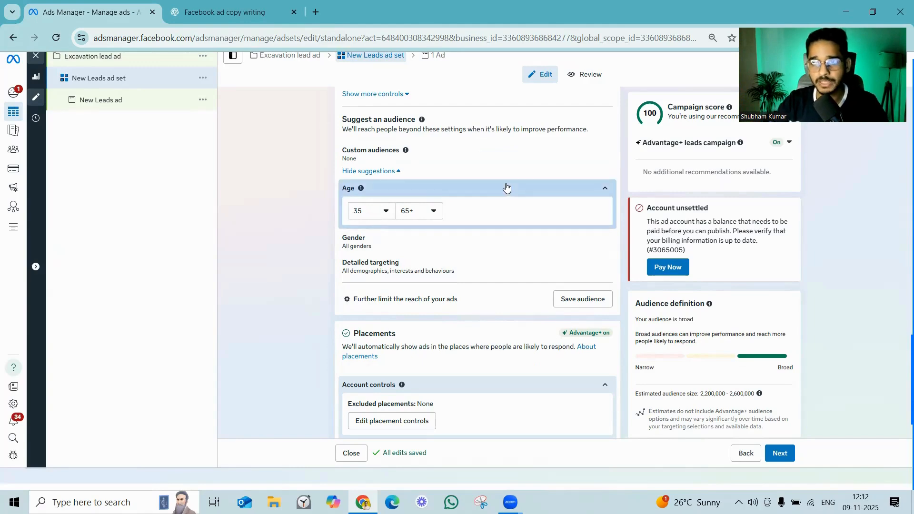
Step: Add the interest Home improvement (home and garden) to the ad set's detailed targeting
scroll(476, 215, down, 1)
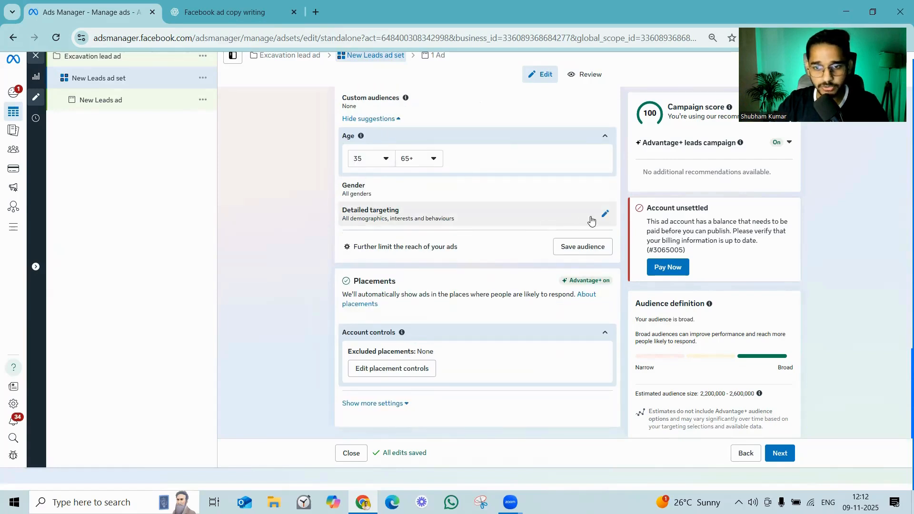
click(605, 215)
click(438, 219)
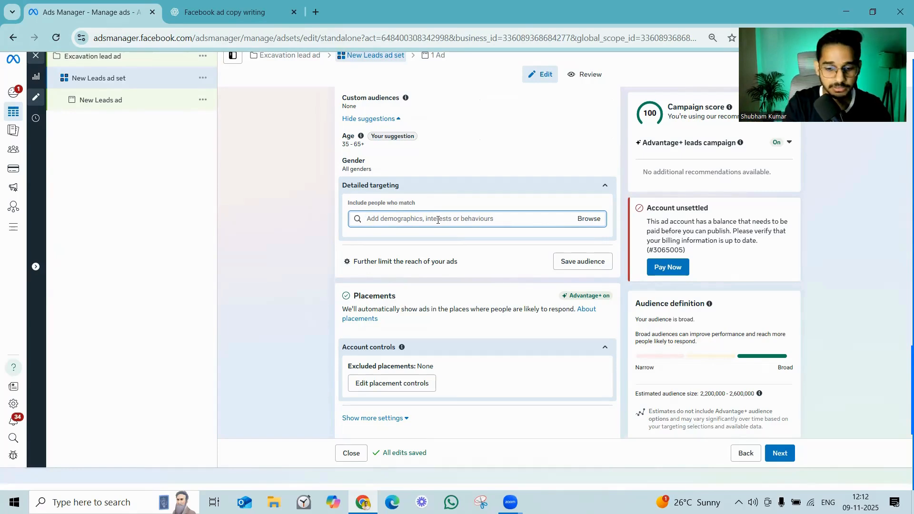
text(Home)
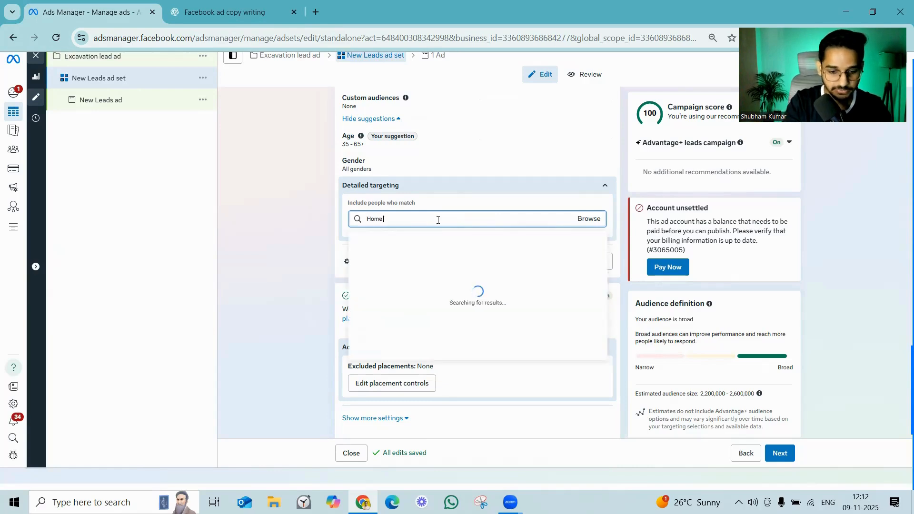
text( poven)
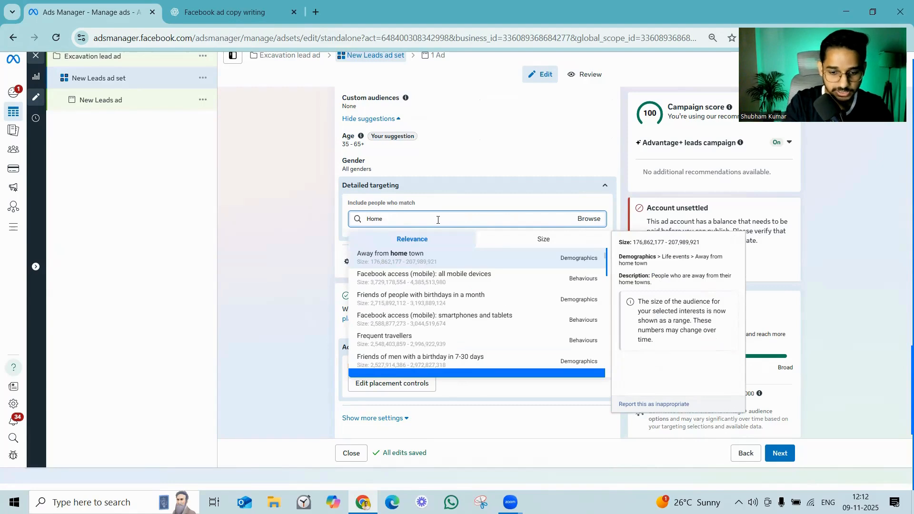
text(imp)
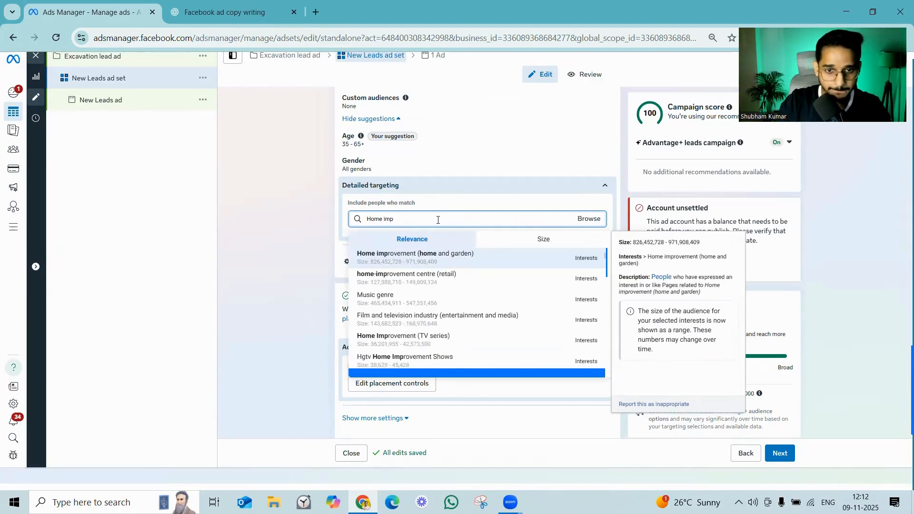
click(416, 255)
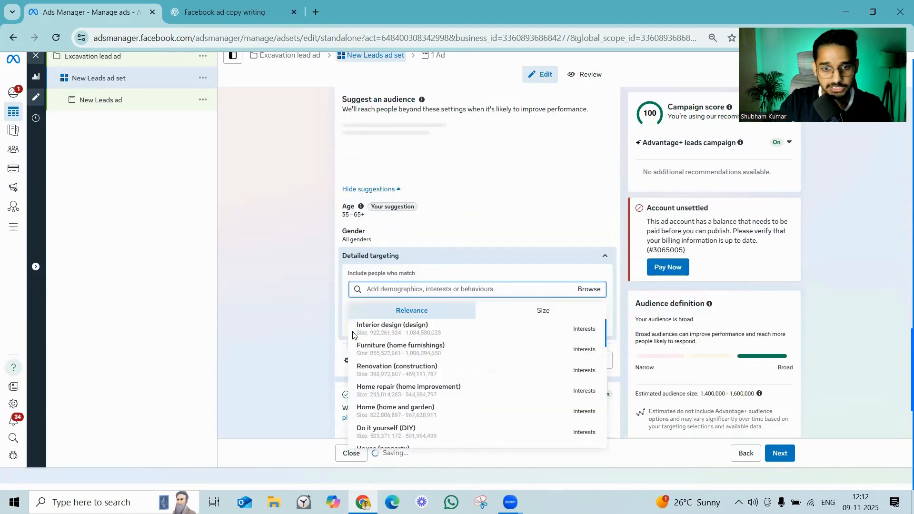
click(626, 227)
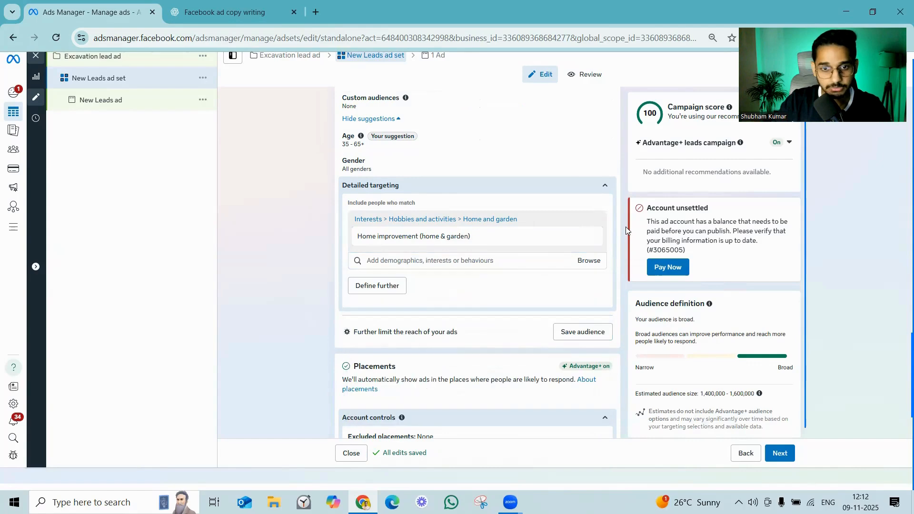
scroll(483, 301, down, 2)
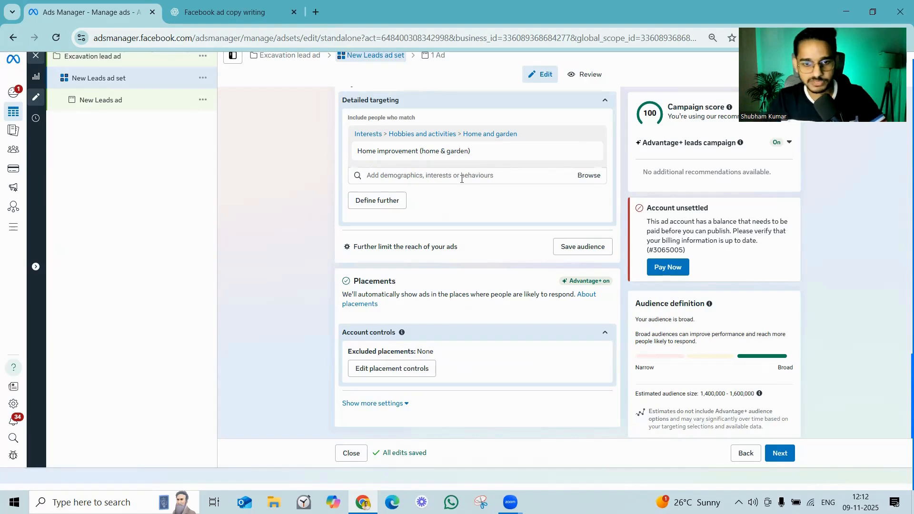
Step: Review the ad set's location, age, gender, detailed targeting and placement settings, including the suggested additional interests
scroll(460, 197, up, 6)
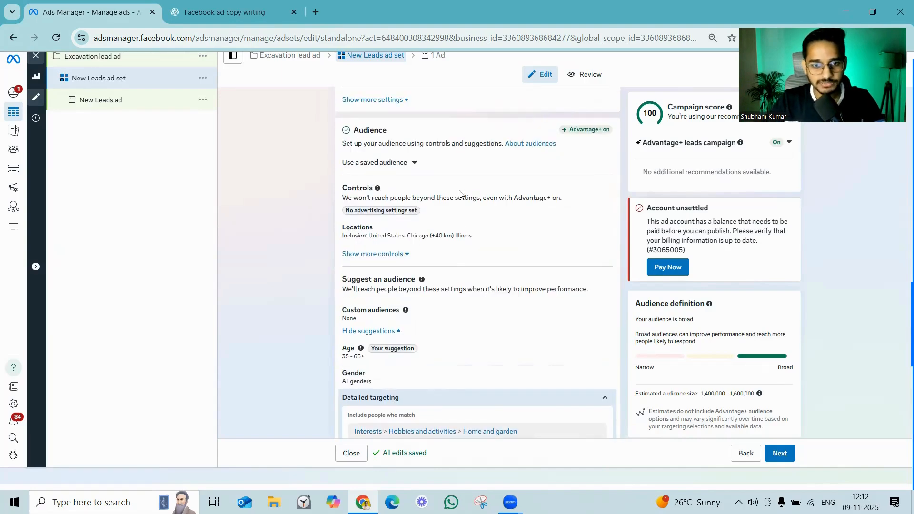
scroll(486, 286, down, 1)
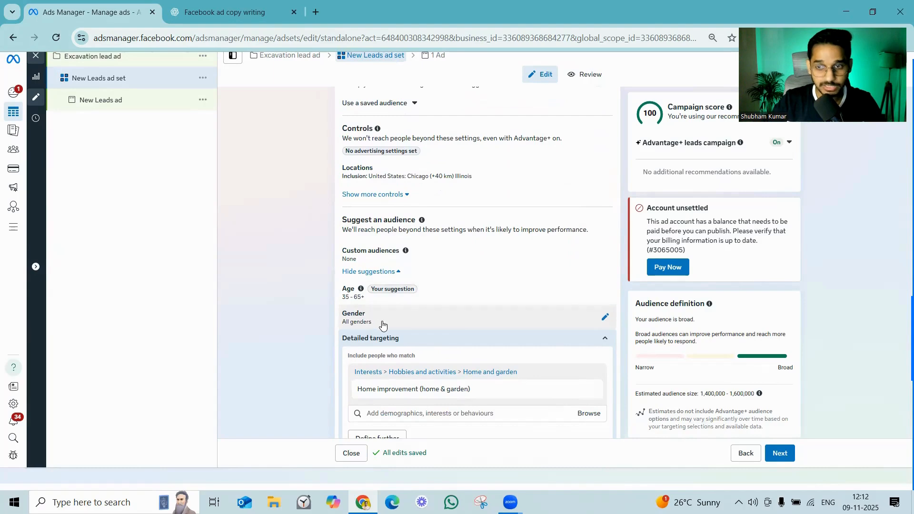
scroll(589, 270, down, 1)
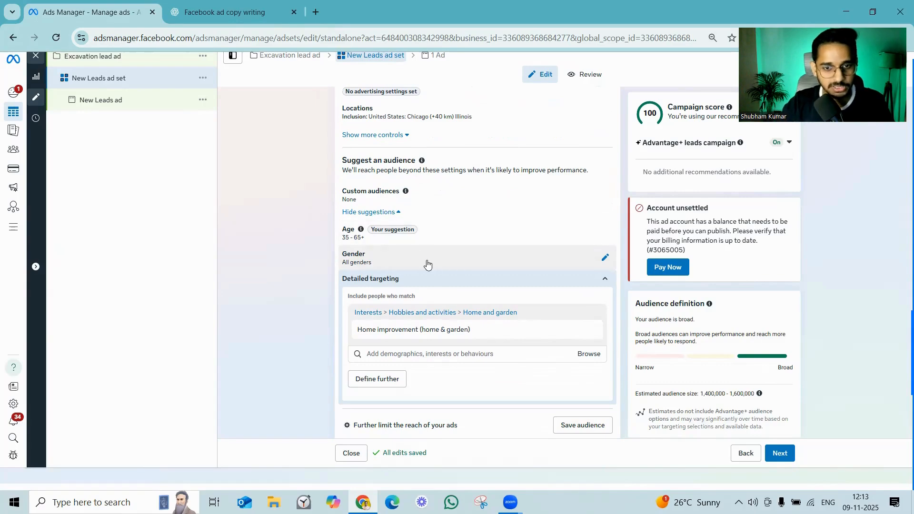
scroll(422, 277, down, 3)
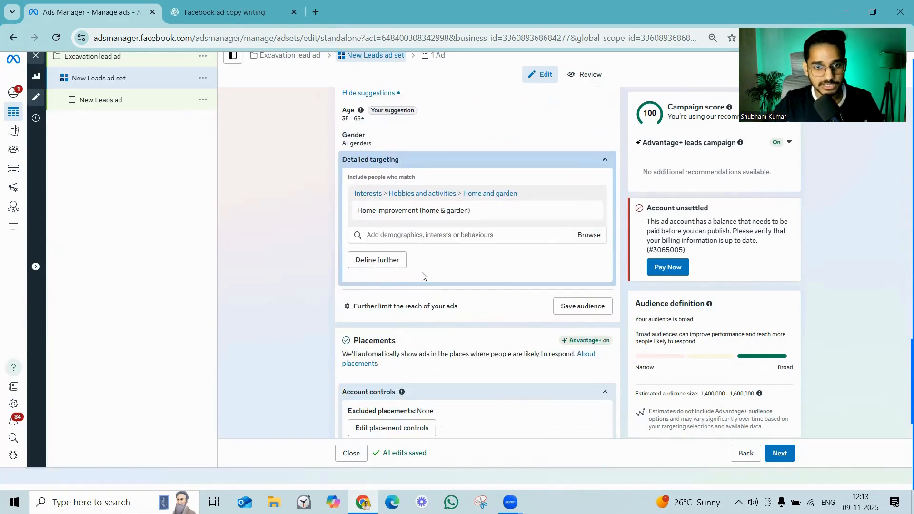
mouse_move(473, 207)
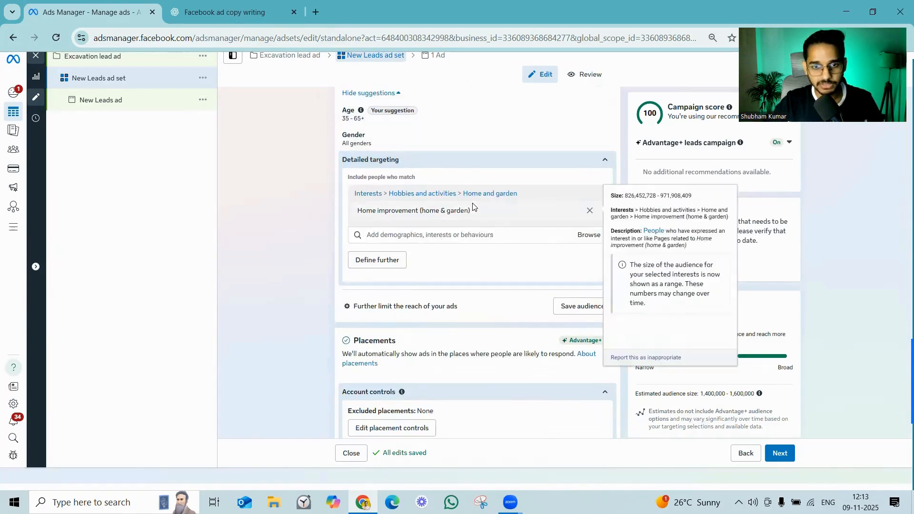
scroll(472, 206, up, 4)
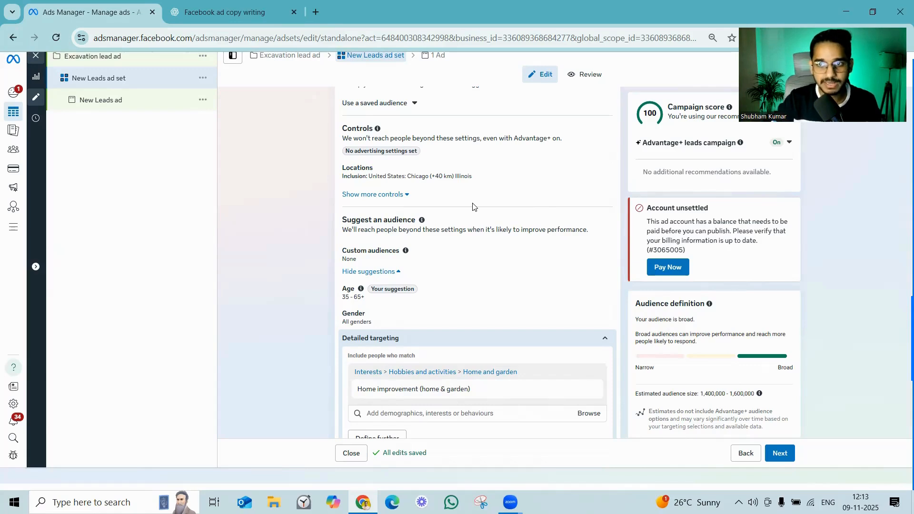
scroll(453, 285, down, 2)
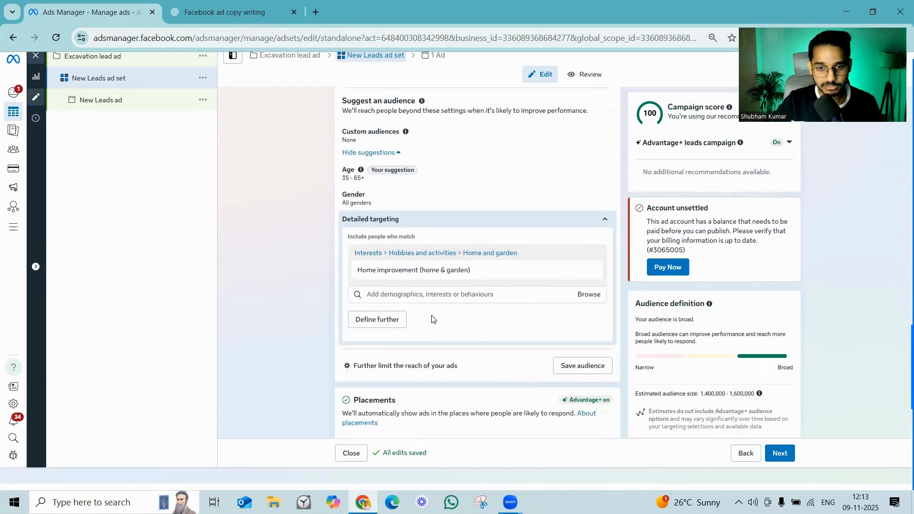
click(417, 295)
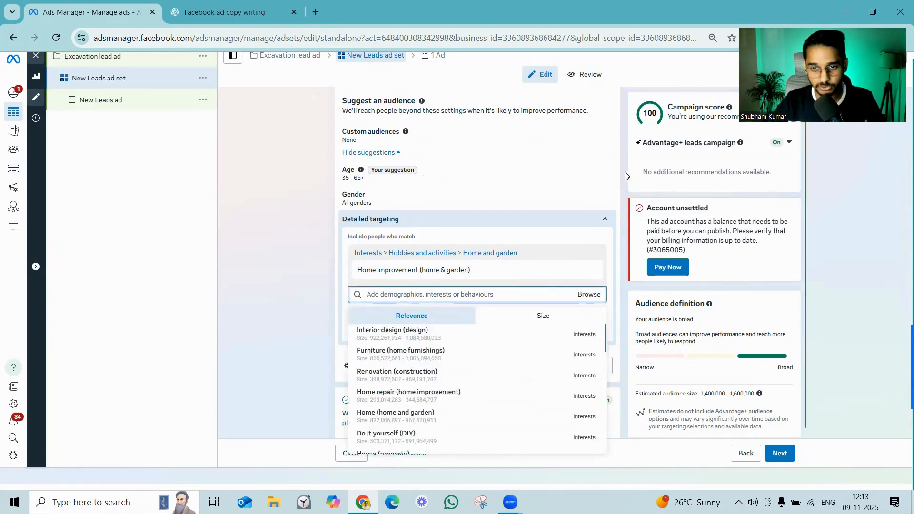
click(617, 188)
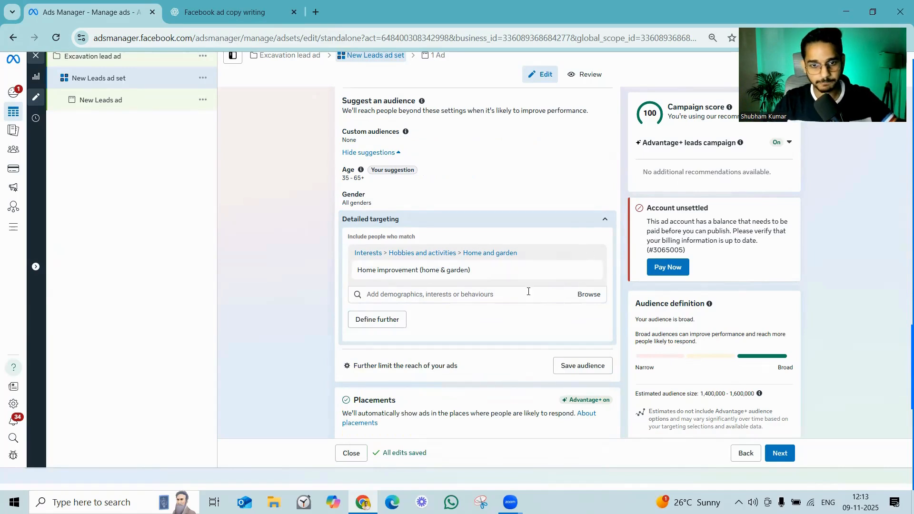
scroll(529, 292, down, 2)
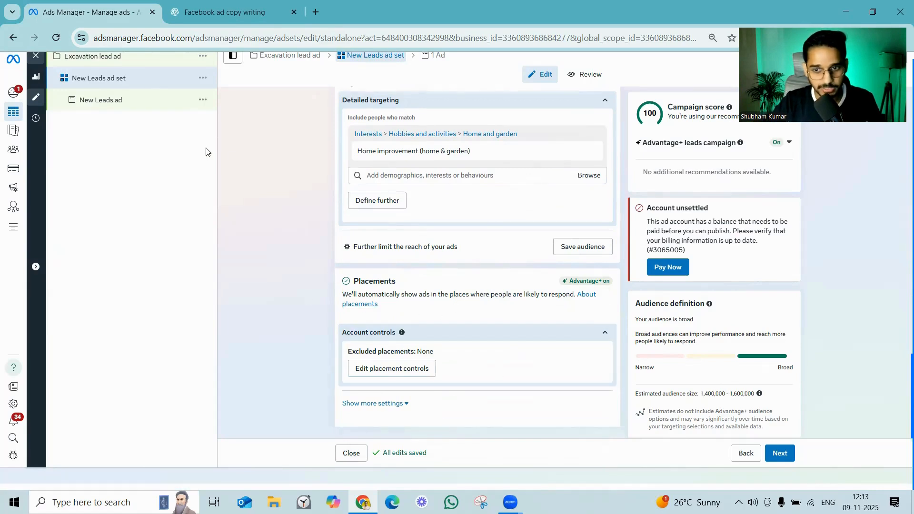
Step: Open the New Leads ad for editing and rename it as Ad 1
click(110, 101)
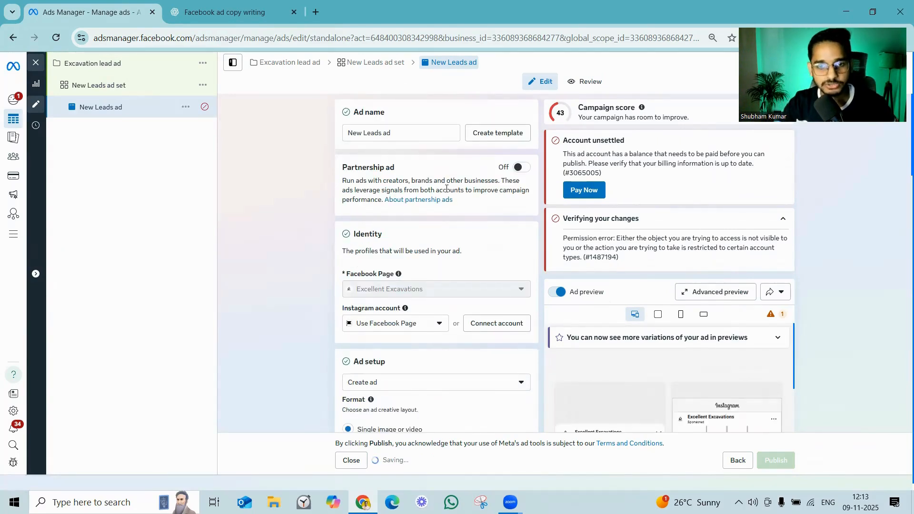
click(399, 133)
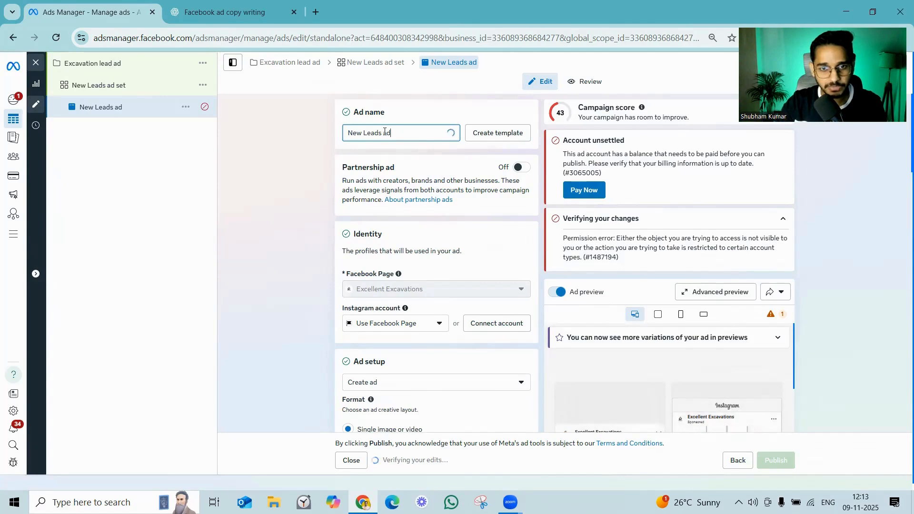
key(ctrl+a)
text(Ad)
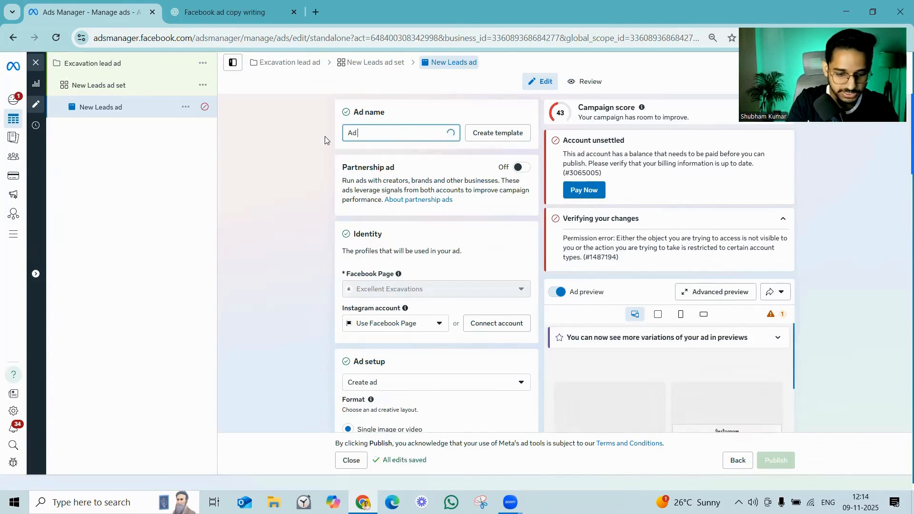
text( 1)
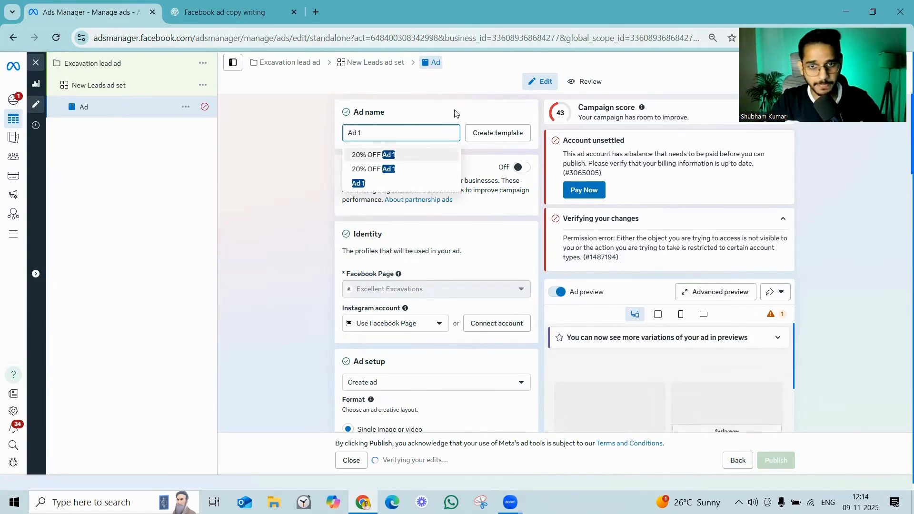
click(455, 116)
Step: Examine the ad's identity, format, multi-advertiser, instant form, quality filter and tracking settings
scroll(423, 265, down, 3)
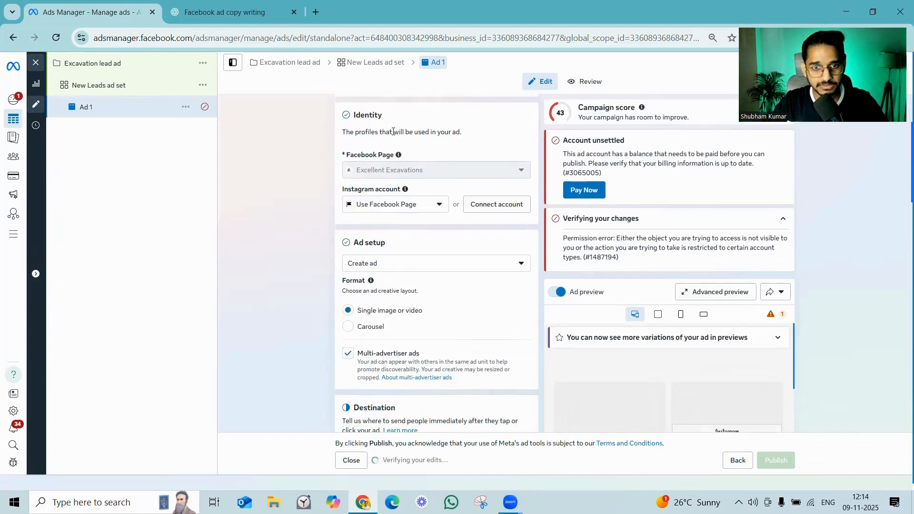
scroll(389, 209, down, 2)
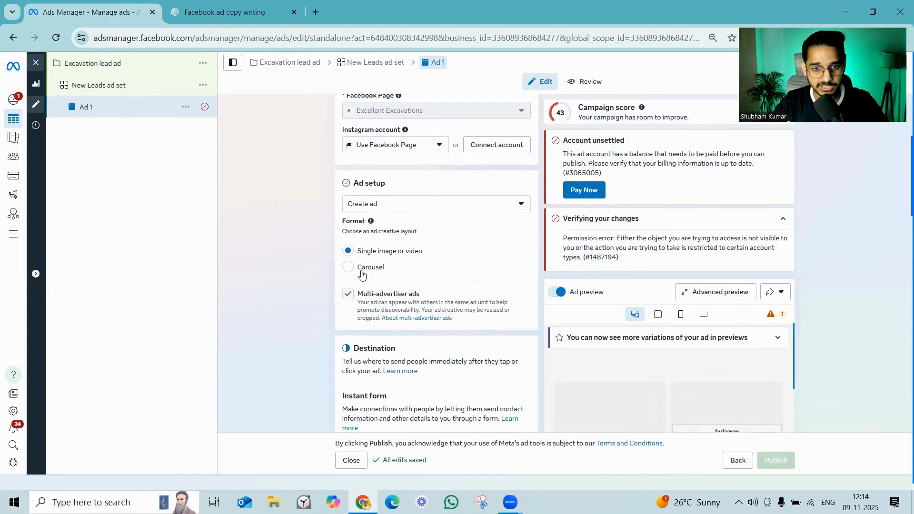
scroll(398, 257, down, 4)
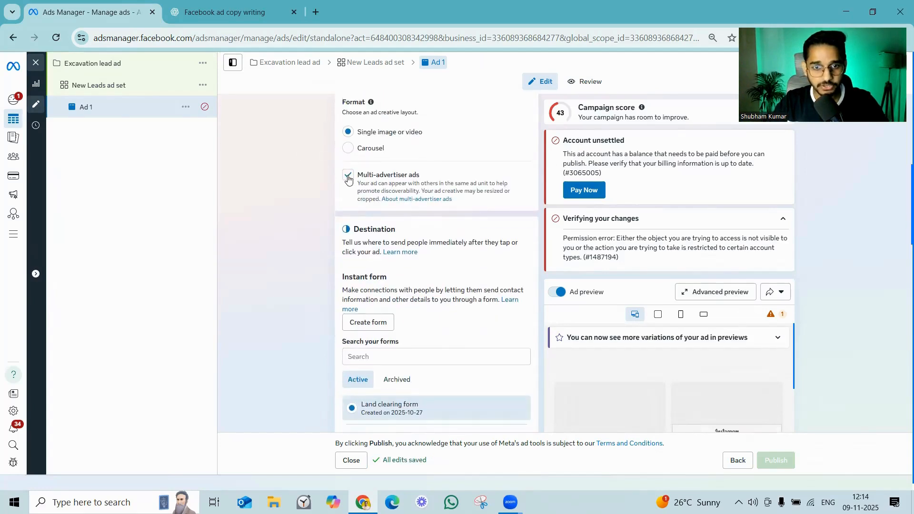
scroll(403, 225, down, 1)
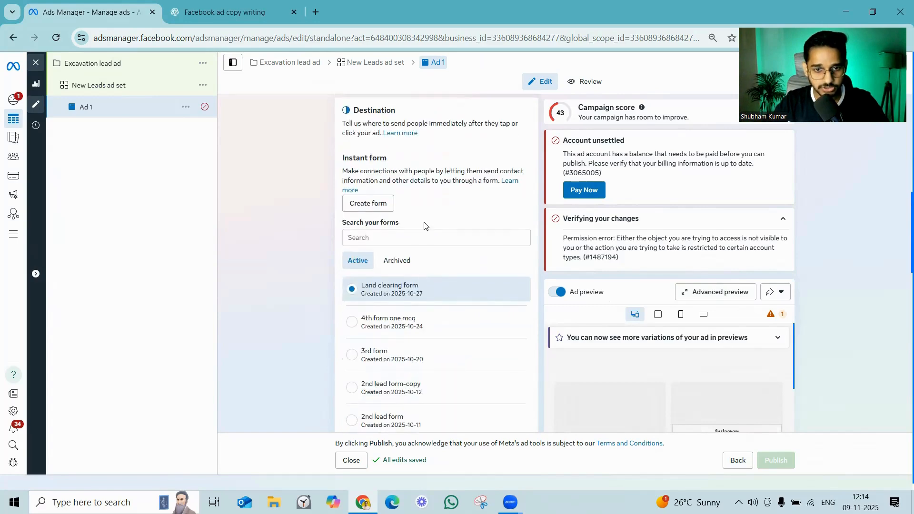
scroll(409, 147, down, 2)
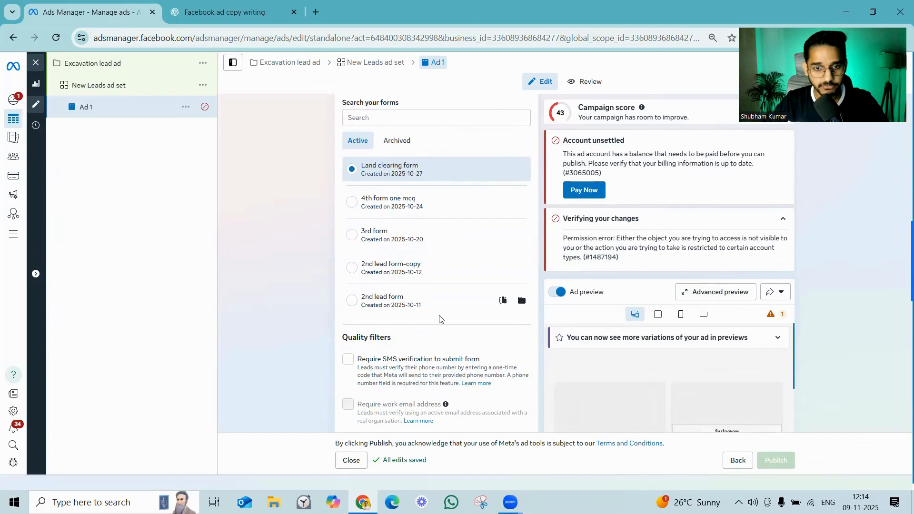
scroll(439, 319, down, 5)
scroll(414, 310, down, 5)
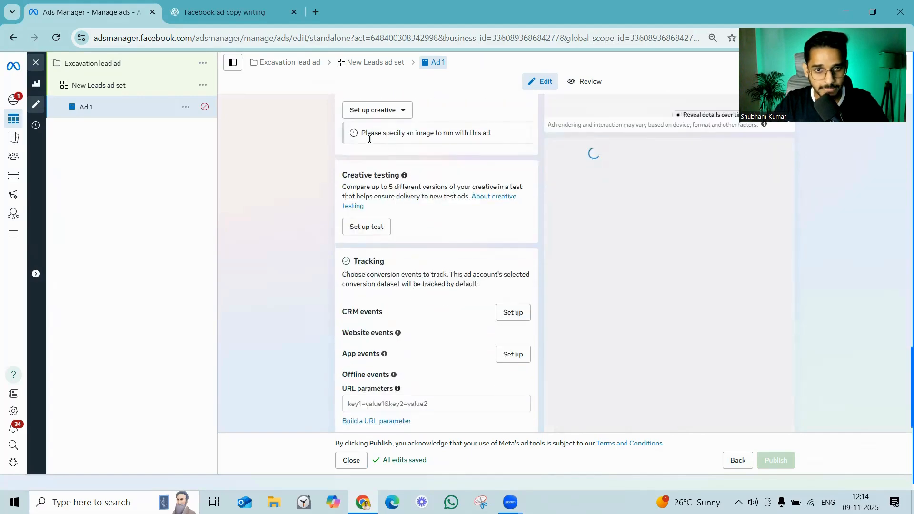
Step: Set up the ad creative as a video ad with the 1080 × 1350 Canton GA 20% OFF land clearing video from the account media
scroll(405, 207, up, 3)
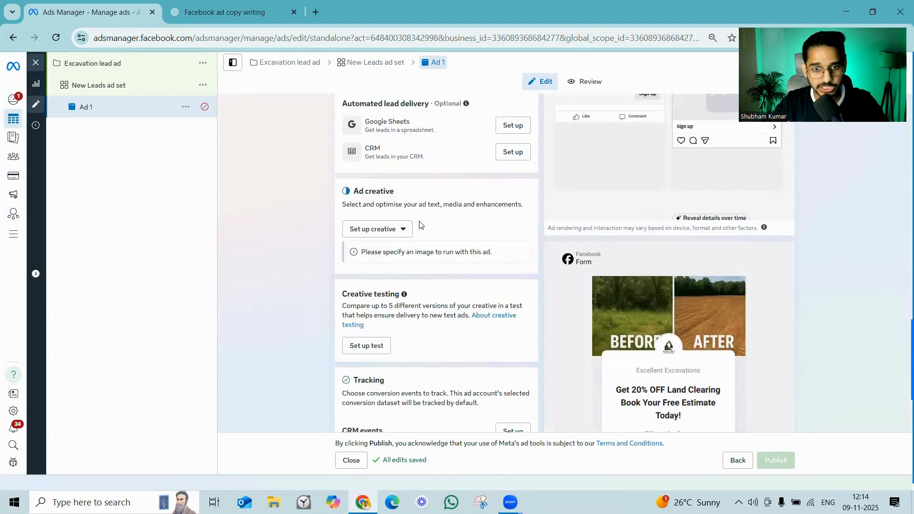
click(395, 231)
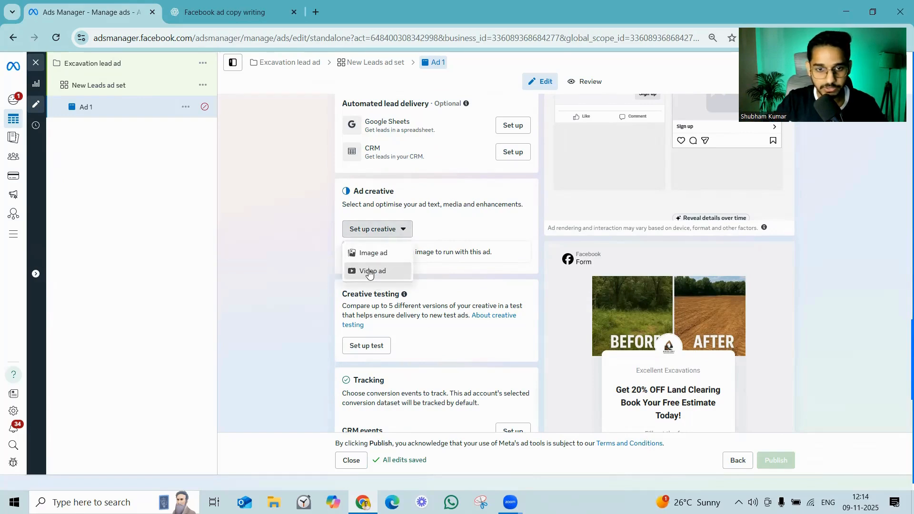
click(362, 259)
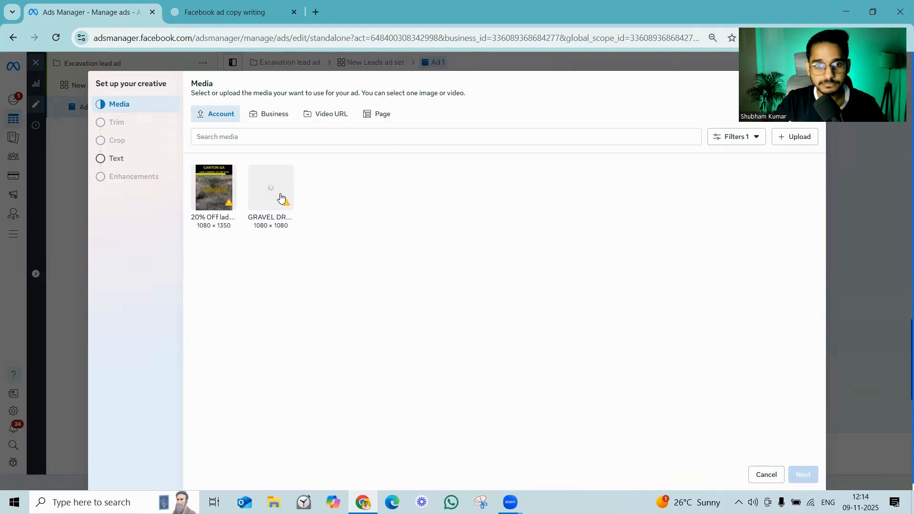
click(217, 189)
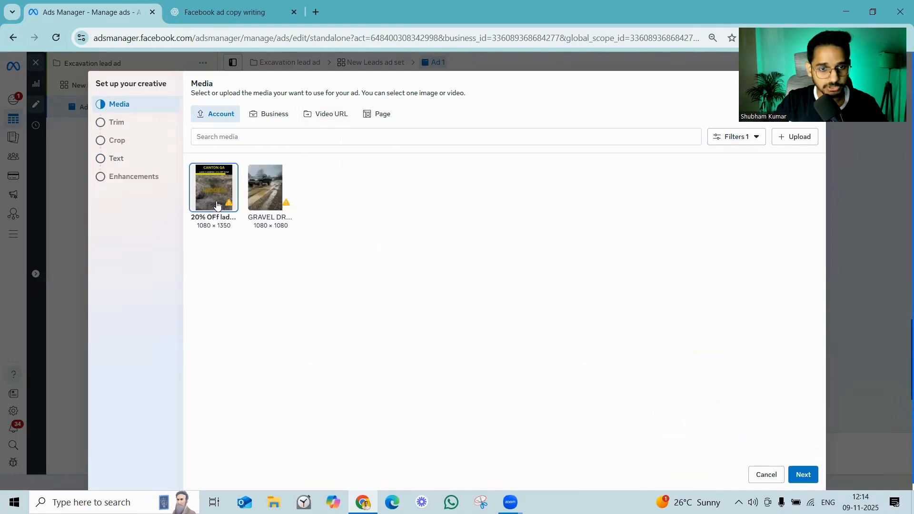
click(804, 474)
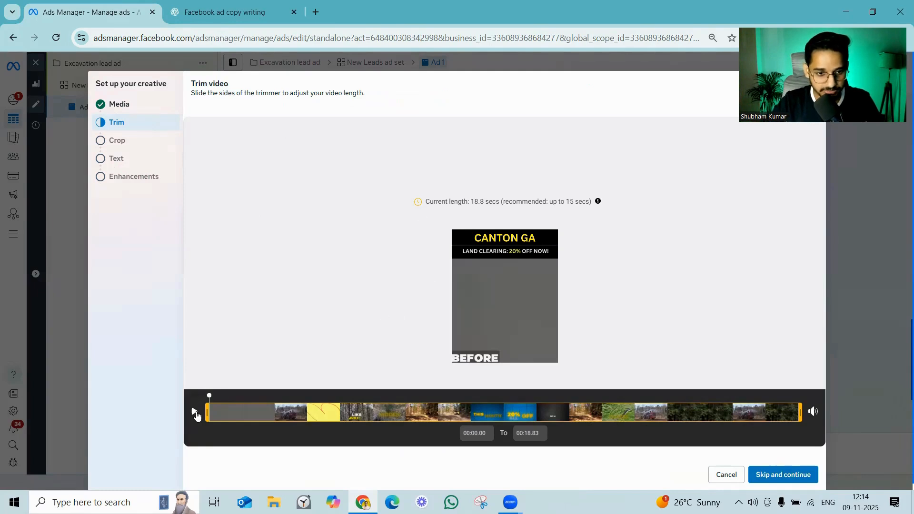
Step: Preview the video, skip trimming it, and keep the original crops for the vertical, square and horizontal placements
click(195, 412)
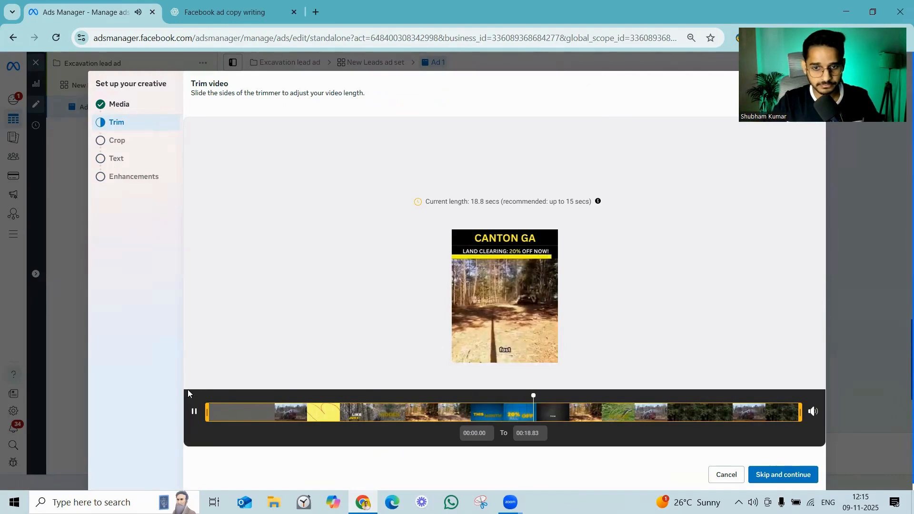
click(193, 415)
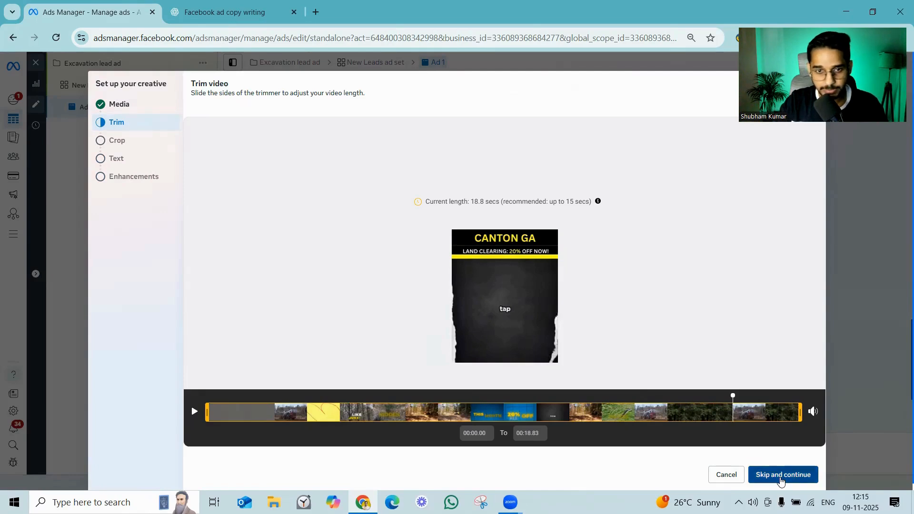
click(781, 483)
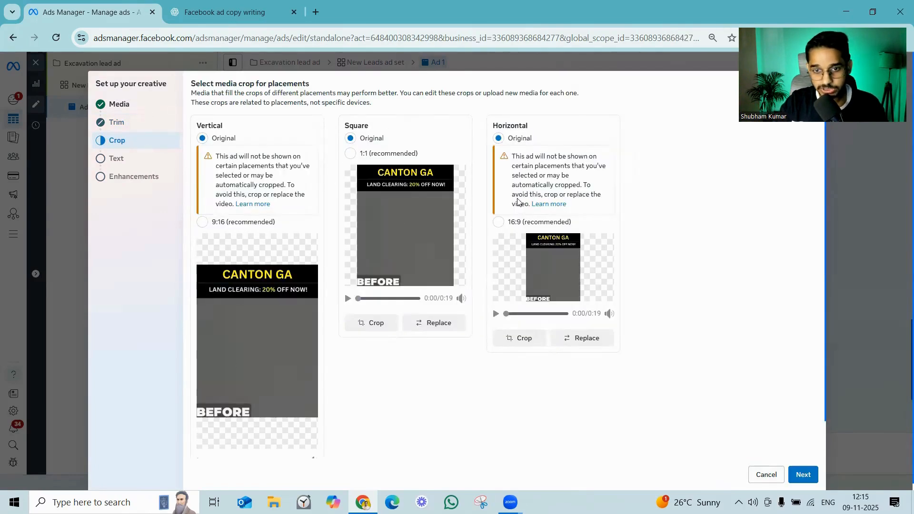
scroll(266, 329, down, 1)
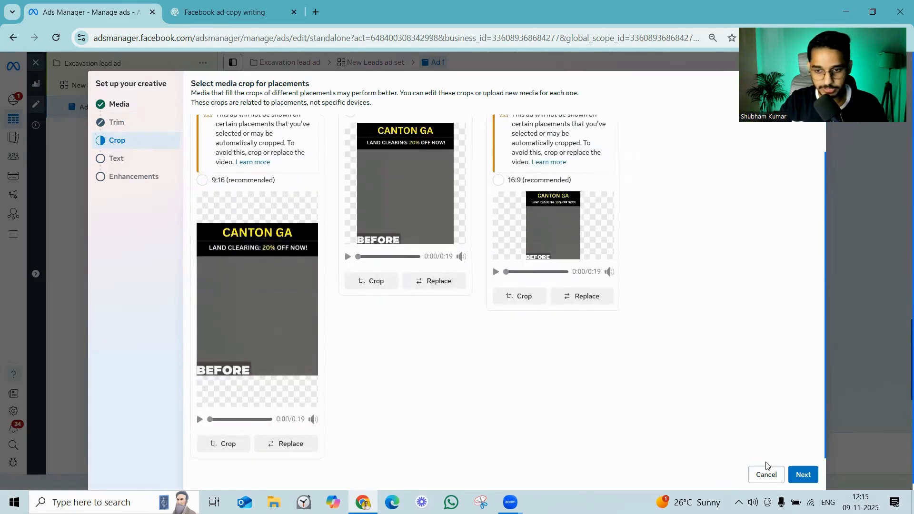
click(803, 475)
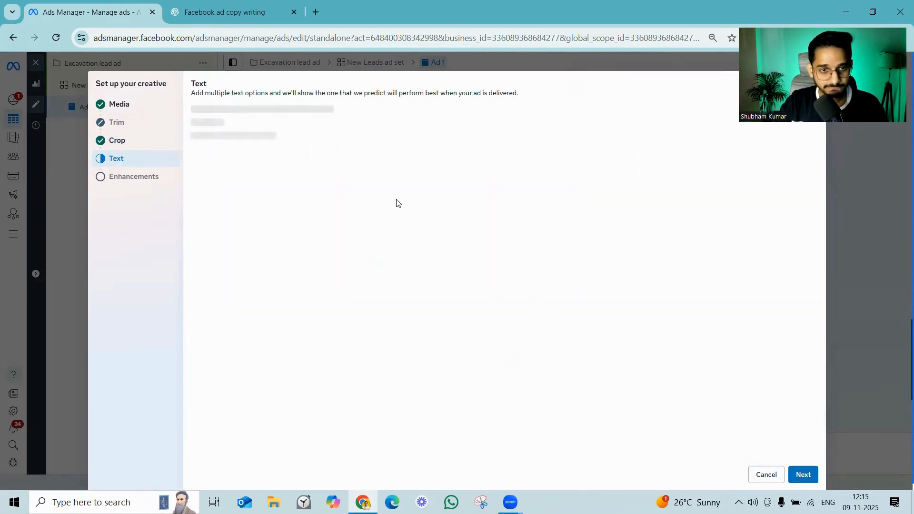
Step: Copy the body text, from "Got land that needs clearing" to "free estimate today!", from the ChatGPT reply into the ad's primary text in Ads Manager
click(253, 137)
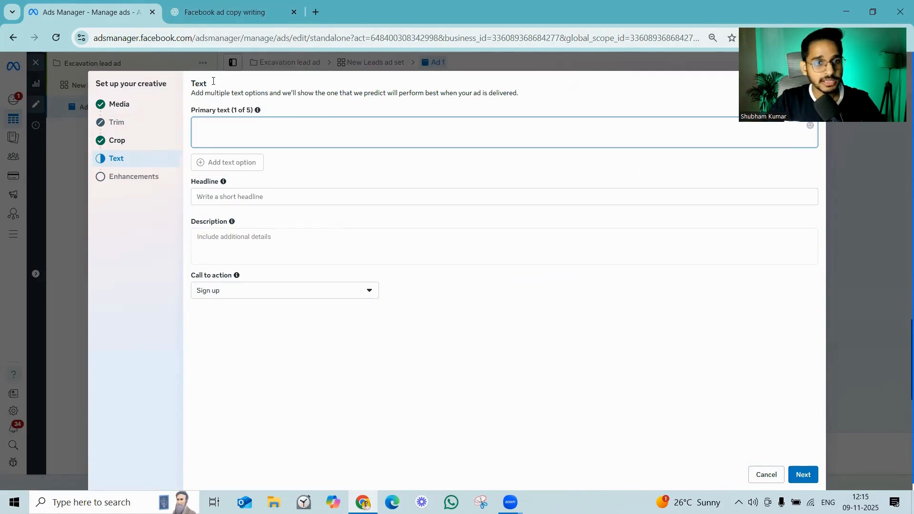
click(224, 9)
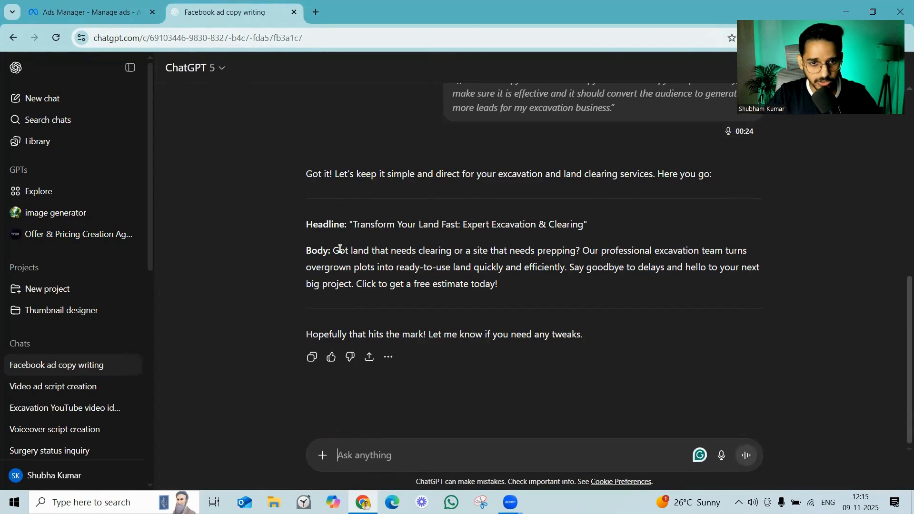
shift+click(502, 283)
key(ctrl+c)
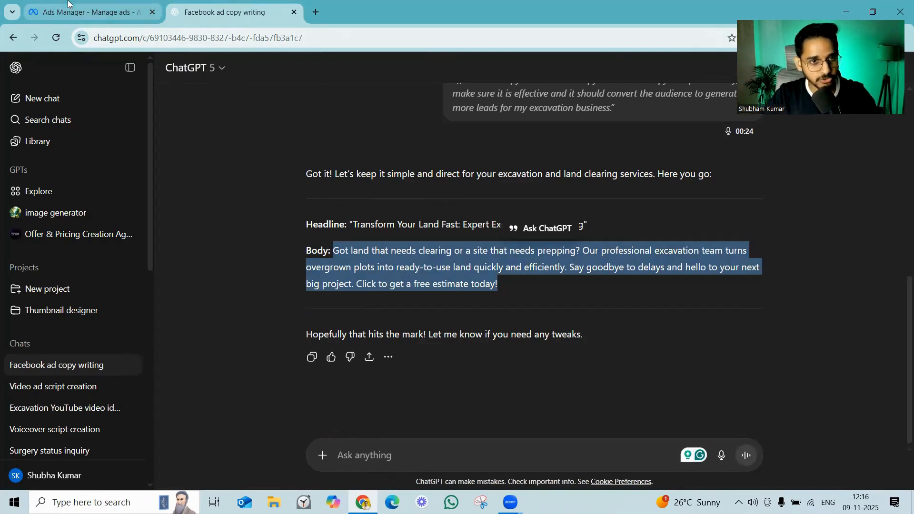
click(68, 4)
click(254, 132)
key(ctrl+v)
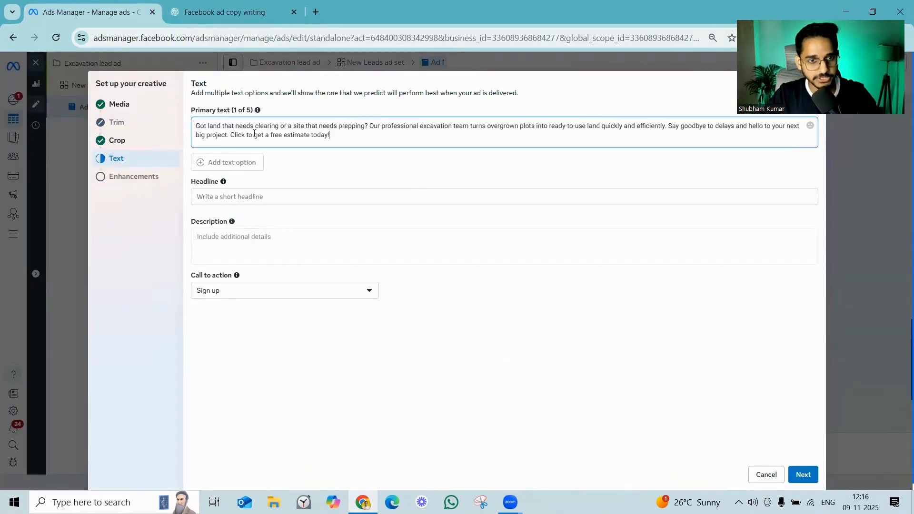
Step: Copy the headline "Transform Your Land Fast: Expert Excavation & Clearing" from the ChatGPT reply into the ad's headline in Ads Manager, without the closing quotation mark
click(209, 196)
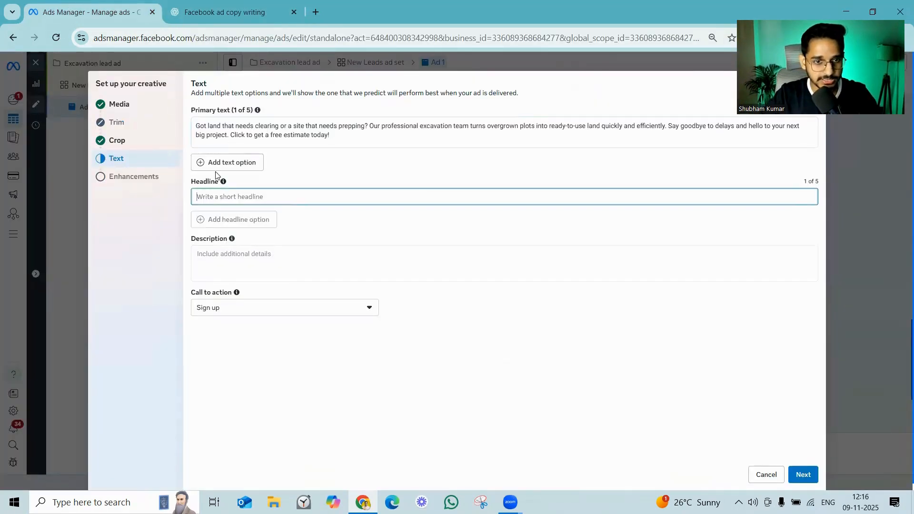
click(233, 7)
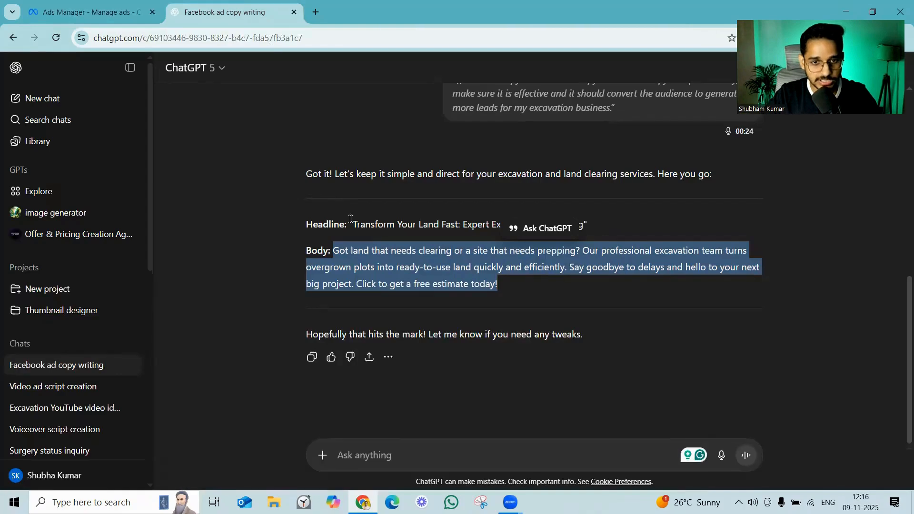
drag(355, 219, 619, 218)
key(ctrl+c)
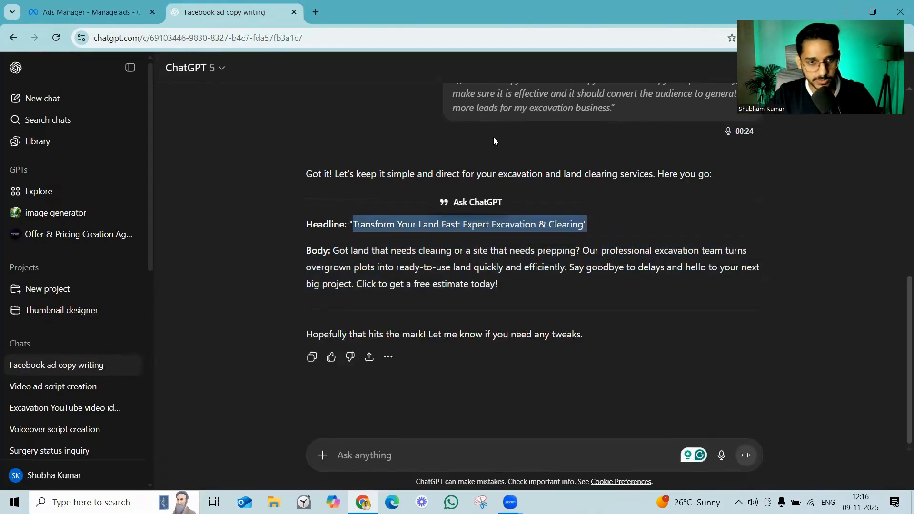
click(83, 6)
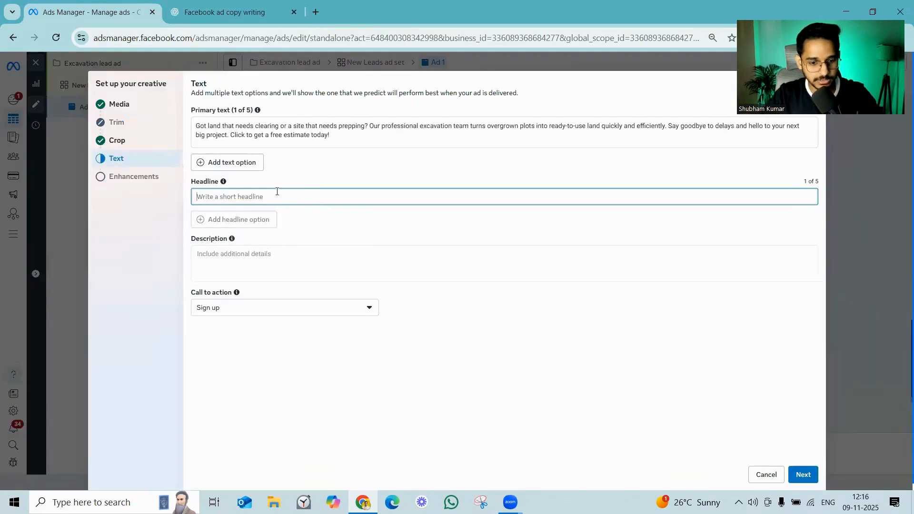
key(ctrl+v)
key(BackSpace)
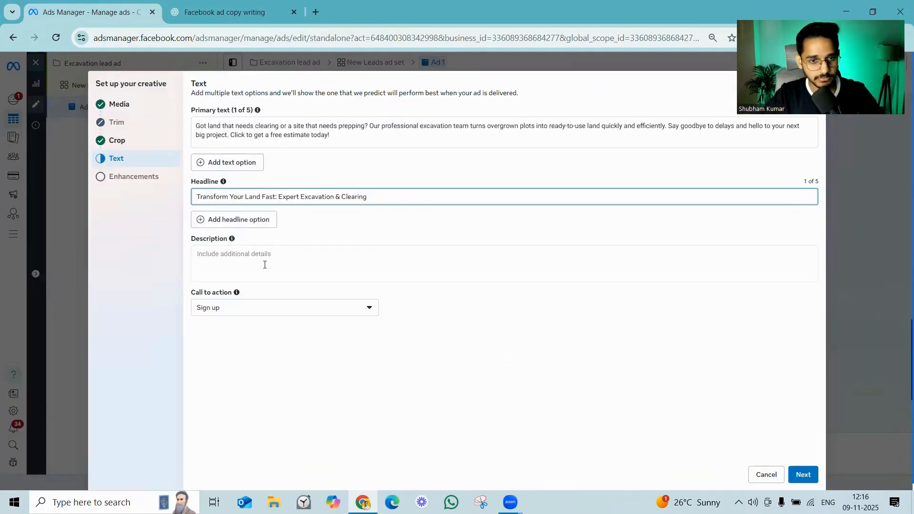
Step: Fill the ad's description with five star emojis
click(248, 256)
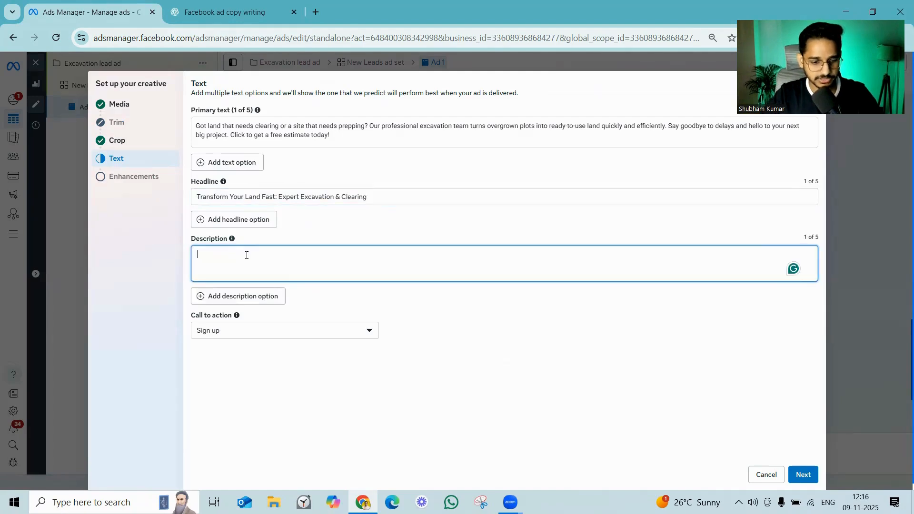
right_click(247, 255)
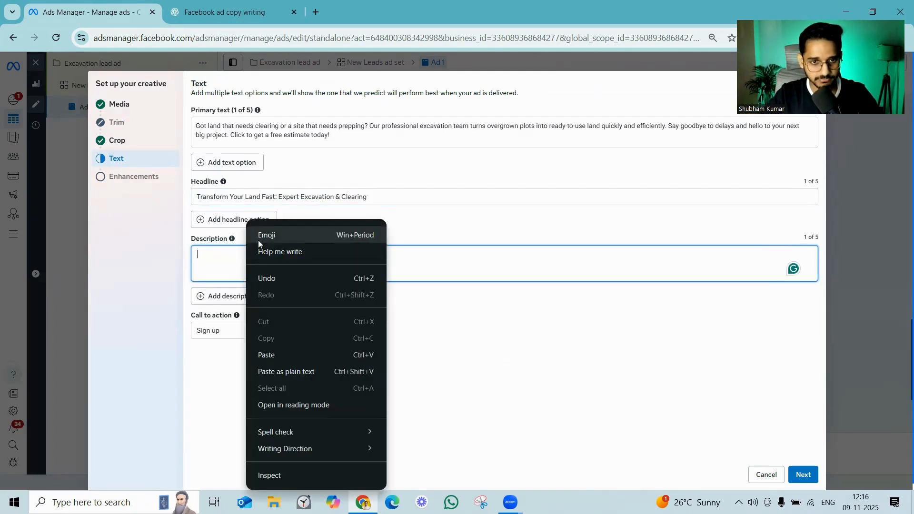
click(260, 240)
key(super+period)
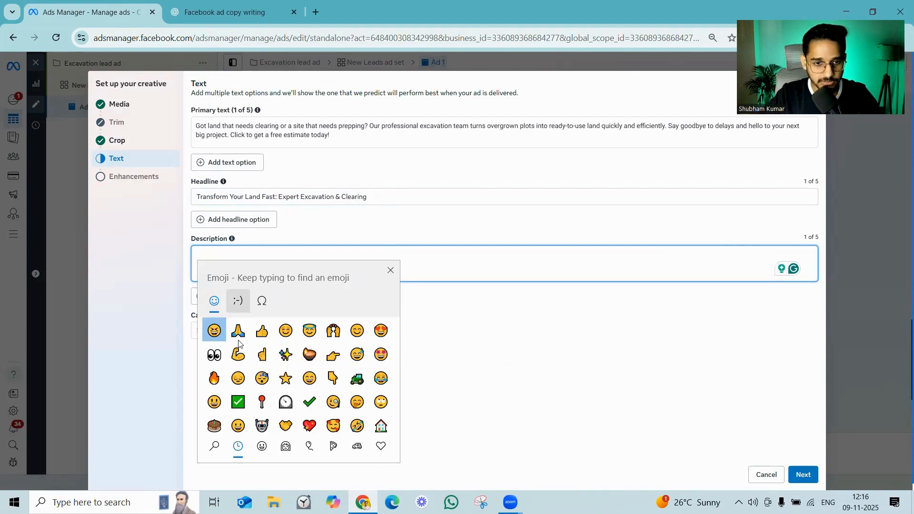
click(294, 379)
click(294, 378)
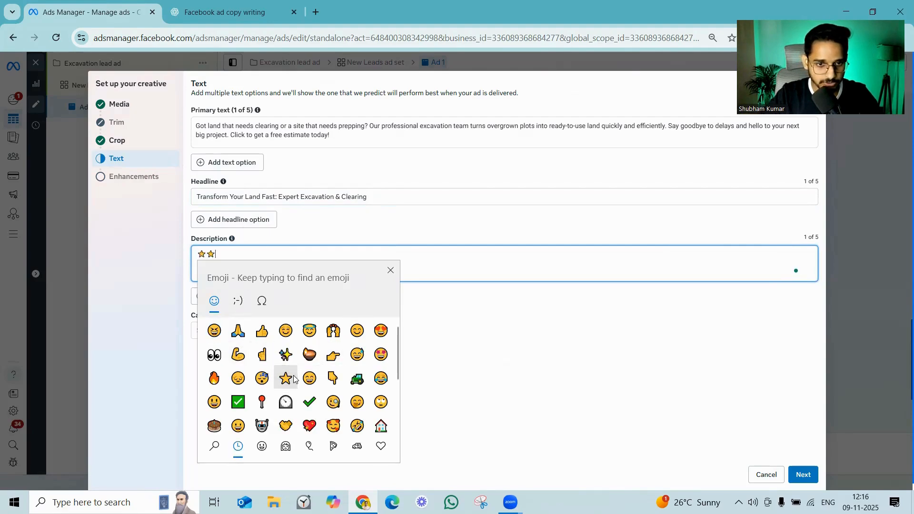
click(294, 379)
click(293, 378)
key(Escape)
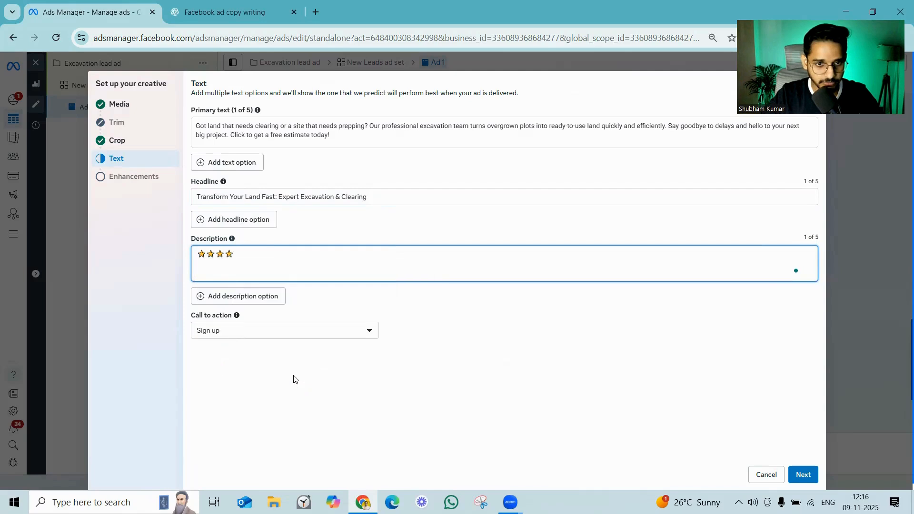
click(230, 248)
click(234, 255)
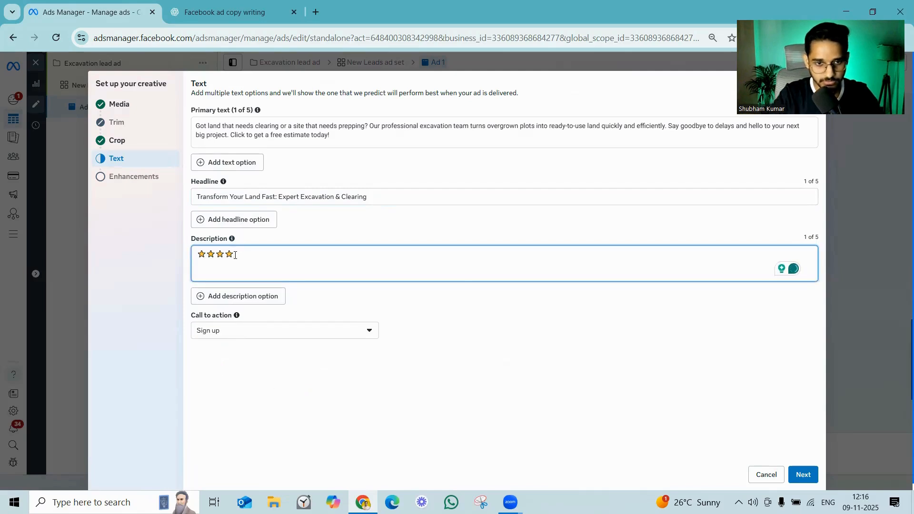
drag(234, 255, 228, 255)
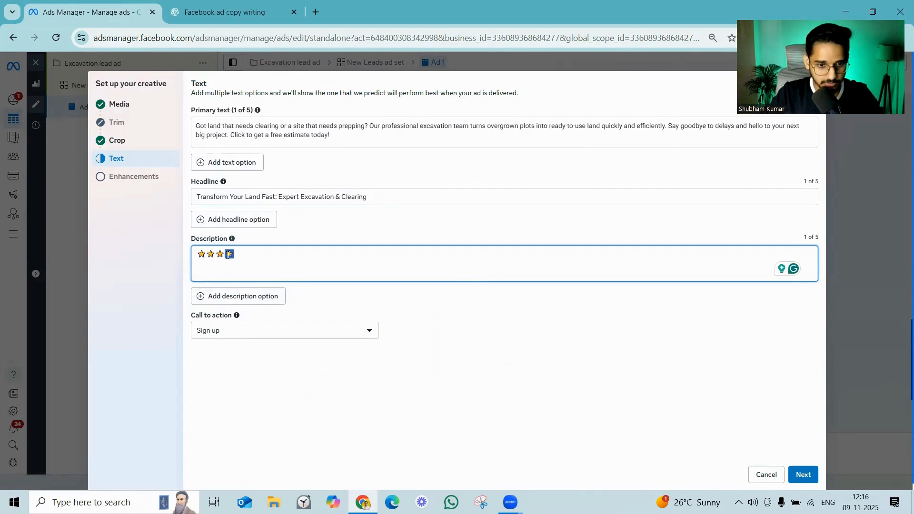
click(248, 259)
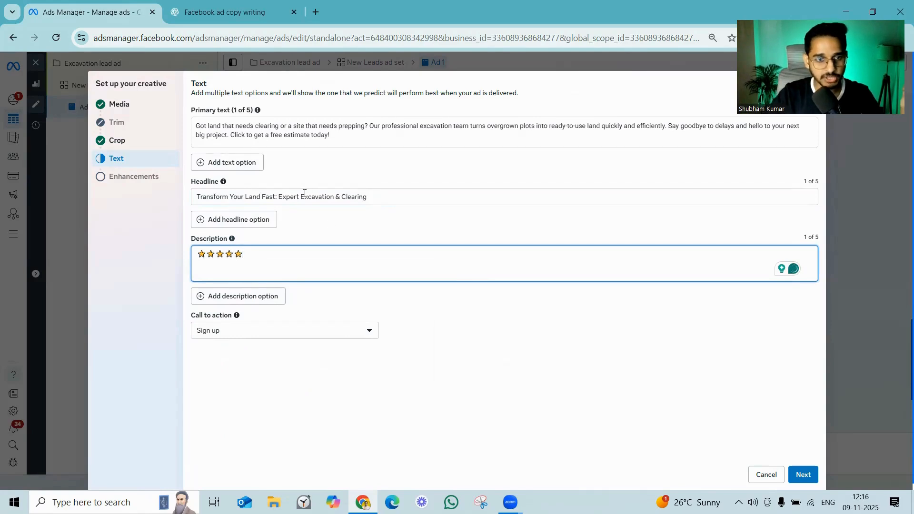
Step: Set the ad's call to action to Get quote and complete the creative setup
click(300, 333)
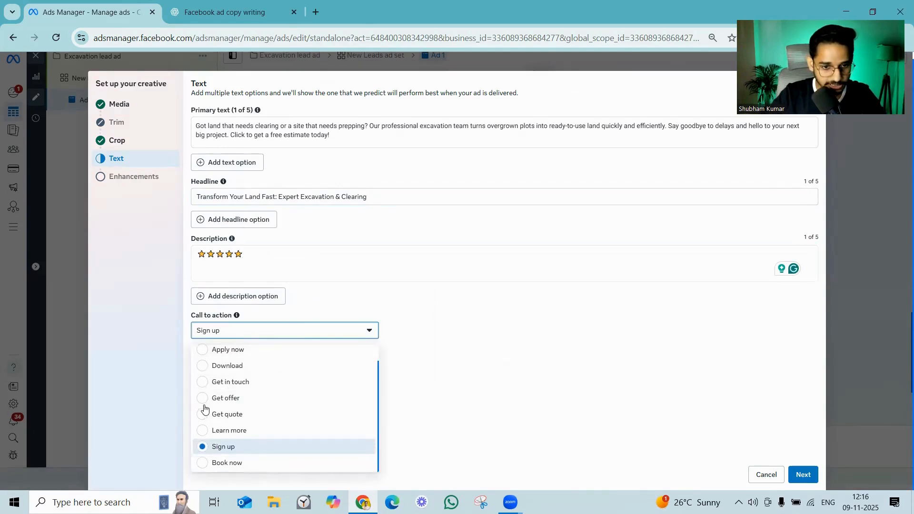
click(201, 415)
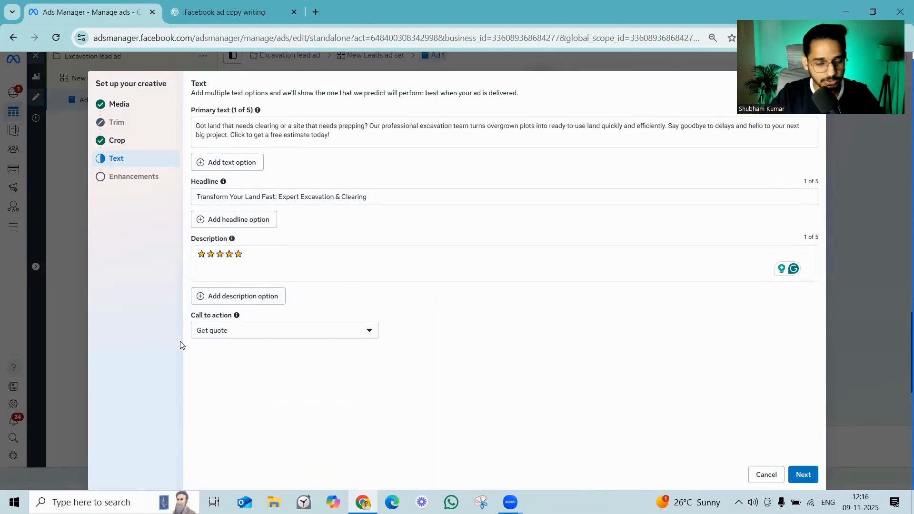
click(790, 472)
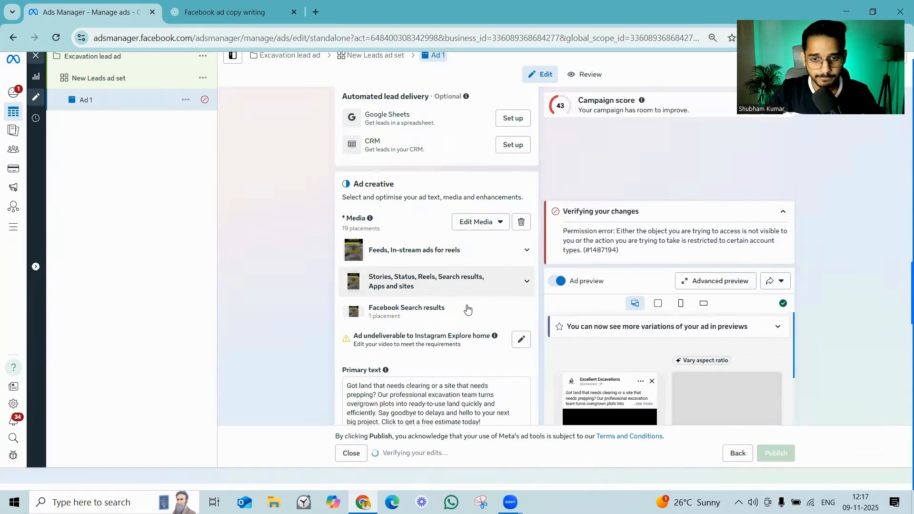
Step: Review the ad's media placements, primary text, headline, description, call to action and creative enhancements against the ad preview
scroll(468, 308, down, 3)
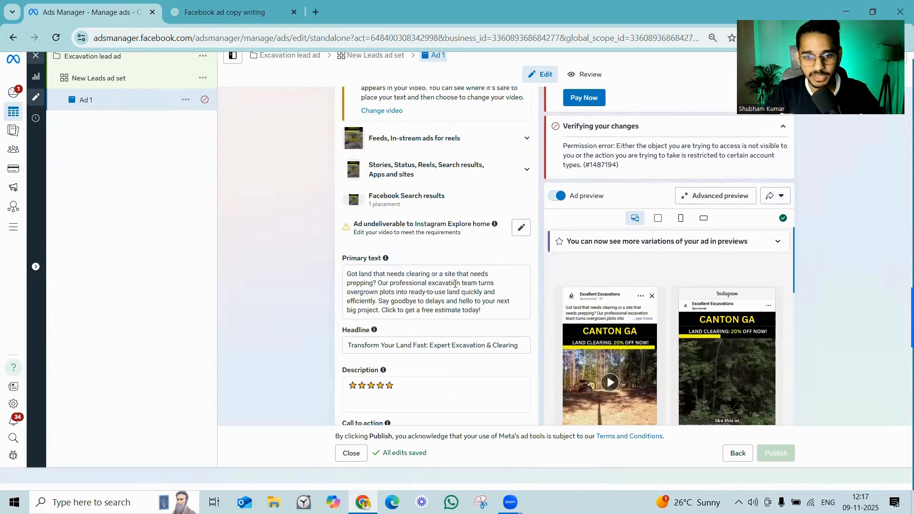
scroll(417, 196, down, 4)
scroll(422, 152, up, 2)
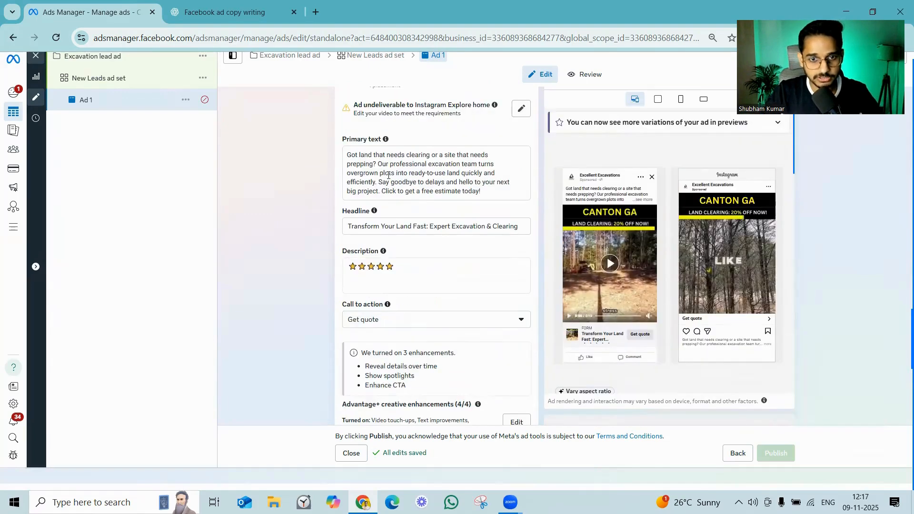
click(374, 173)
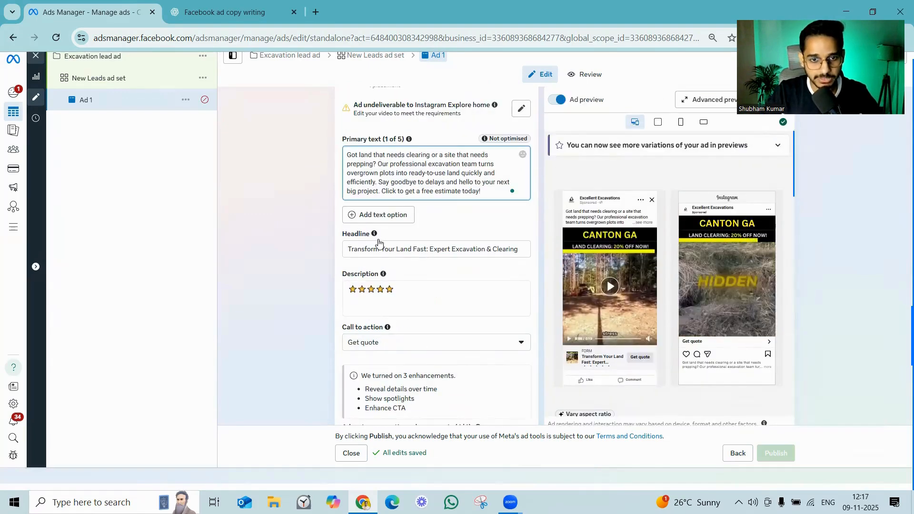
click(389, 251)
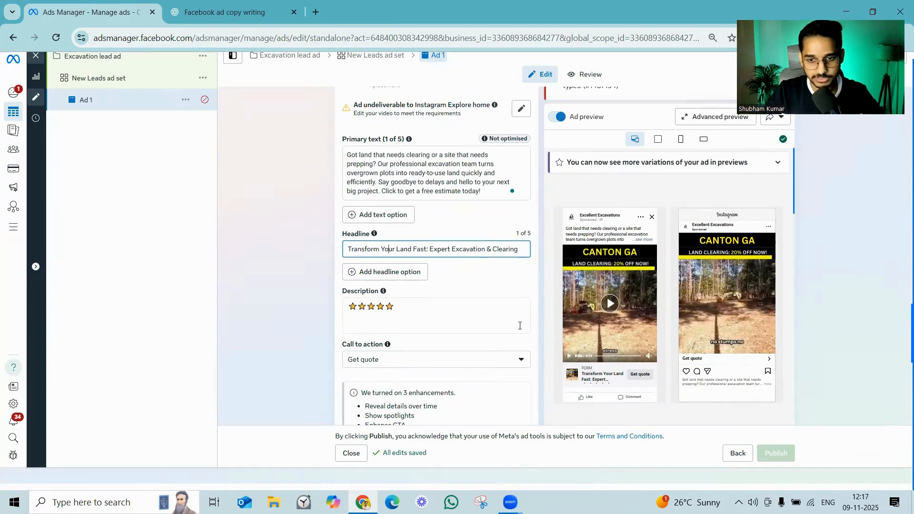
scroll(445, 300, down, 1)
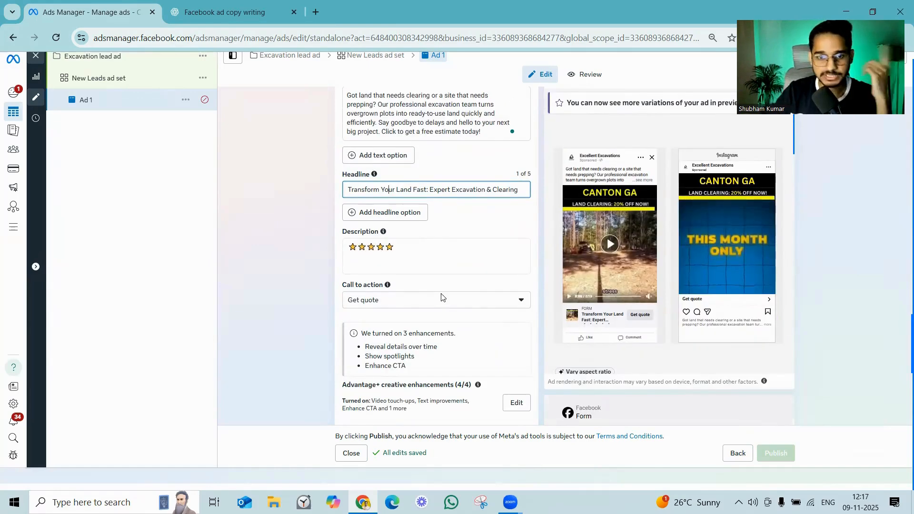
scroll(457, 276, down, 4)
scroll(457, 267, up, 6)
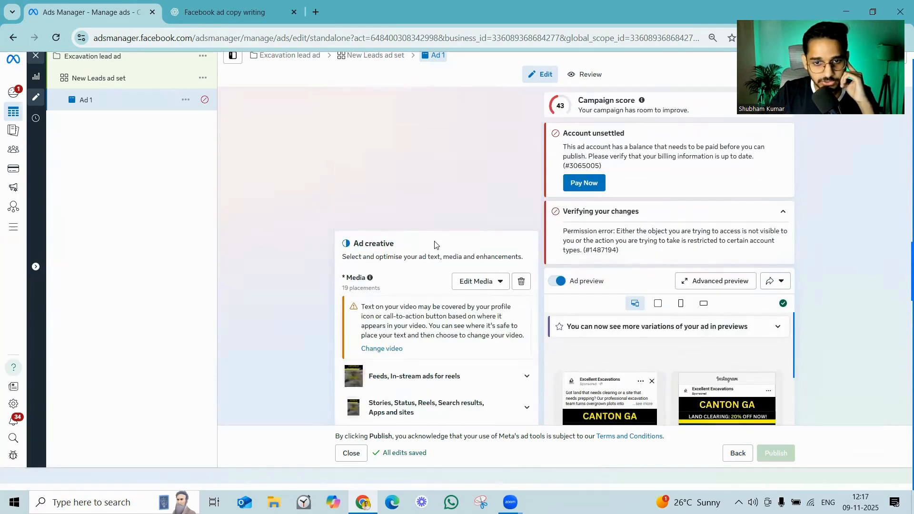
scroll(438, 285, down, 10)
scroll(439, 290, up, 10)
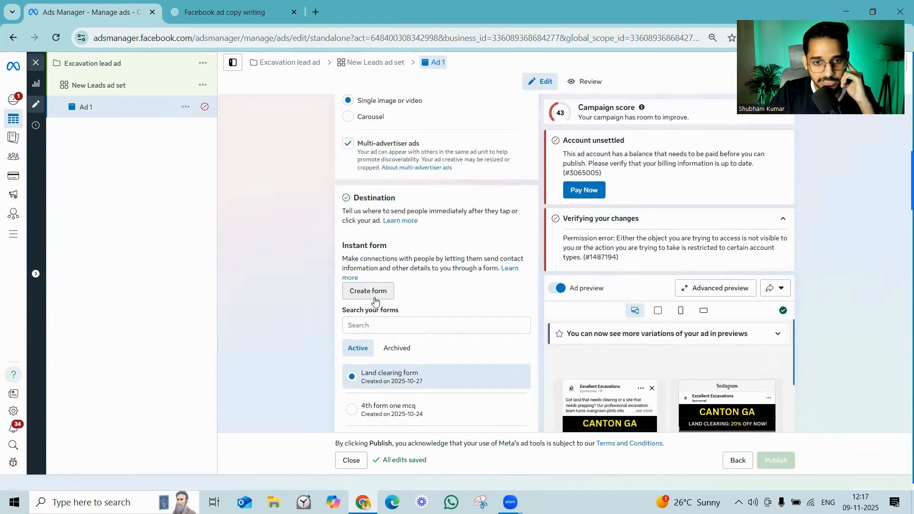
Step: Create a new instant form named "Lead form" with the More volume type, keep the optimised flexible delivery, and continue to its intro
scroll(387, 295, down, 1)
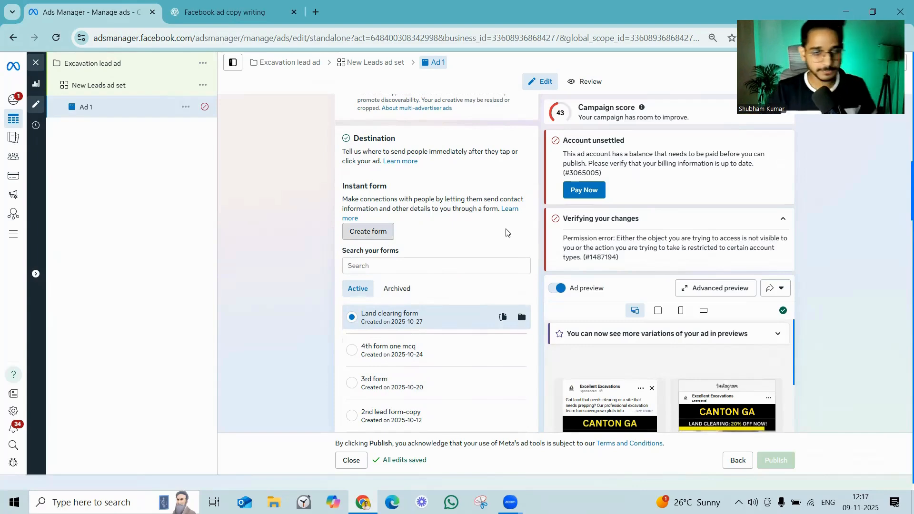
click(365, 233)
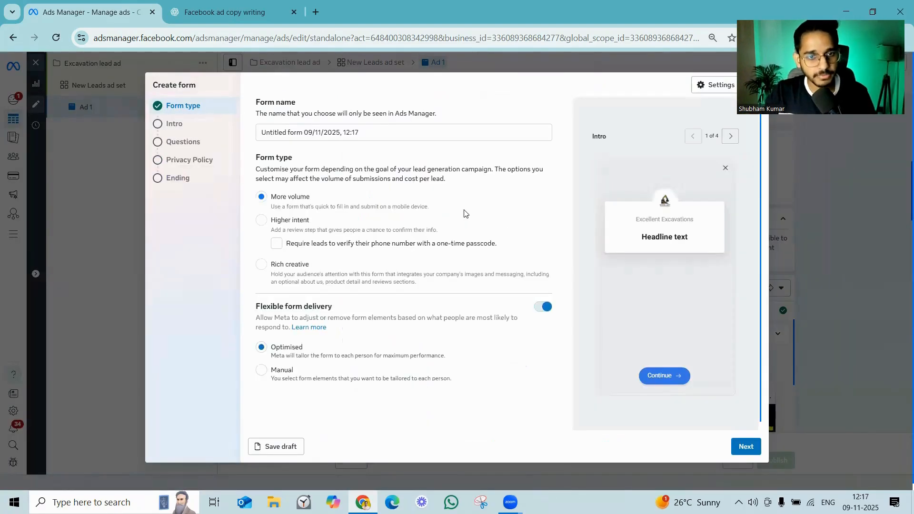
triple_click(341, 133)
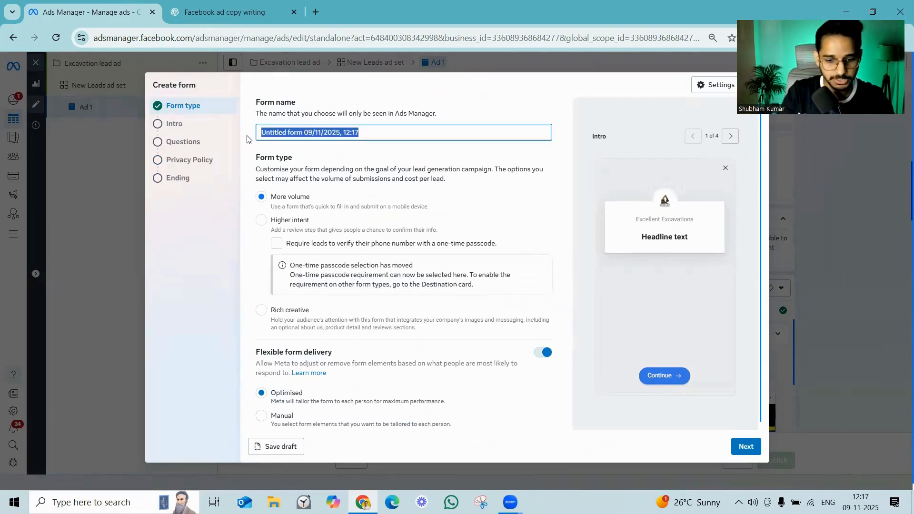
text(Lead form)
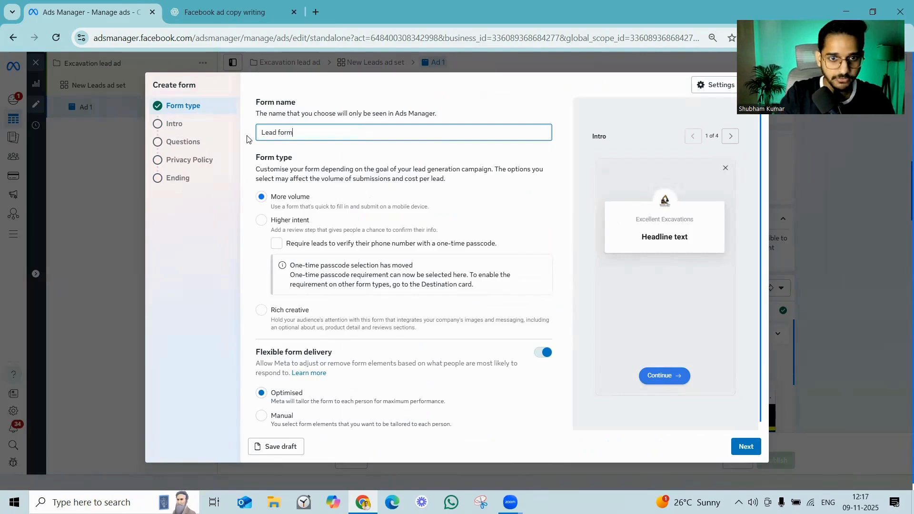
click(300, 197)
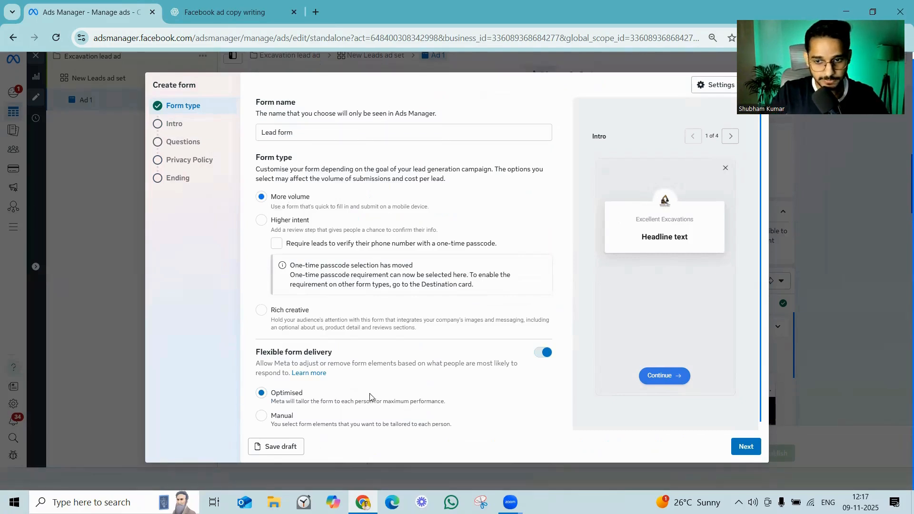
click(759, 450)
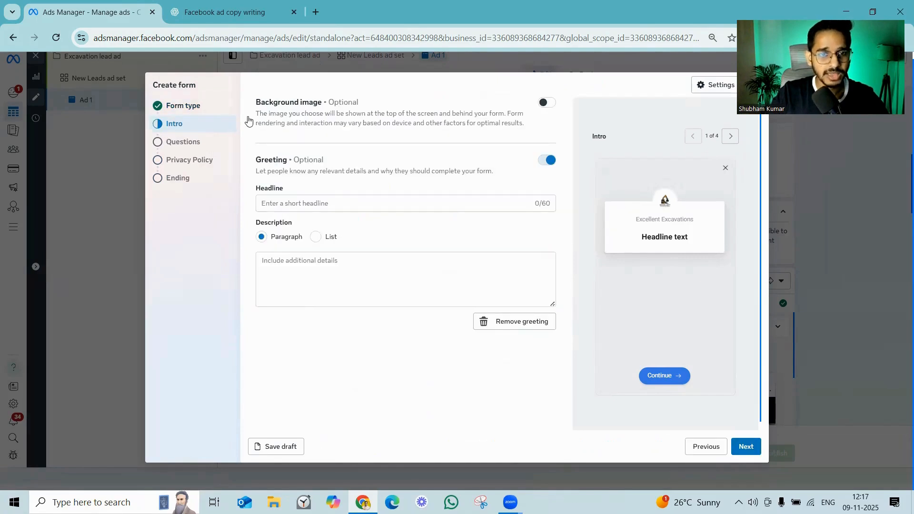
Step: Enable the form's background image and upload the before-and-after picture "Untitled design (9)" from Downloads
click(544, 104)
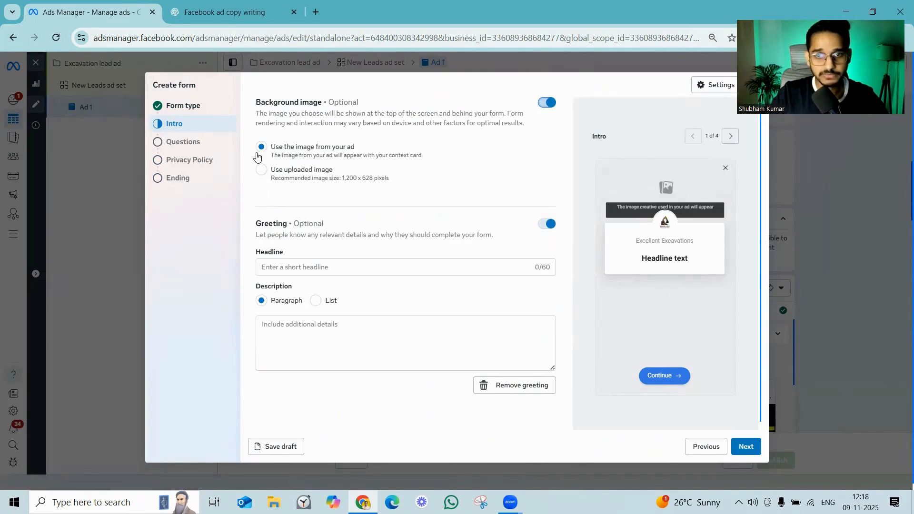
click(262, 171)
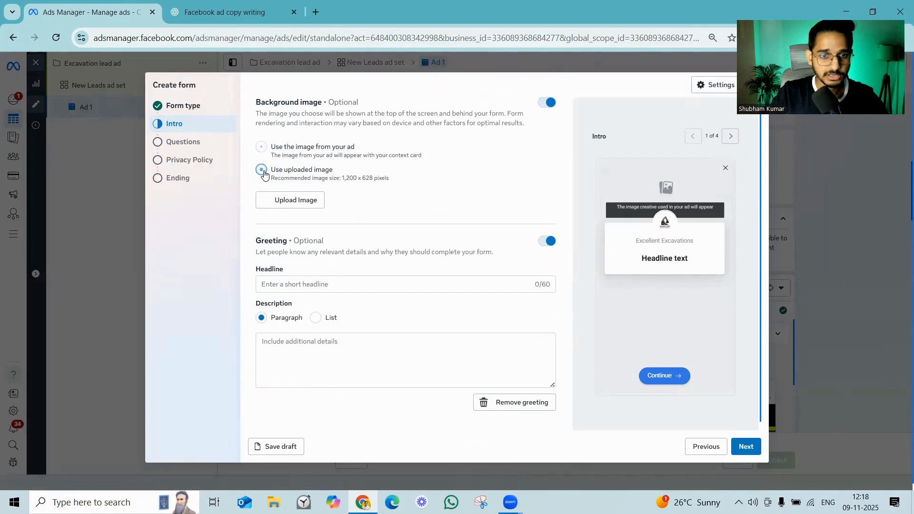
click(286, 205)
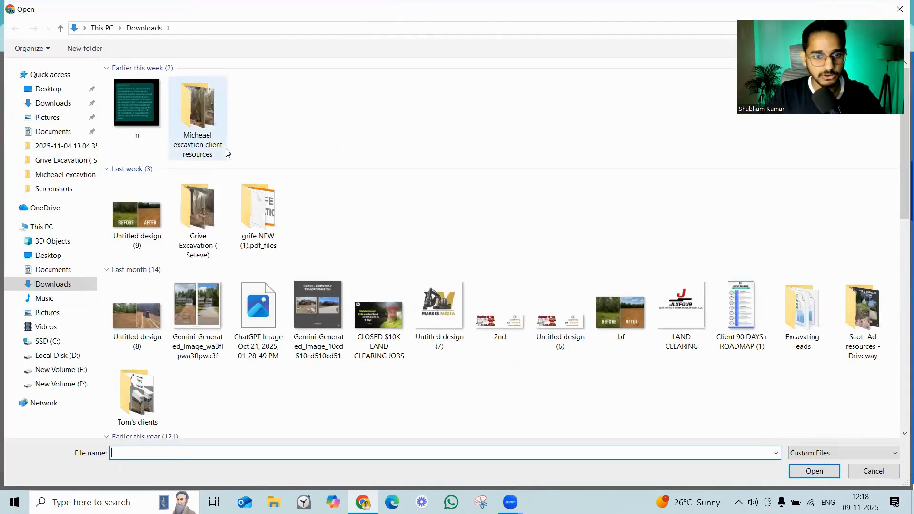
click(136, 212)
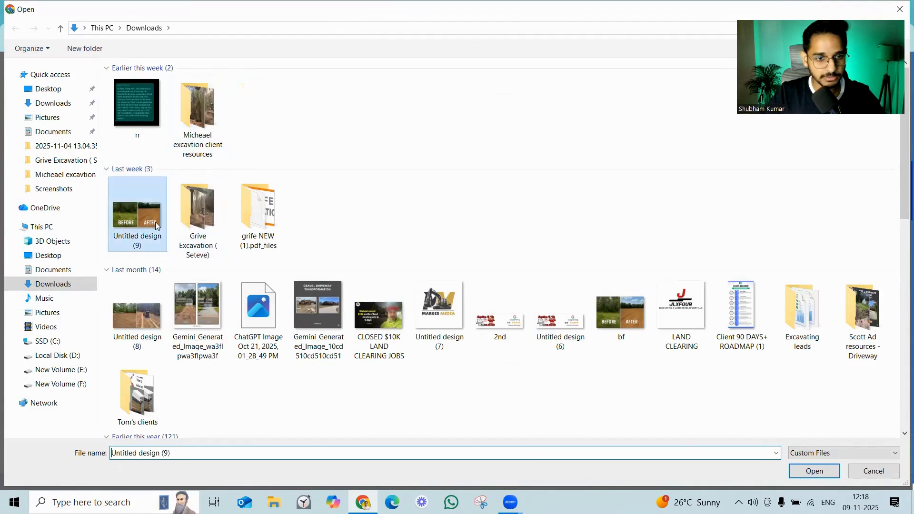
click(813, 471)
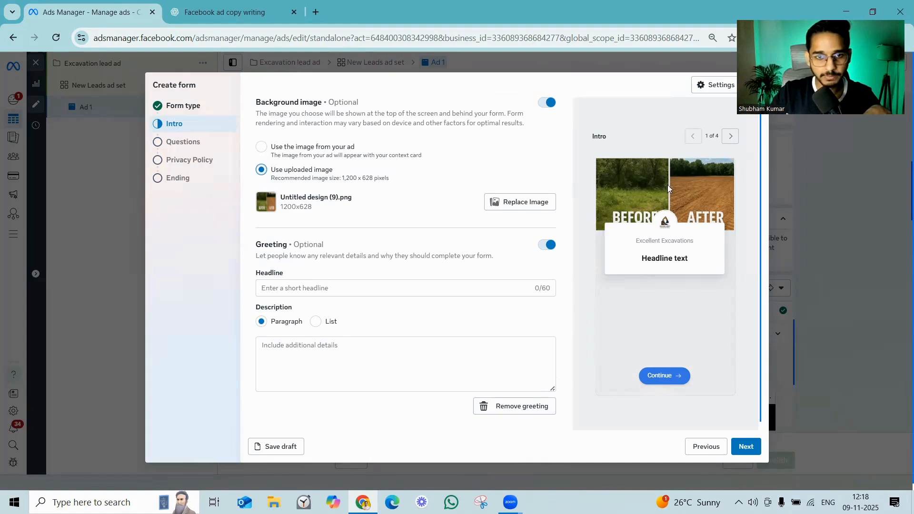
Step: Set the greeting headline of the form's intro to "Get a free estimate Today"
click(299, 289)
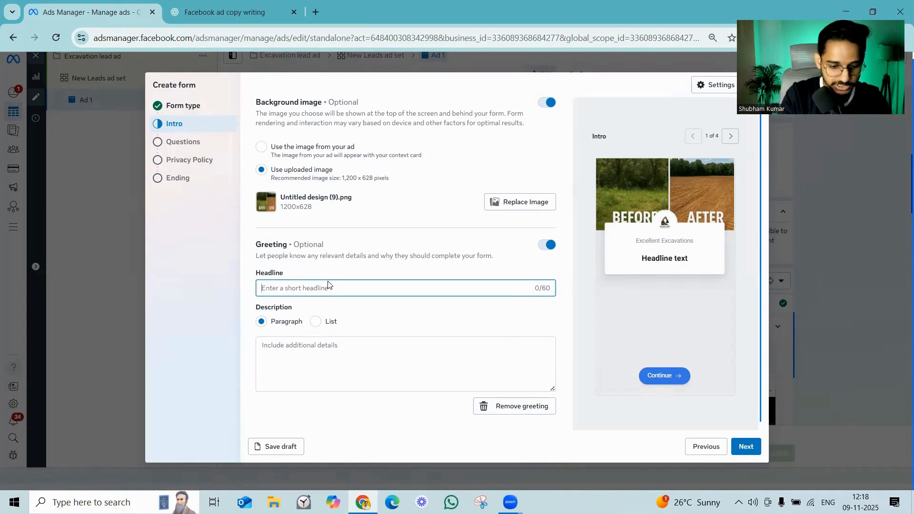
text(Get afree es)
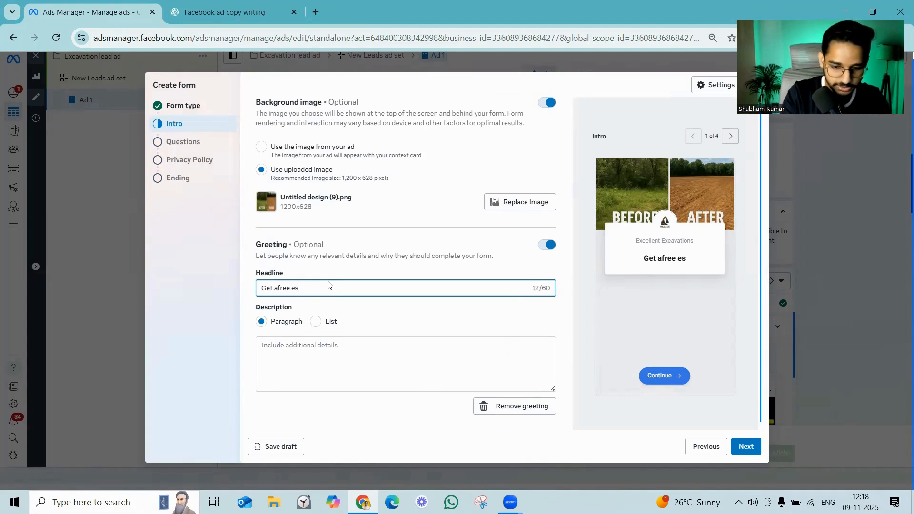
text(timate for)
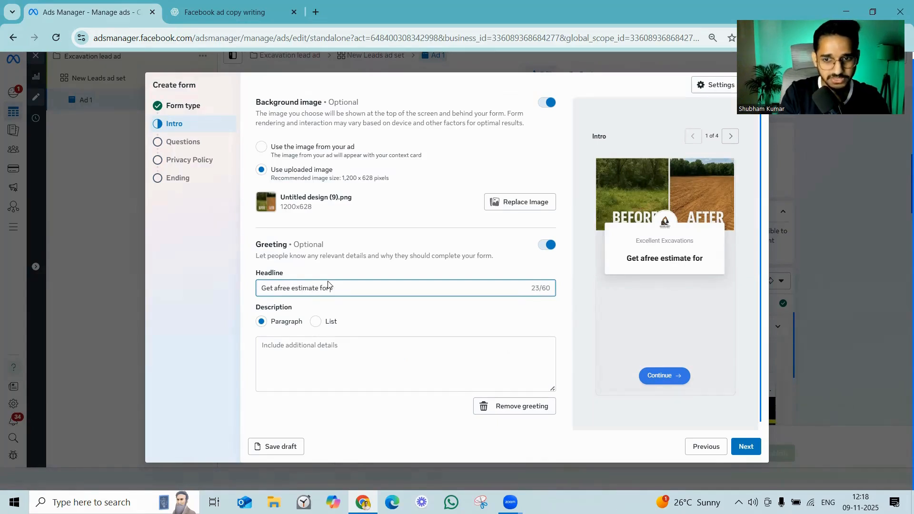
key(BackSpace)
key(BackSpace)
key(BackSpace)
key(BackSpace)
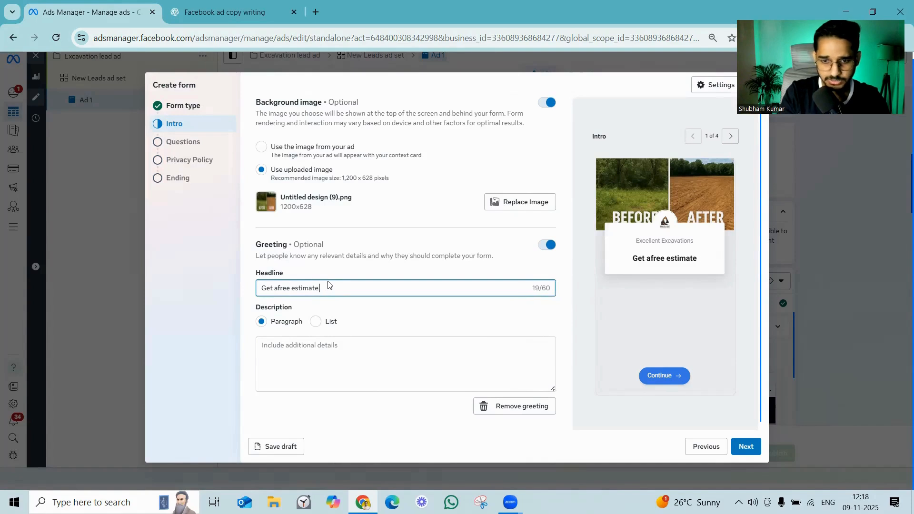
text(Today)
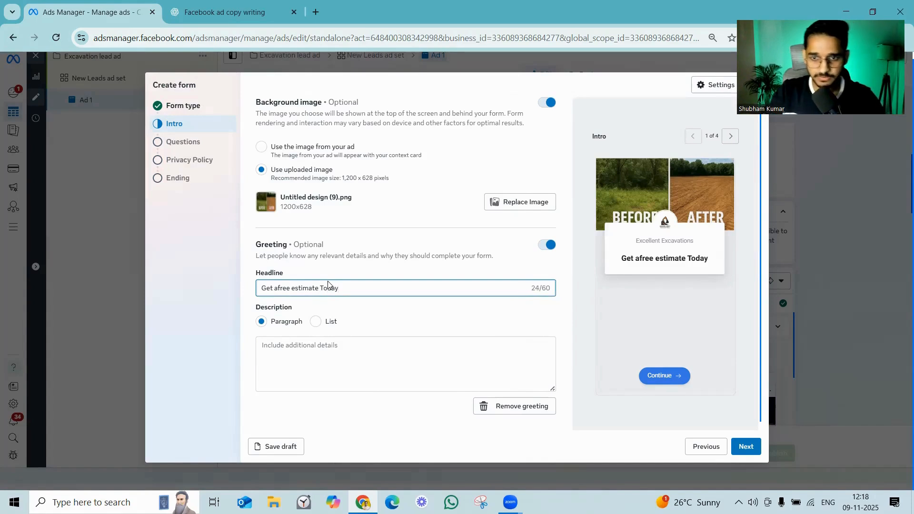
click(278, 288)
click(366, 248)
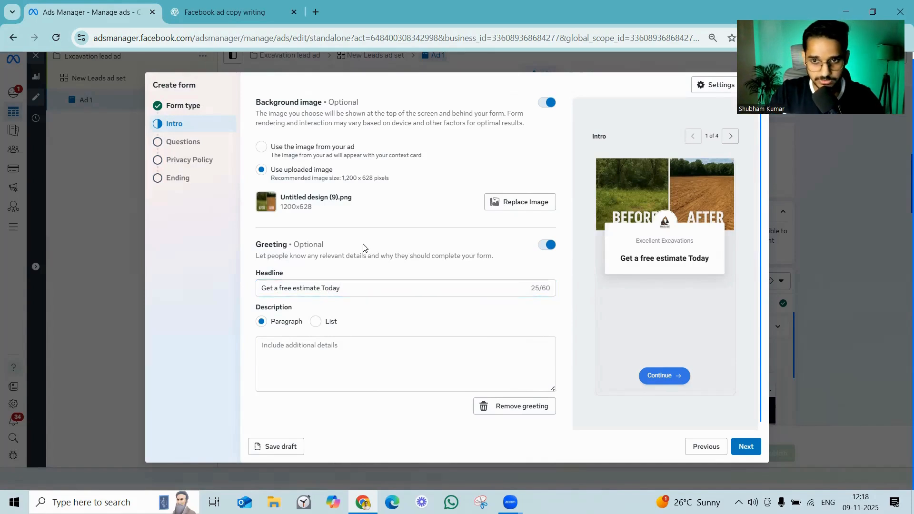
Step: Enter "Fill out the form below" as the greeting's paragraph description
click(292, 347)
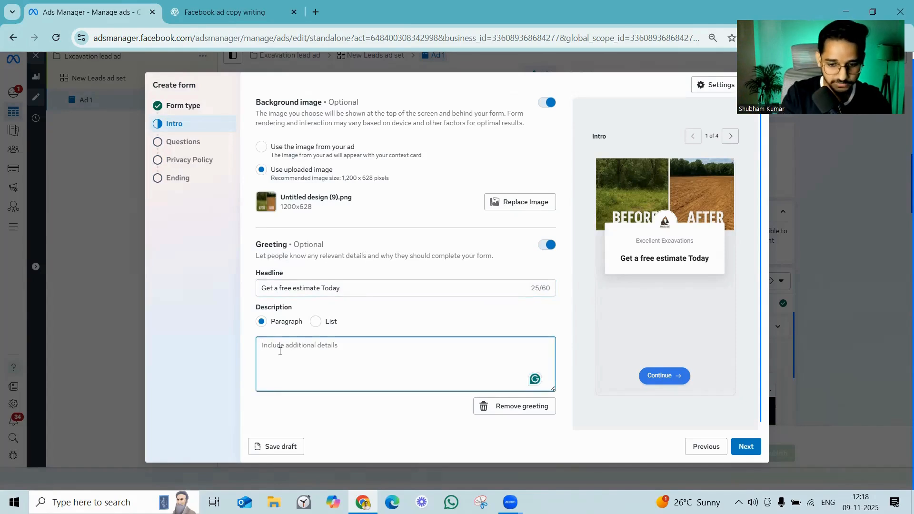
text(Fill)
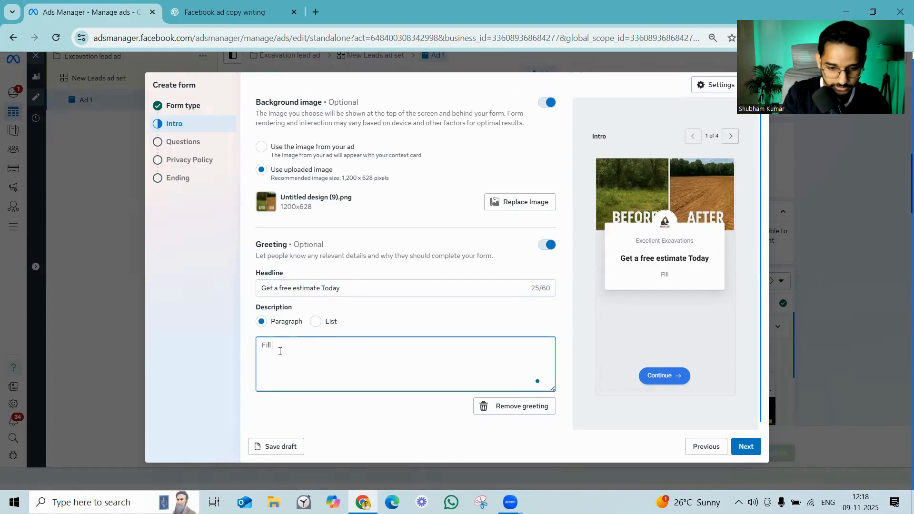
text( out the form )
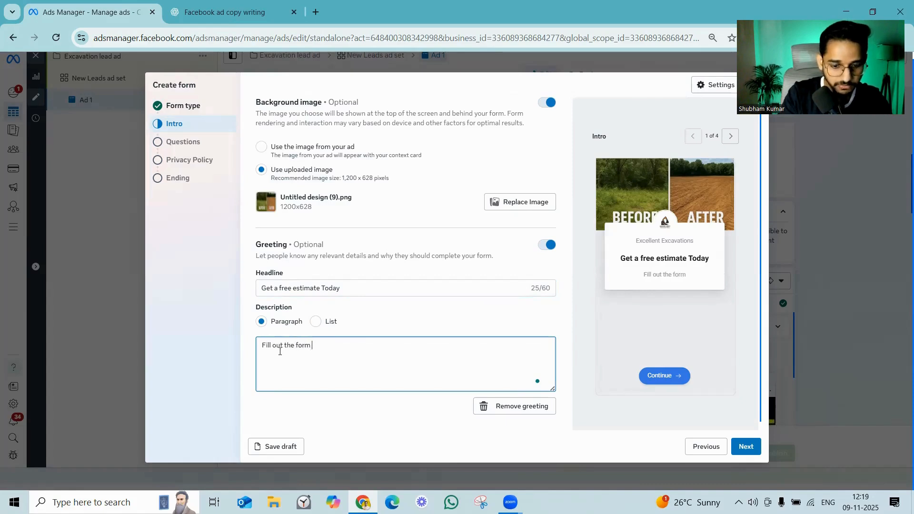
text(below)
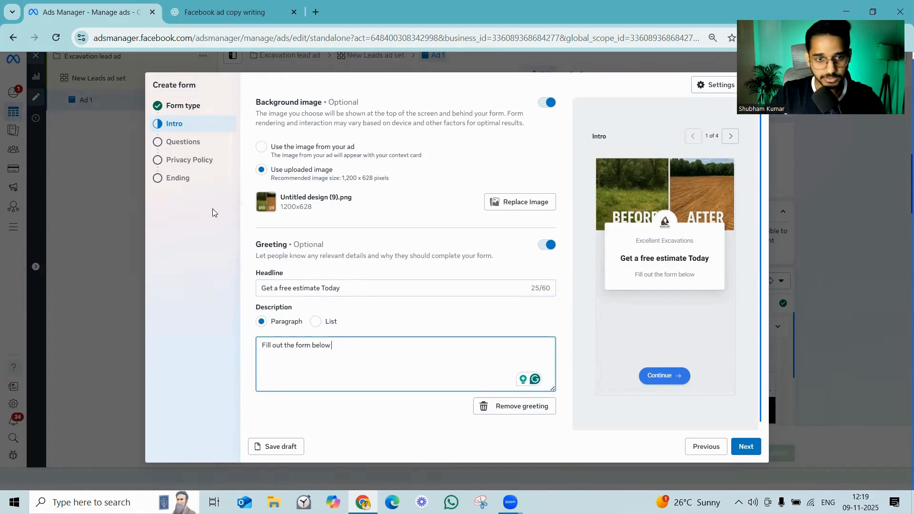
Step: Go to the form's questions and reorder the contact fields to full name, phone number, email
click(186, 143)
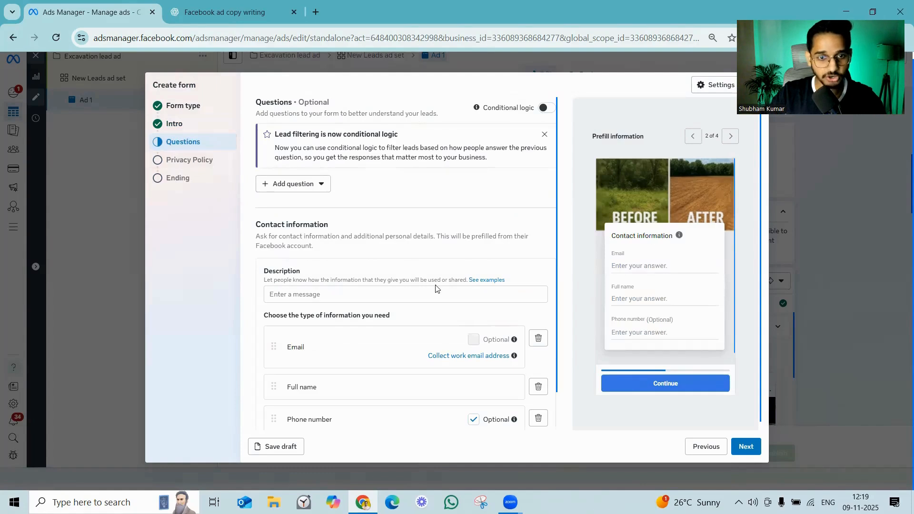
scroll(332, 306, down, 1)
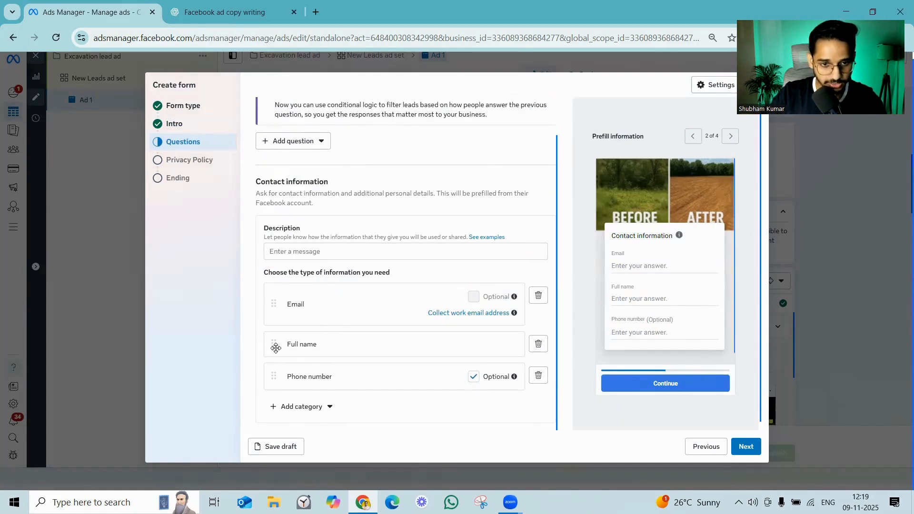
mouse_move(276, 348)
mouse_down()
mouse_move(276, 292)
mouse_move(287, 340)
mouse_up()
drag(292, 380, 299, 335)
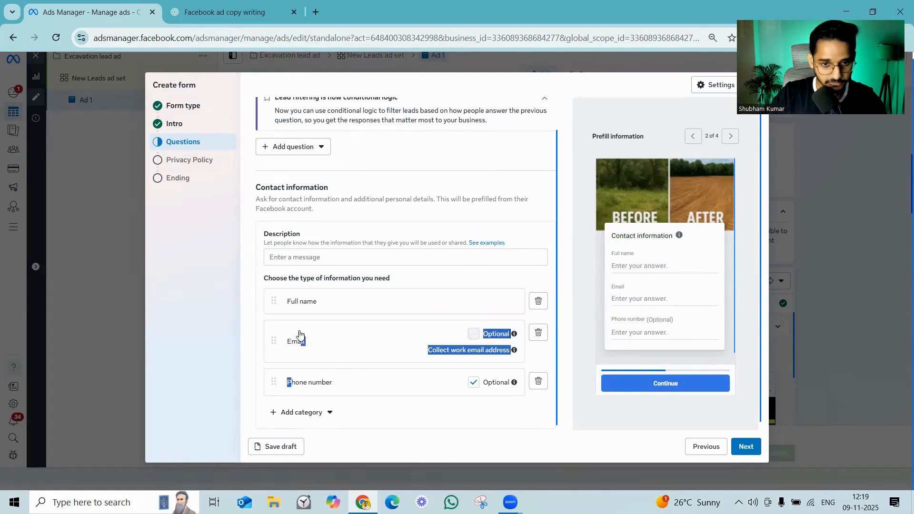
drag(273, 381, 274, 329)
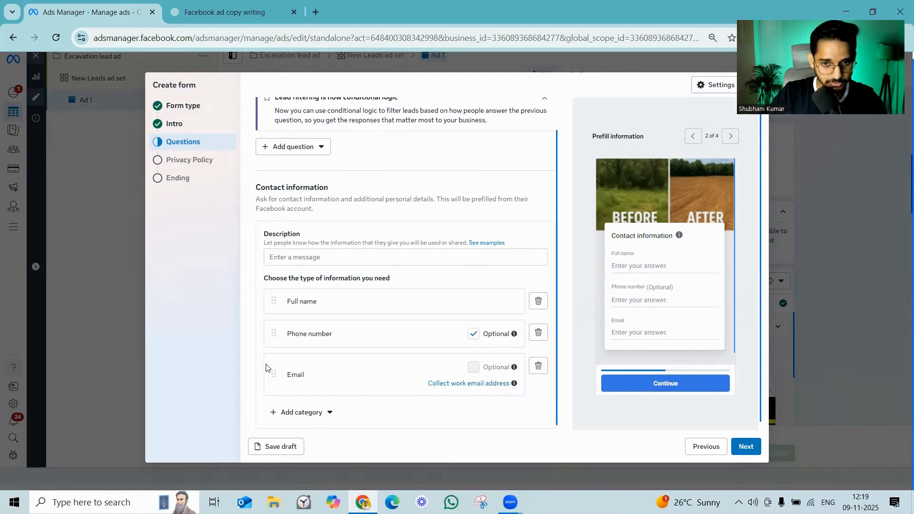
Step: Set the contact information description to "Enter your contact infor to get a free quote!"
click(325, 260)
text(E)
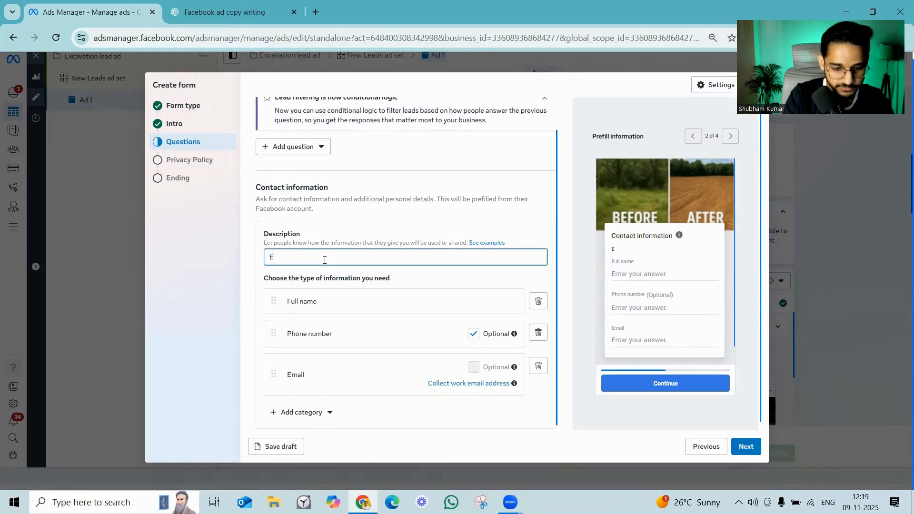
text(nter your c)
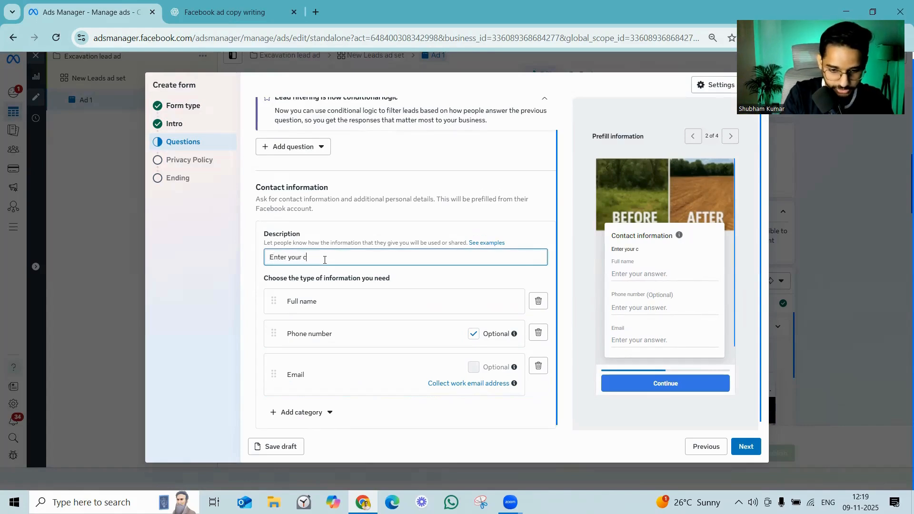
text(ontact infor to get a free quote)
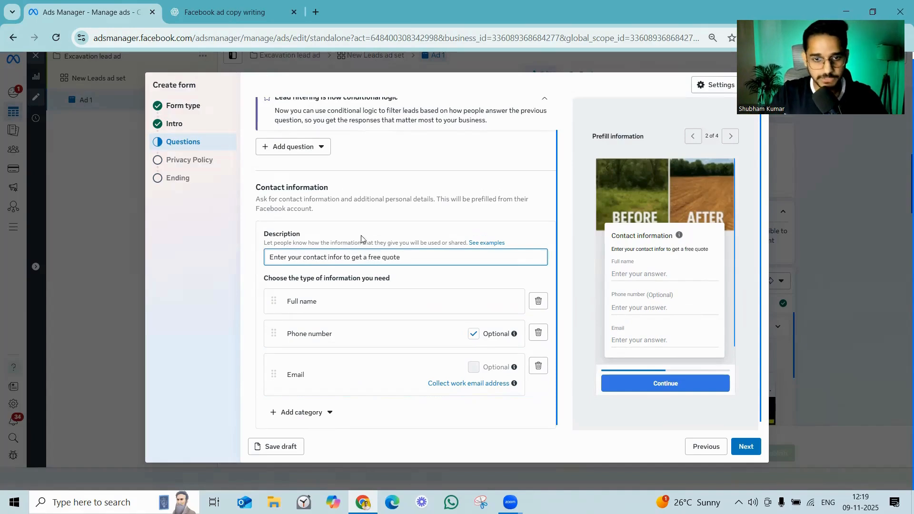
text(!)
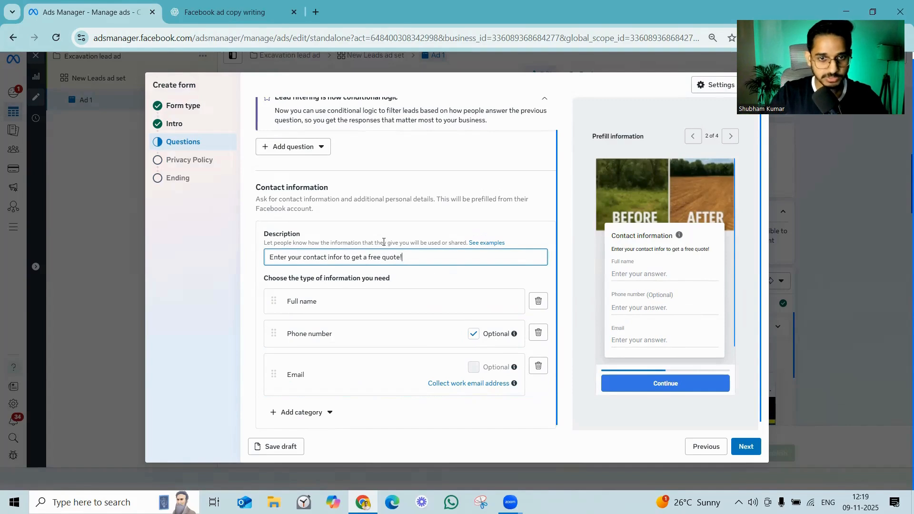
Step: Add a multiple choice question reading "What service are you lookng for?" to the form
scroll(384, 242, up, 1)
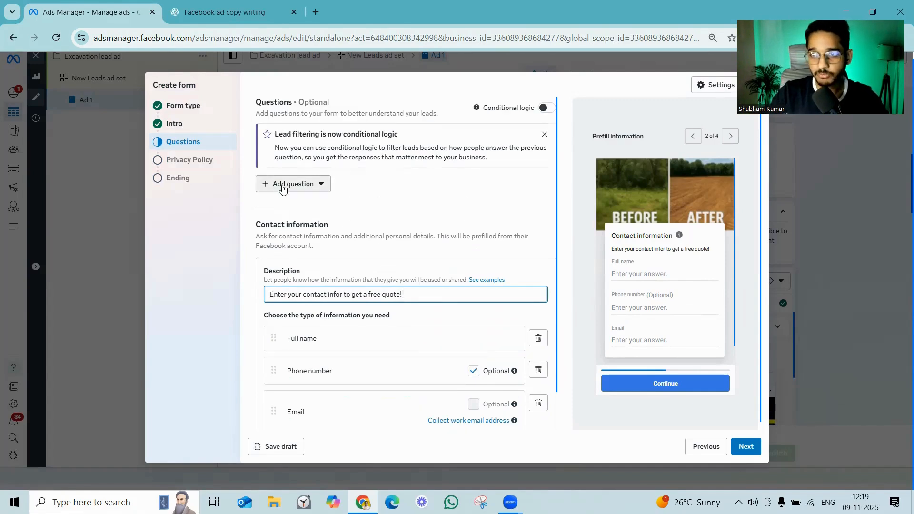
click(301, 192)
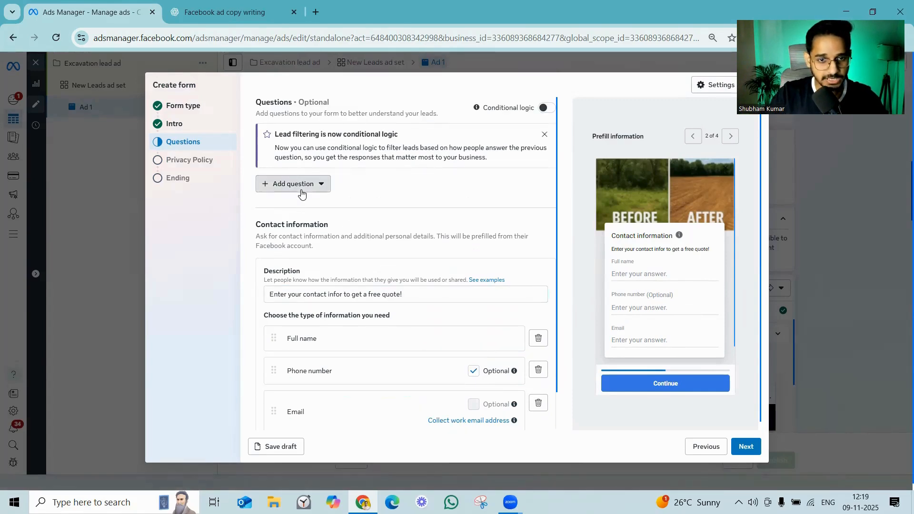
click(298, 212)
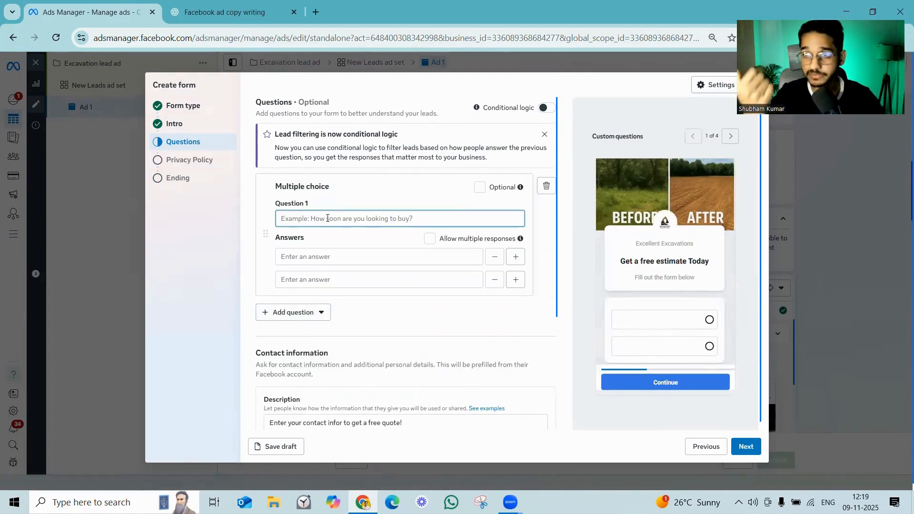
text(Waht)
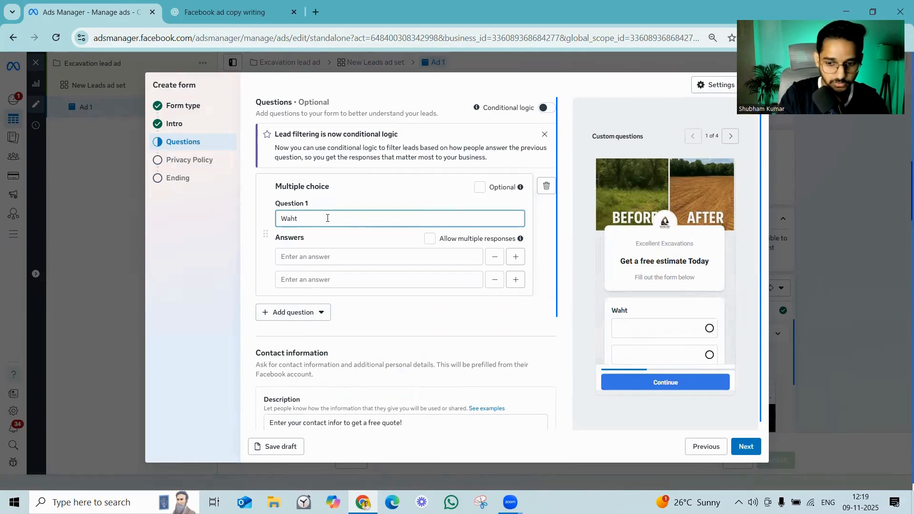
key(BackSpace)
key(BackSpace)
key(BackSpace)
text(hat)
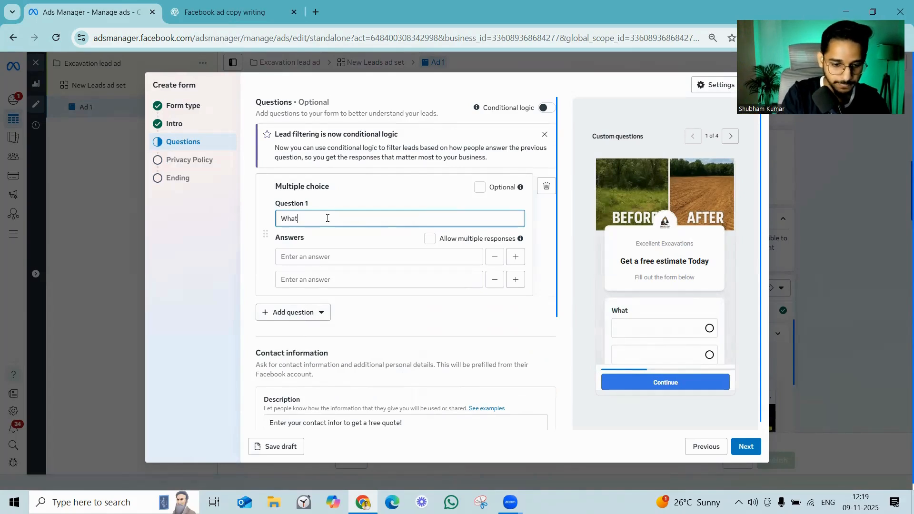
text( service are)
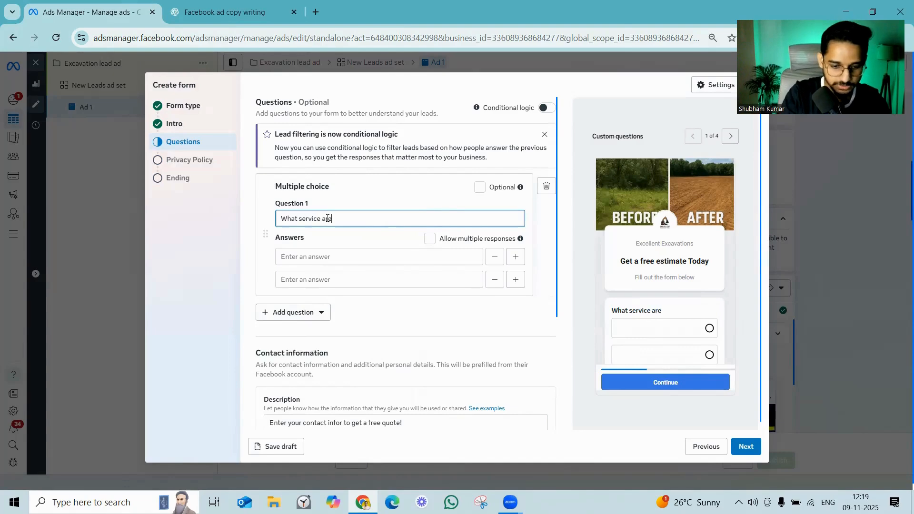
text( you lookn)
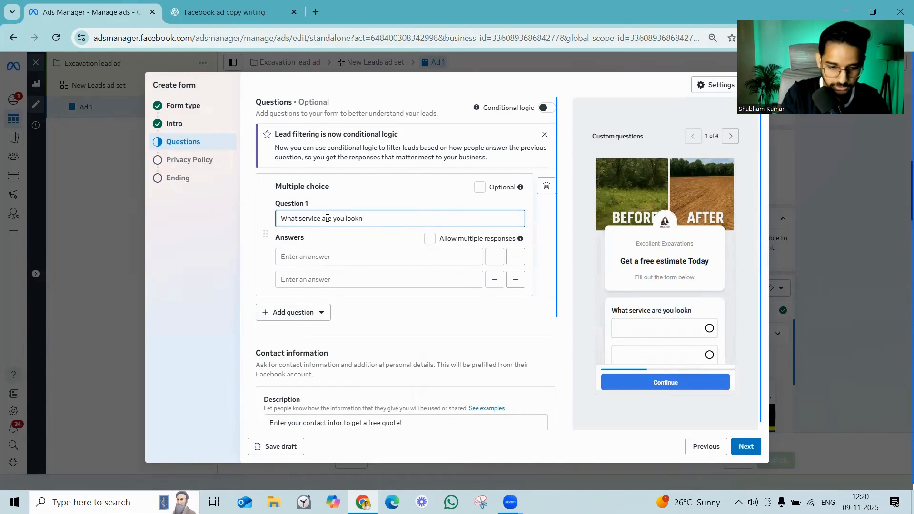
text(g for?)
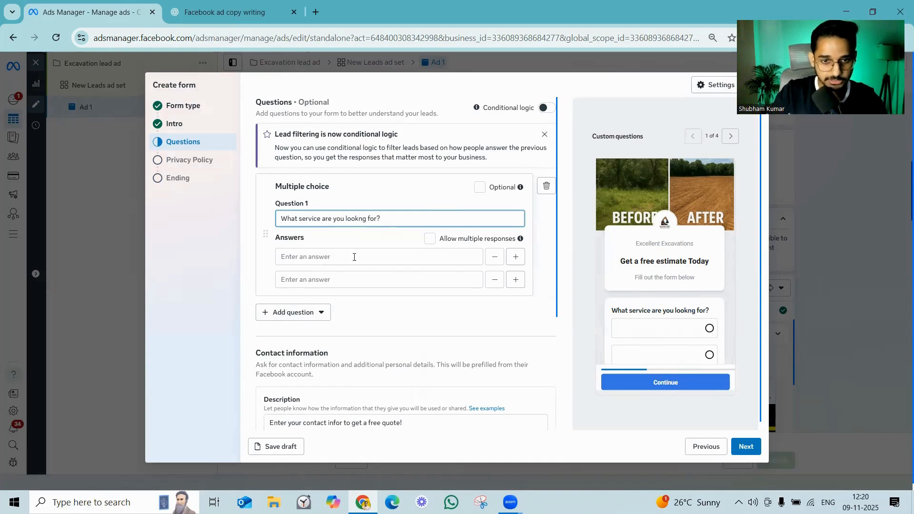
Step: Enter "Land clearing" and "Site prep" as the first two answers to the service question
click(323, 250)
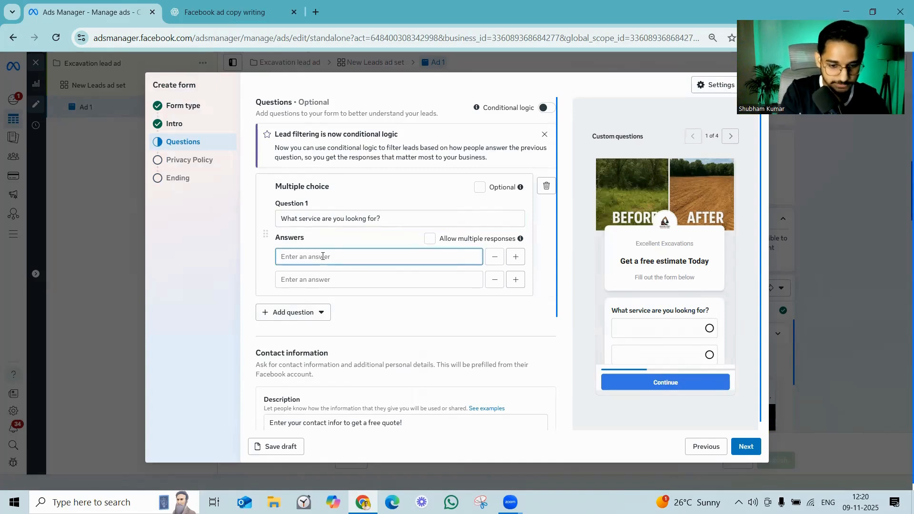
text(Land clearing)
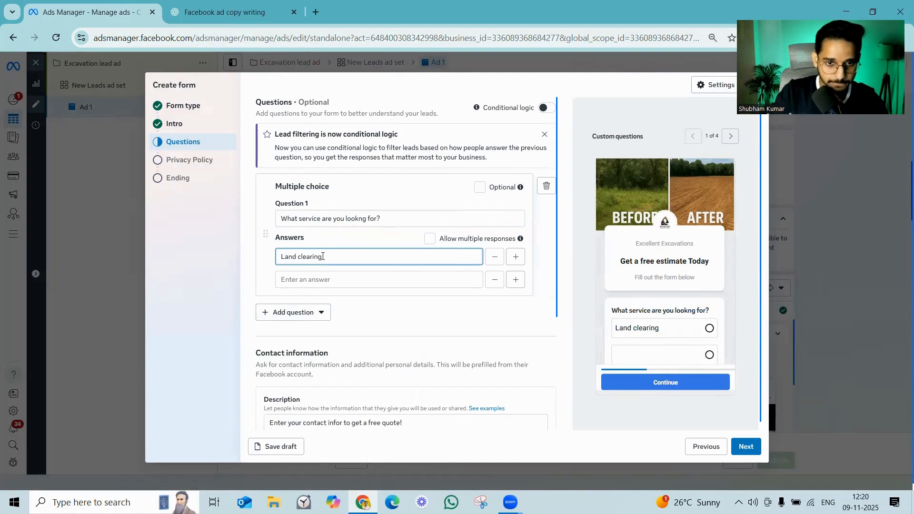
click(305, 278)
text(Ste)
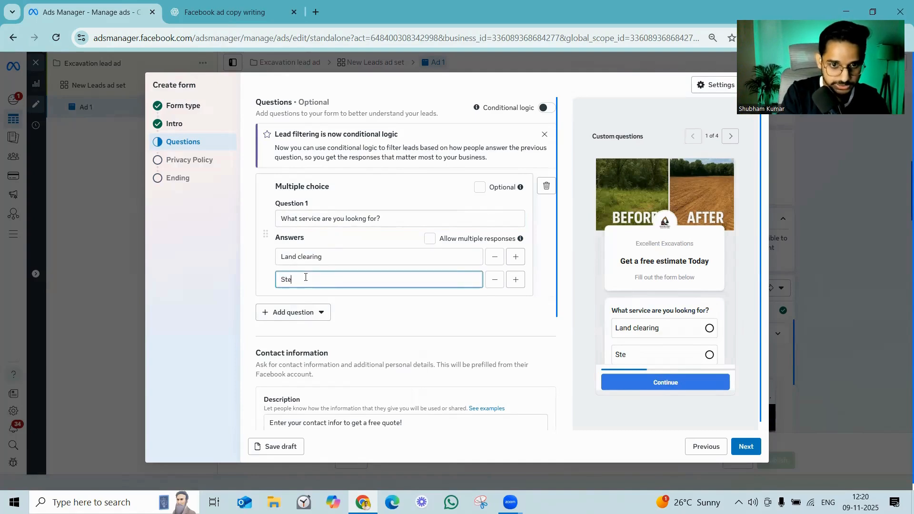
key(BackSpace)
key(BackSpace)
text(ite )
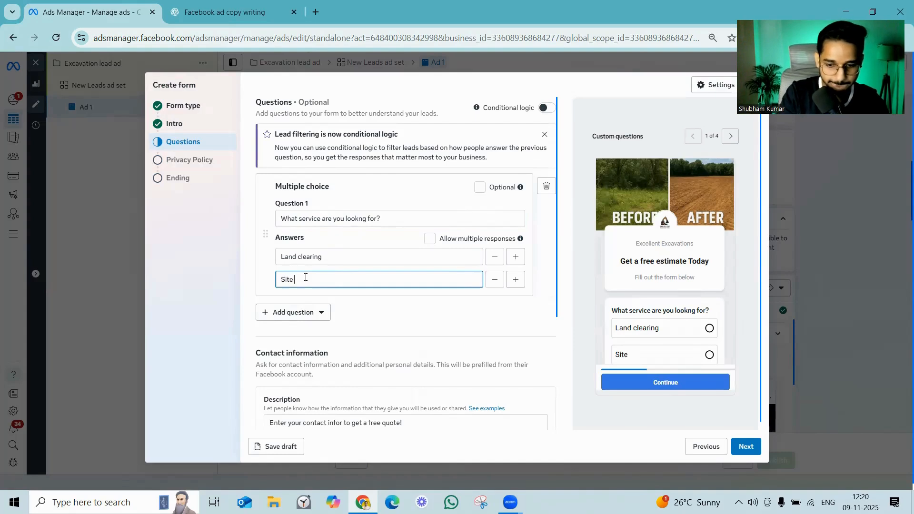
text(prep)
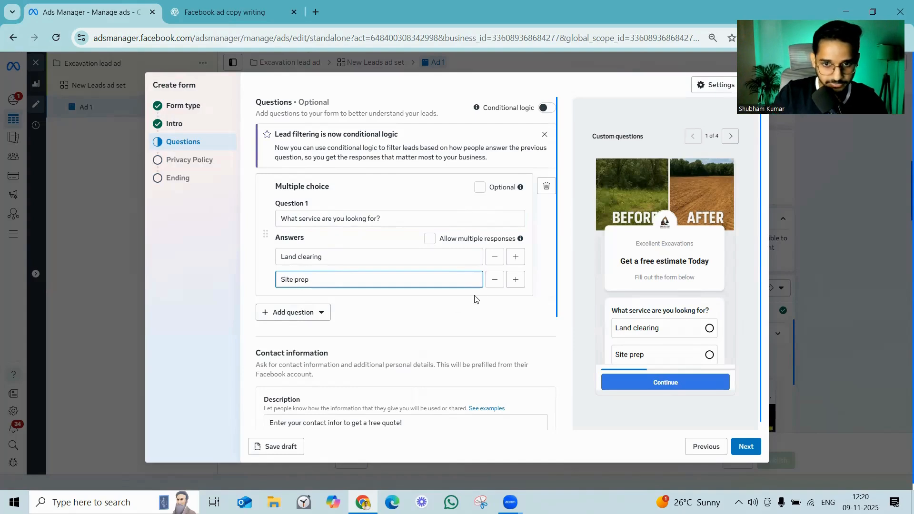
Step: Add "Forest Mulching" and "Grading" as the third and fourth answers to the service question
click(516, 281)
click(374, 301)
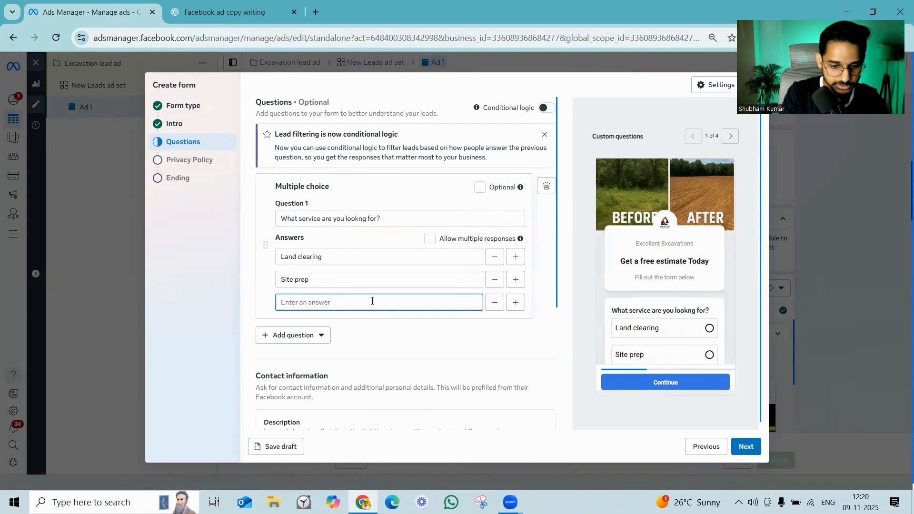
text(Forest )
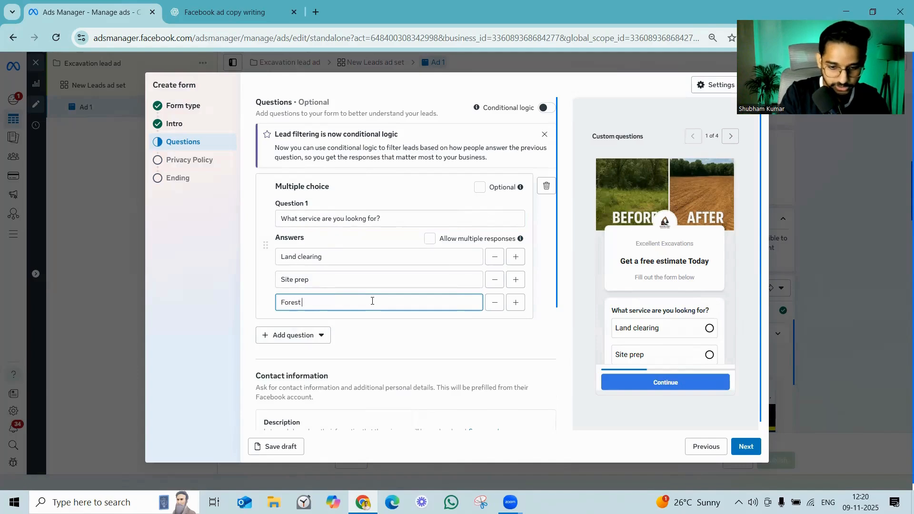
text(Mulching)
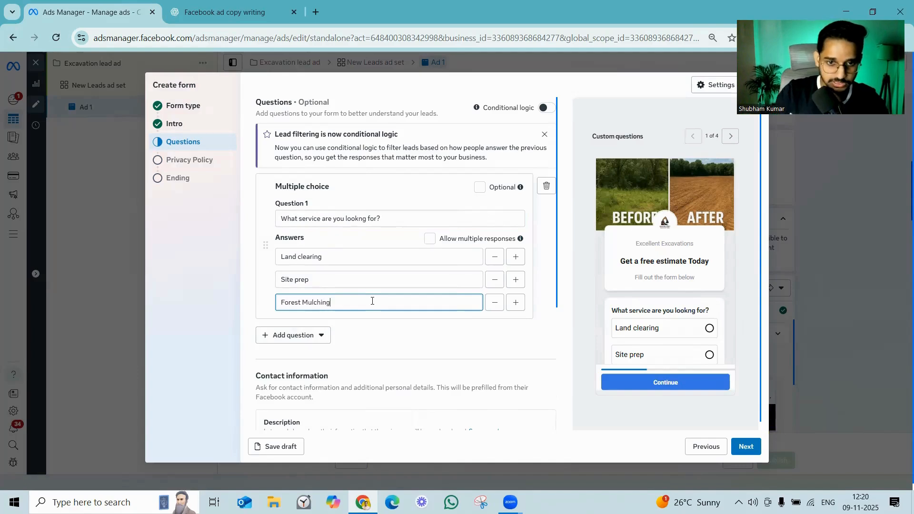
click(515, 302)
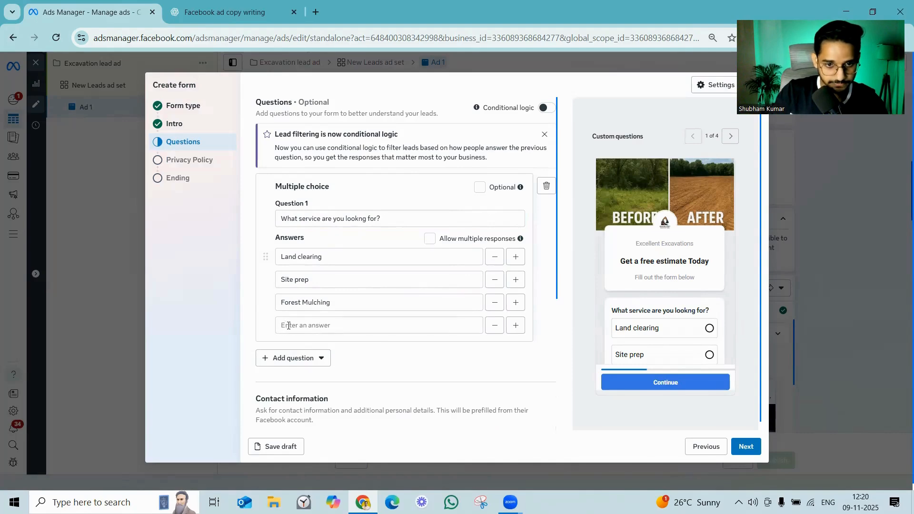
click(292, 326)
text(Grad)
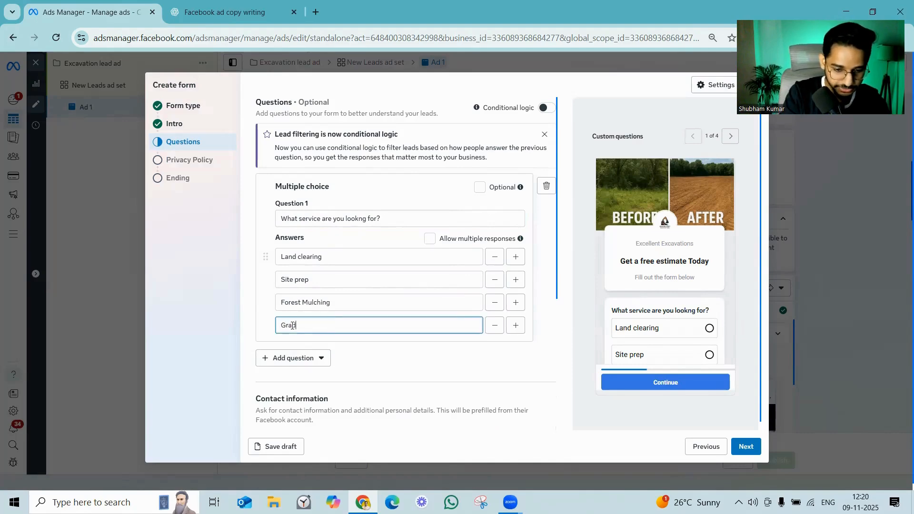
text(ing)
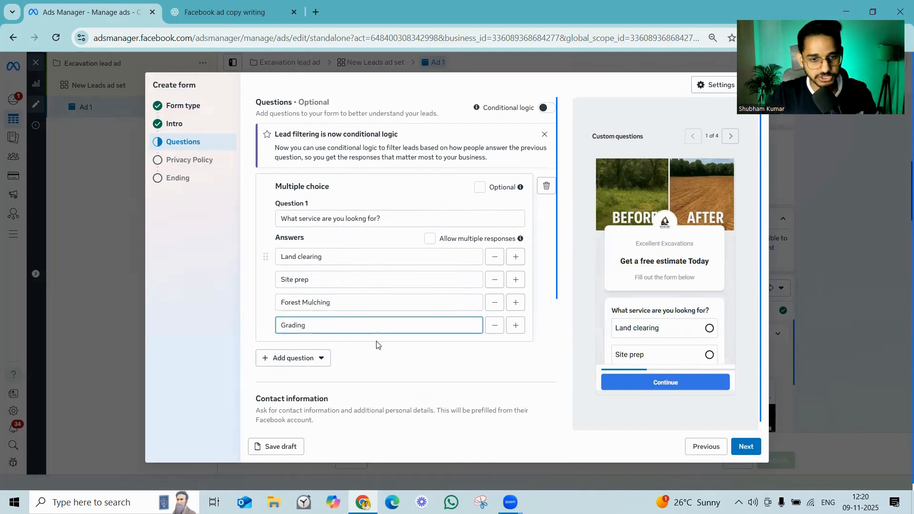
Step: Add a second multiple choice question reading "How soon are you lookng to get the job done?" to the form
scroll(376, 344, down, 1)
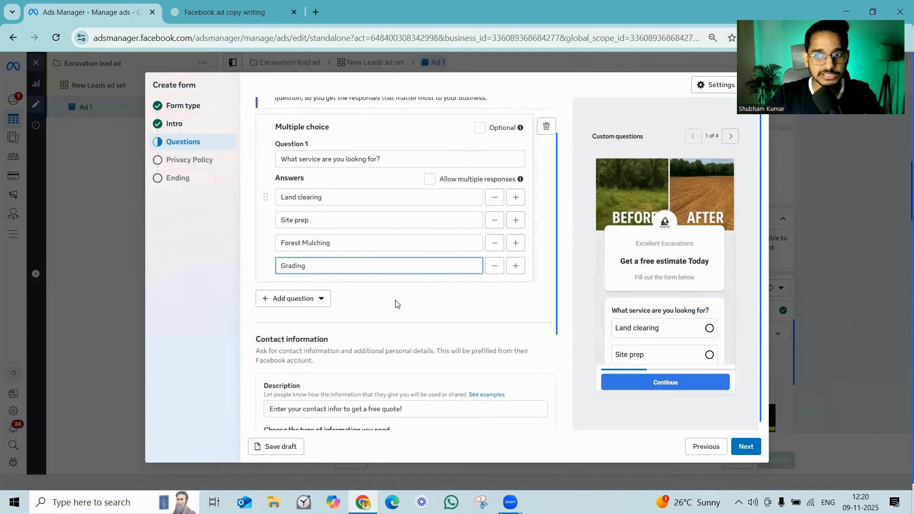
click(332, 302)
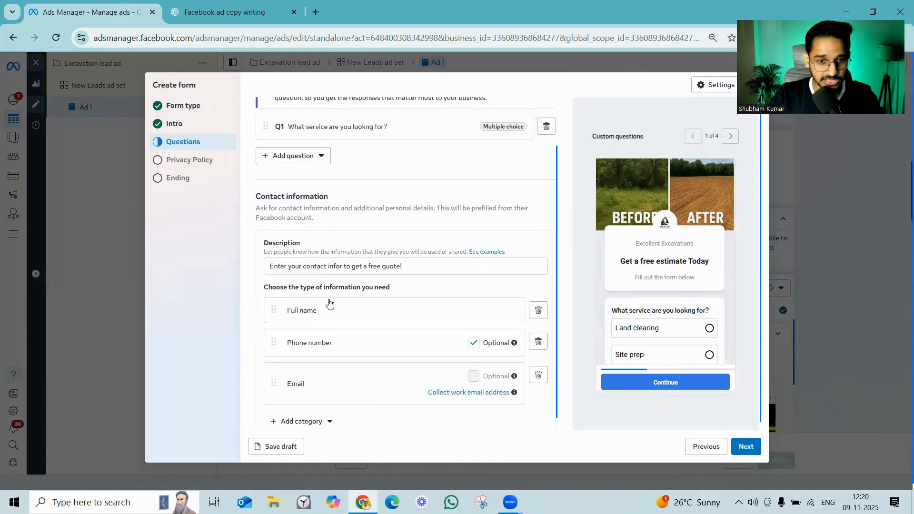
click(309, 160)
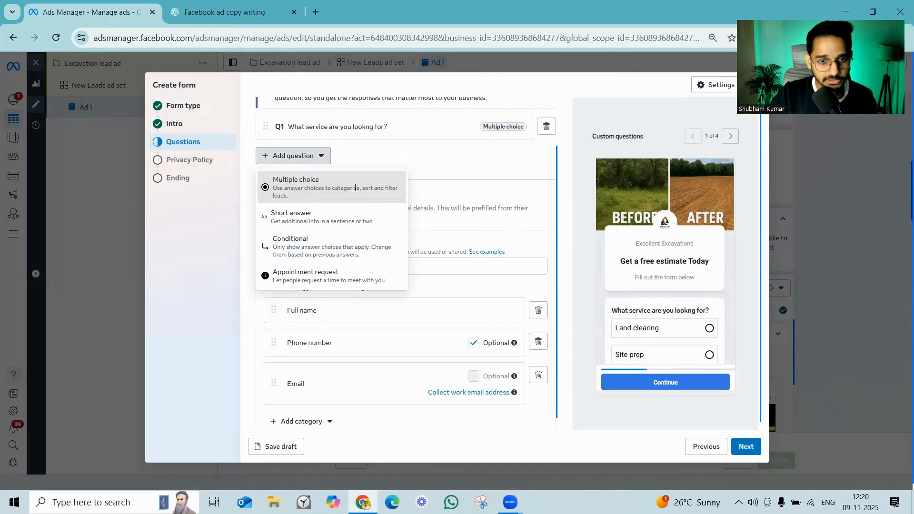
click(326, 188)
text(HOw)
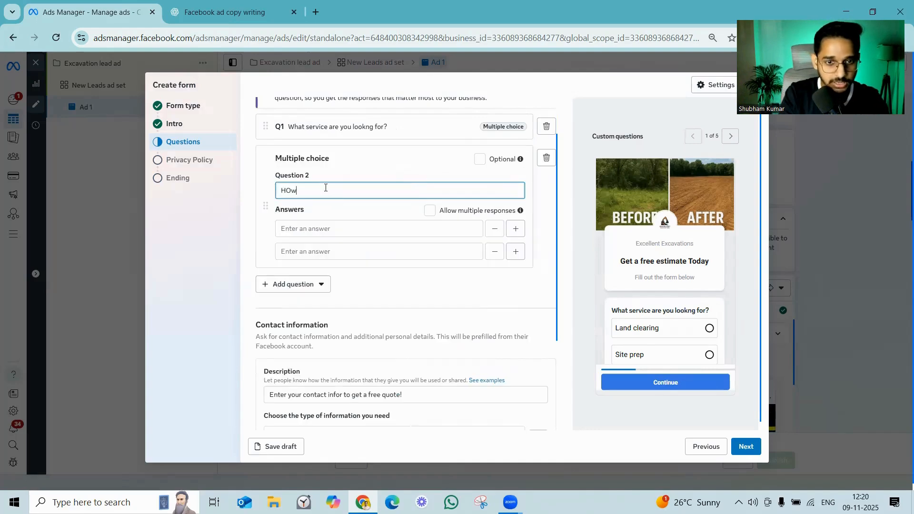
text( soon are)
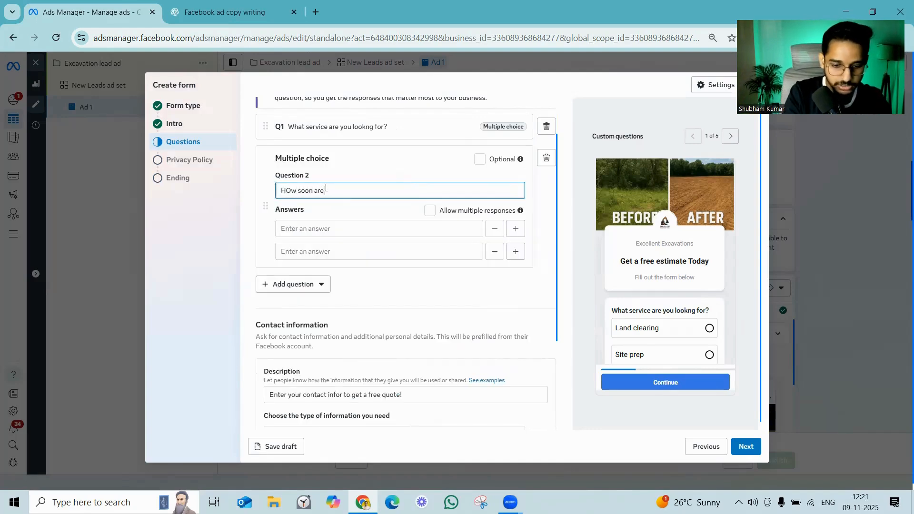
text( you lookng)
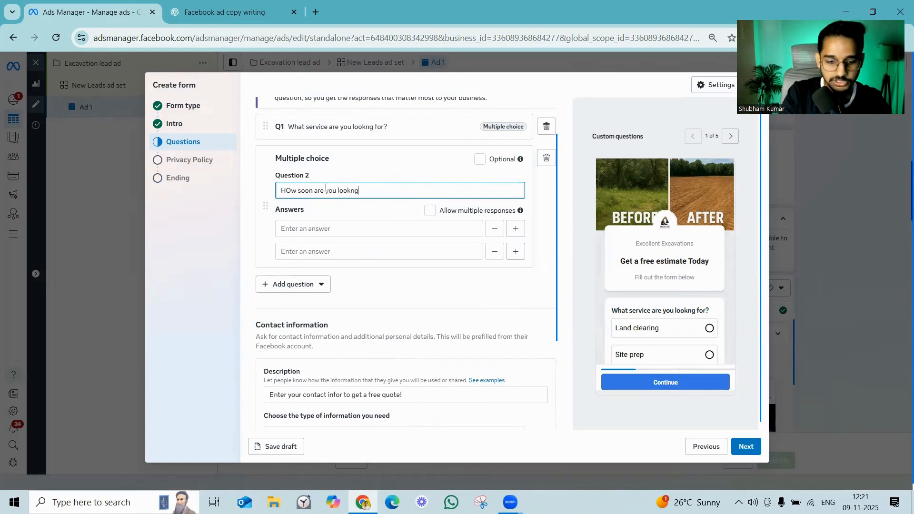
text( to get the jo)
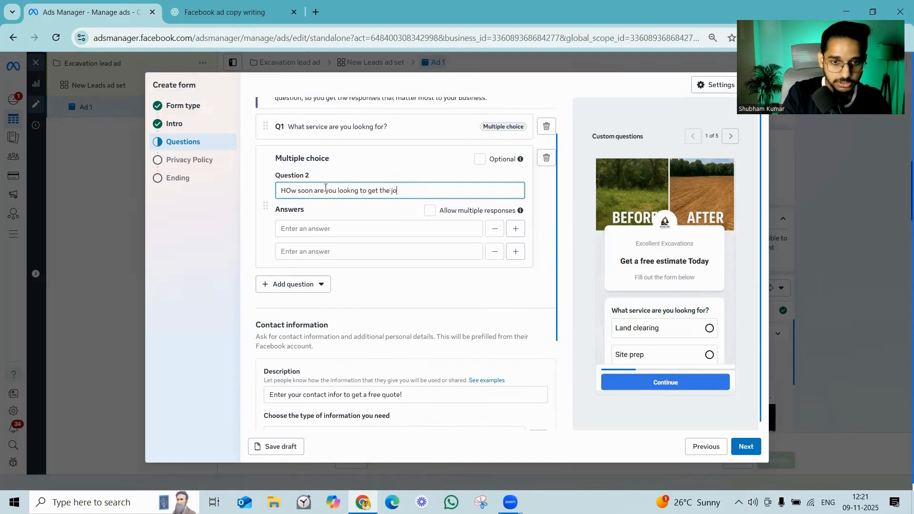
text(b done?)
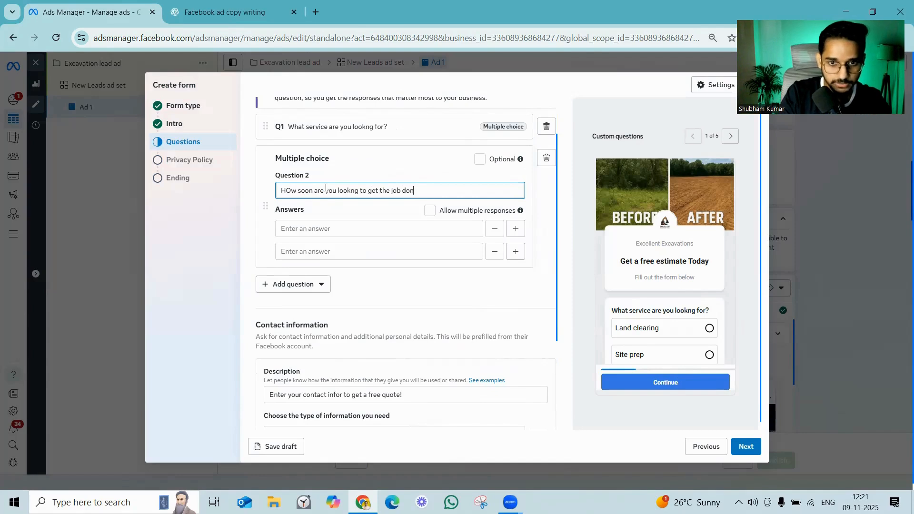
click(292, 187)
key(BackSpace)
text(o)
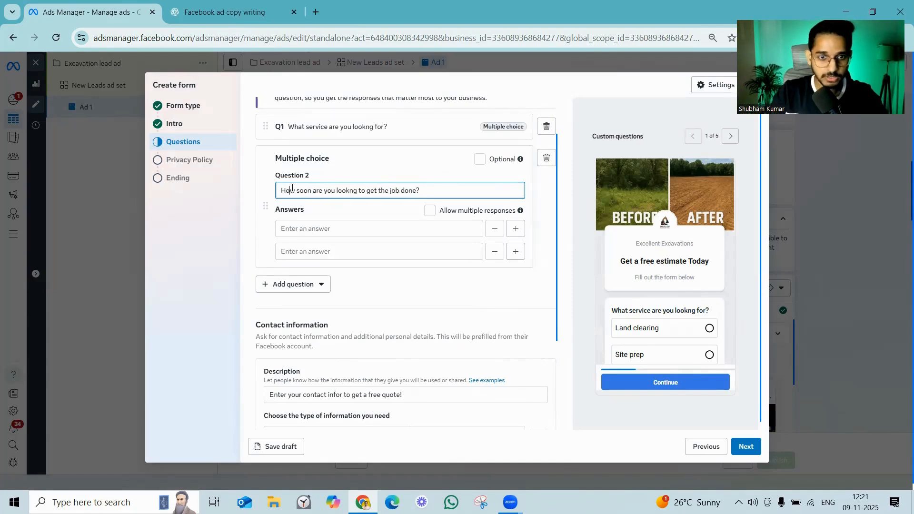
Step: Enter "ASAP" and "Within 2 weeks" as the first two answers to the job timing question
click(314, 228)
text(ASAP)
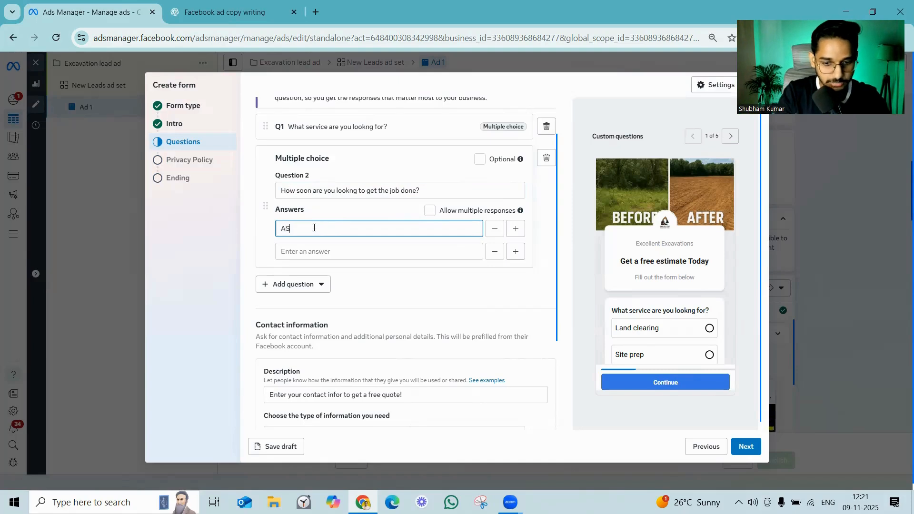
click(316, 248)
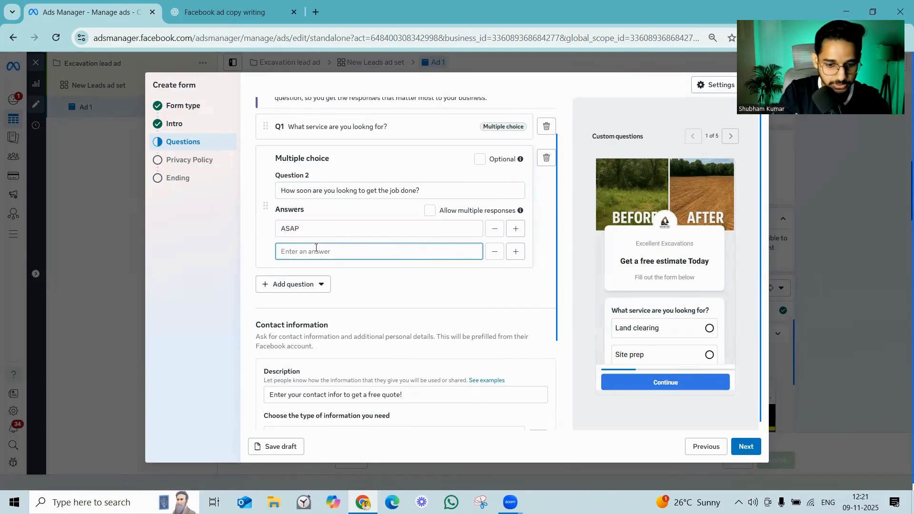
text(Withng)
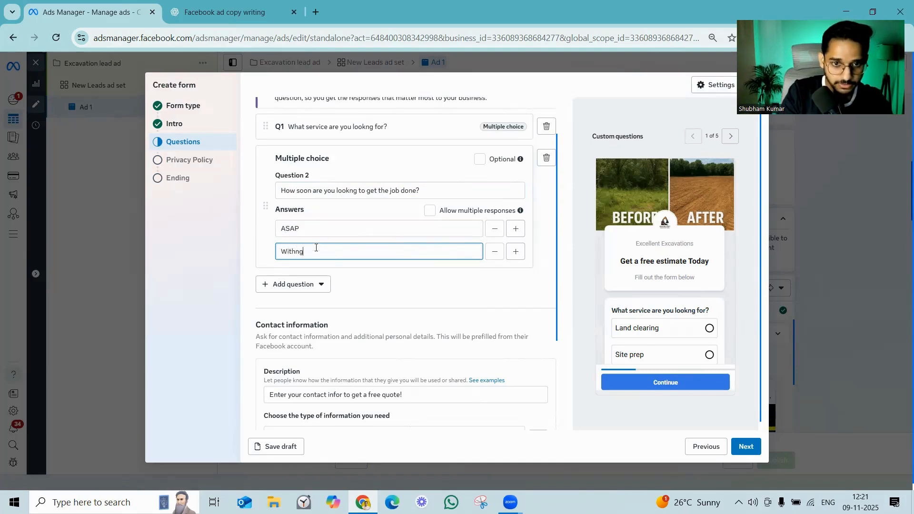
key(BackSpace)
key(BackSpace)
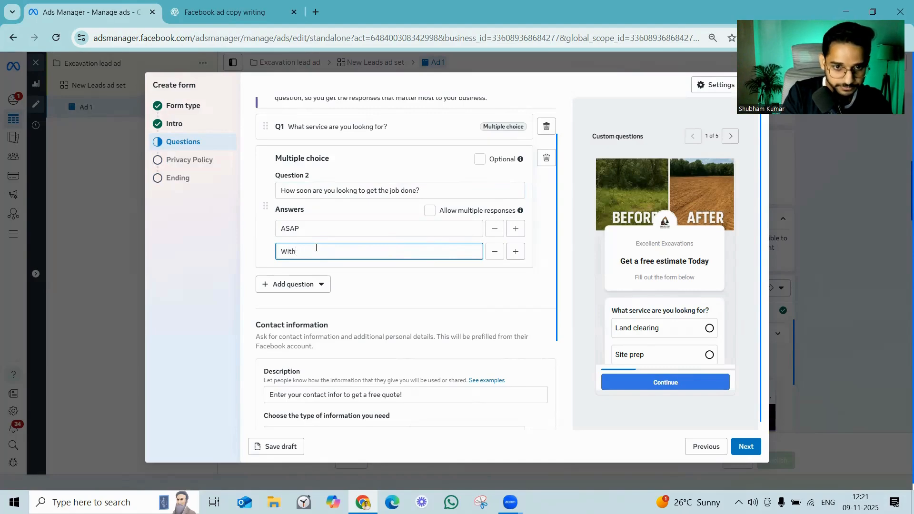
text(in)
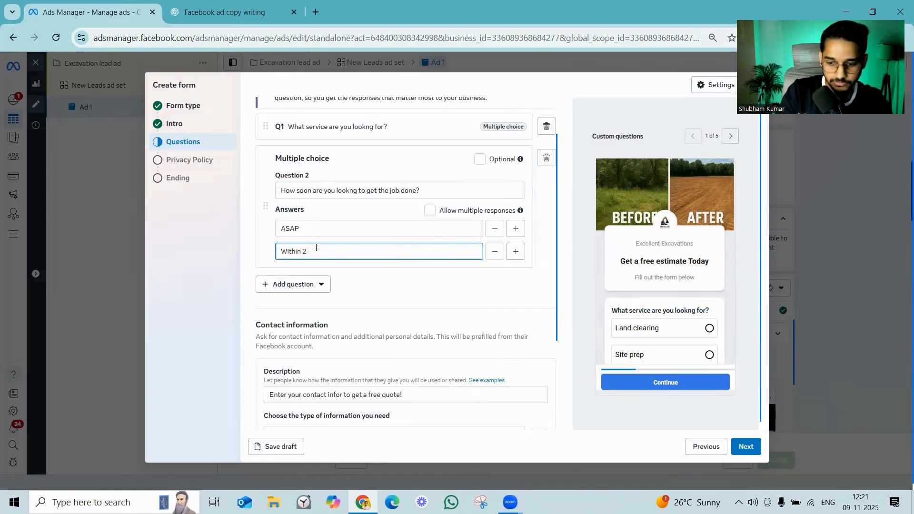
text( 2 weeks)
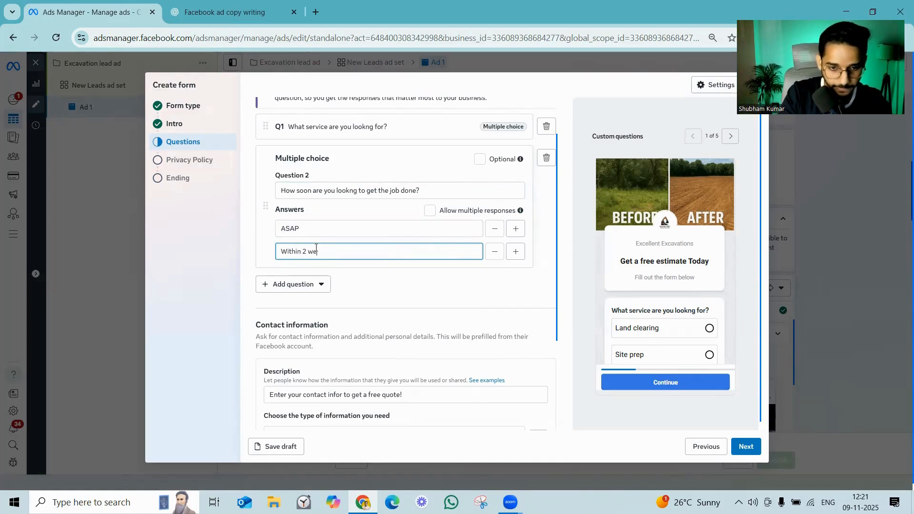
Step: Add "After in weeks" and "Next Month" as the third and fourth answers to the job timing question
click(515, 257)
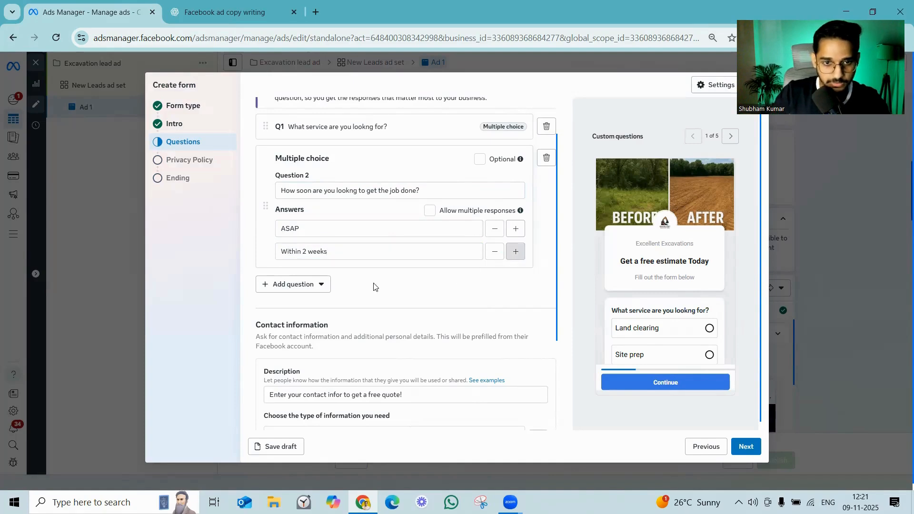
text(After )
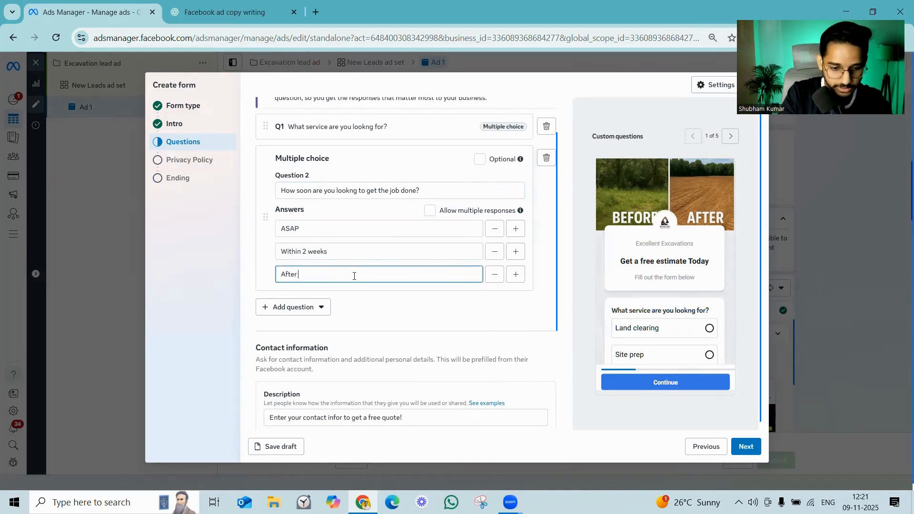
text(n2 weeks)
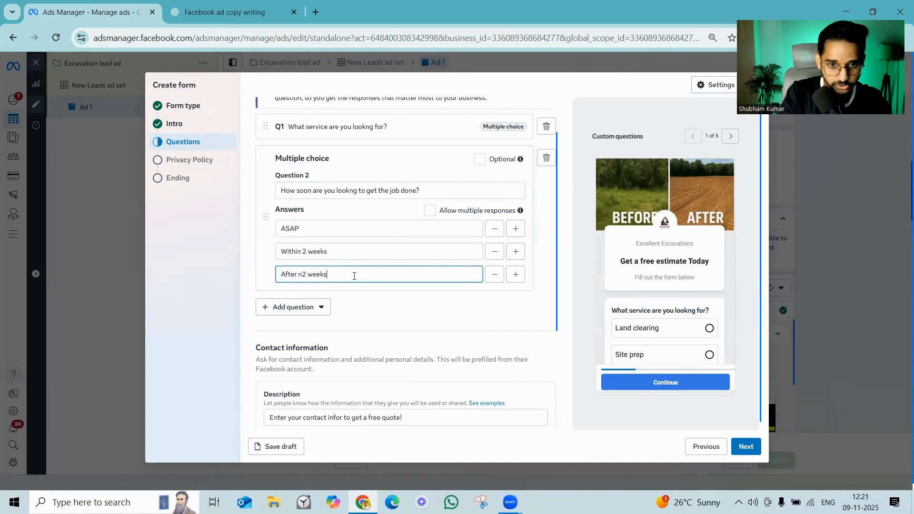
click(515, 274)
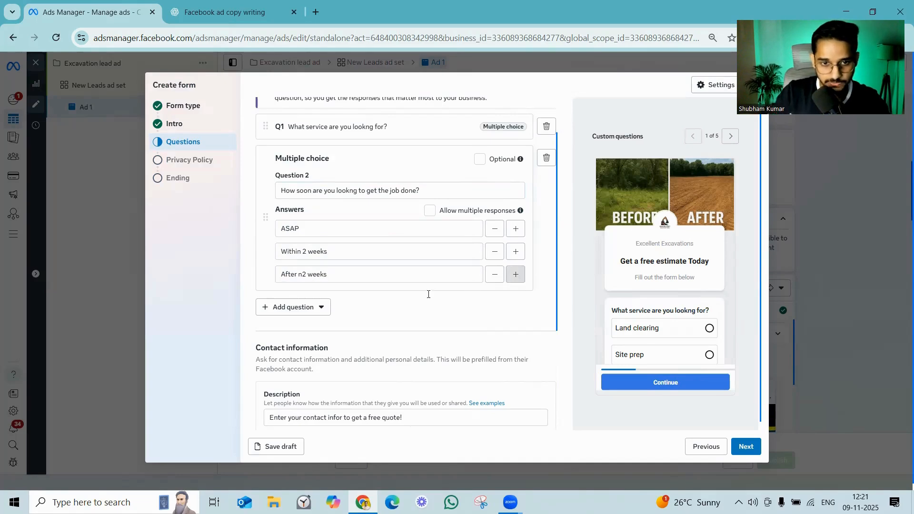
text(Next)
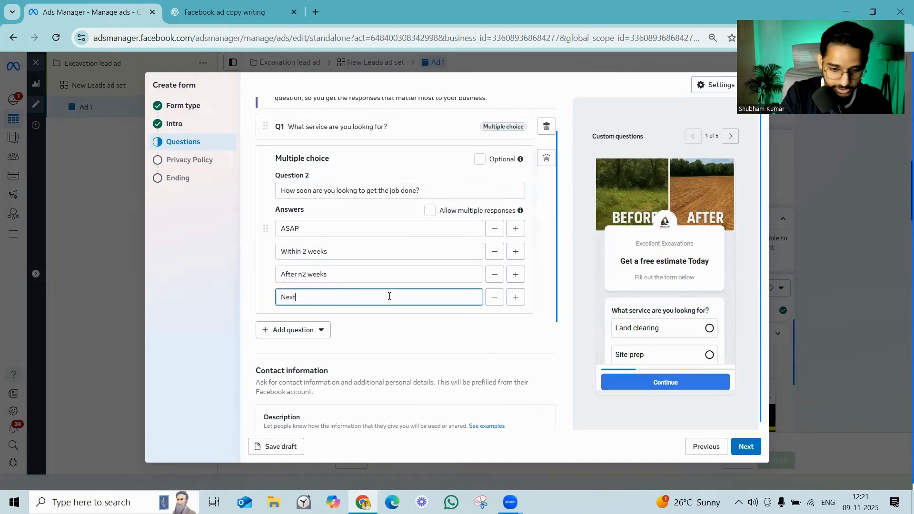
text( Month)
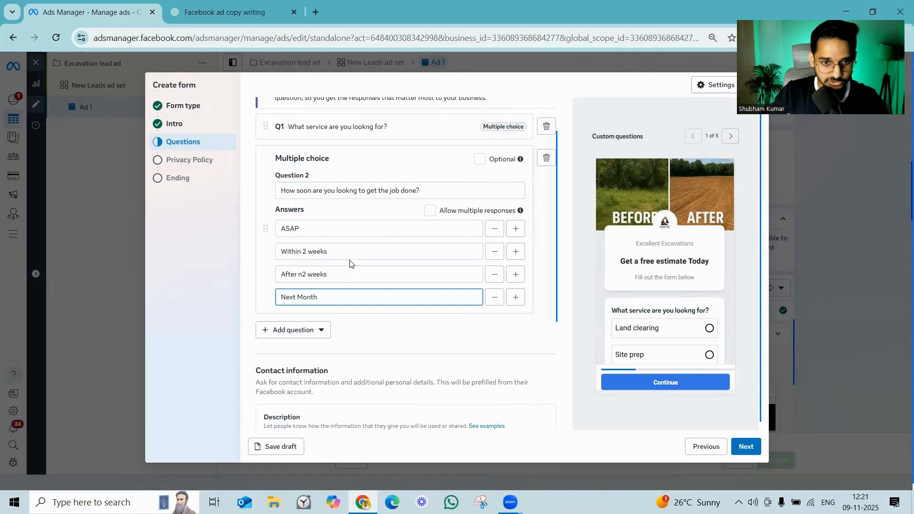
click(302, 276)
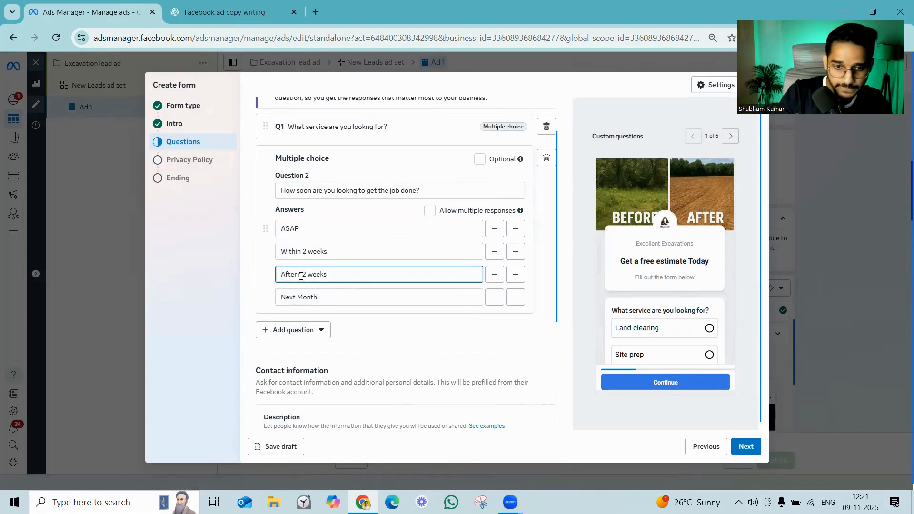
key(BackSpace)
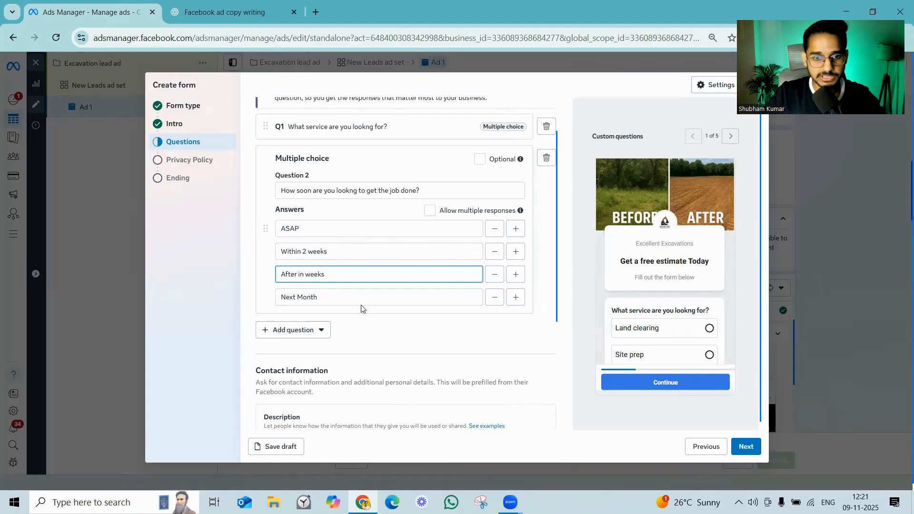
Step: Add a Zip code contact field below the email field in the form's contact information
scroll(377, 254, down, 2)
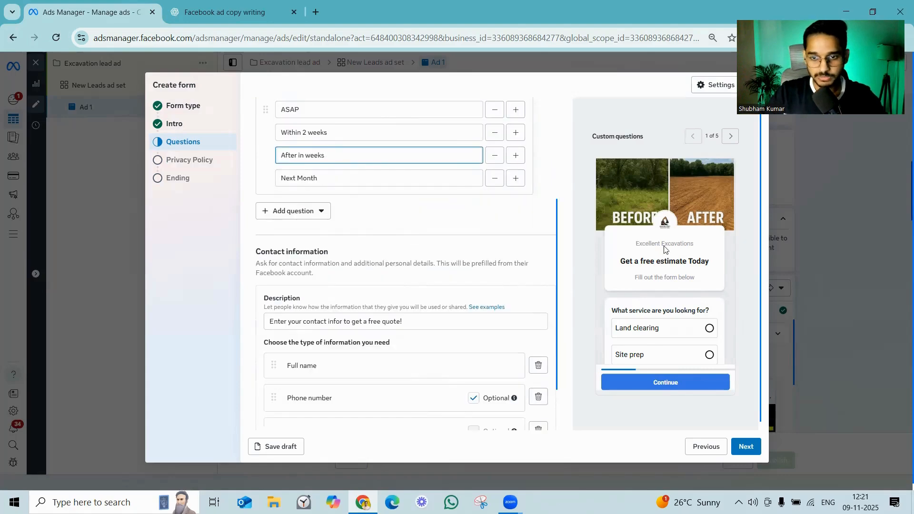
scroll(324, 248, down, 1)
scroll(329, 290, down, 1)
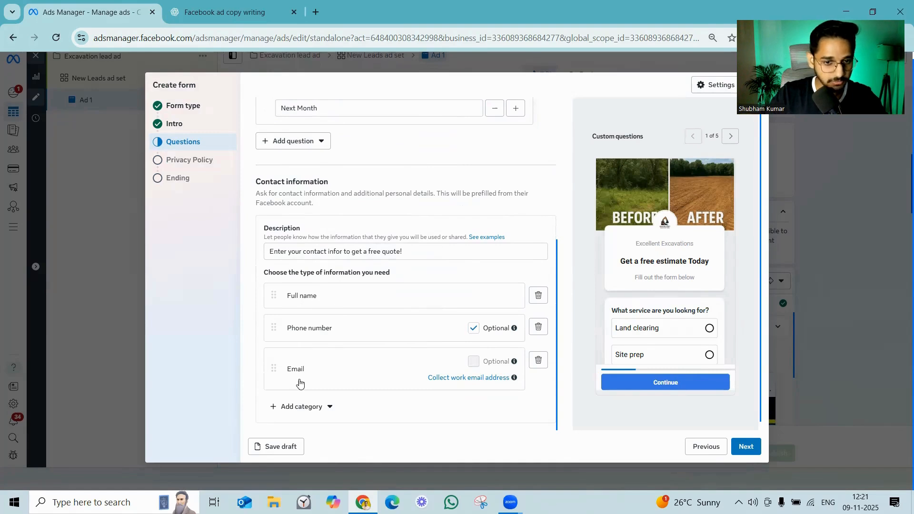
click(308, 411)
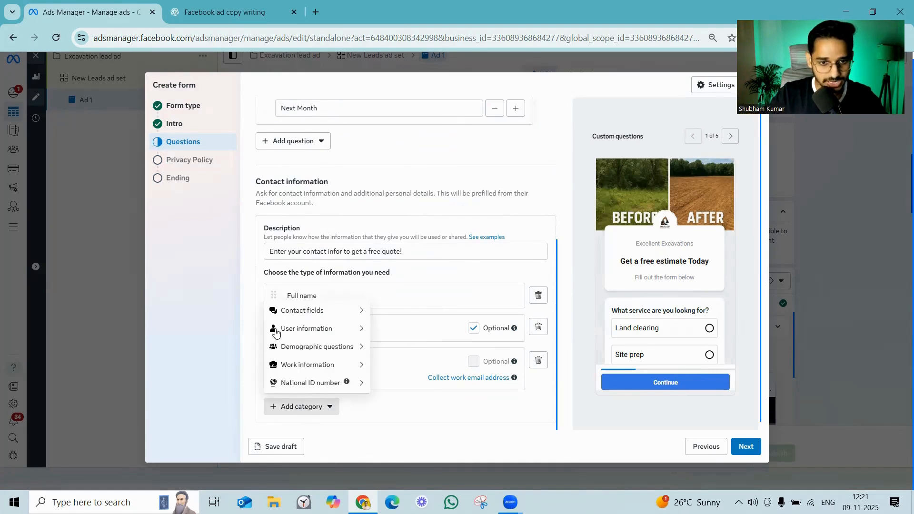
click(310, 311)
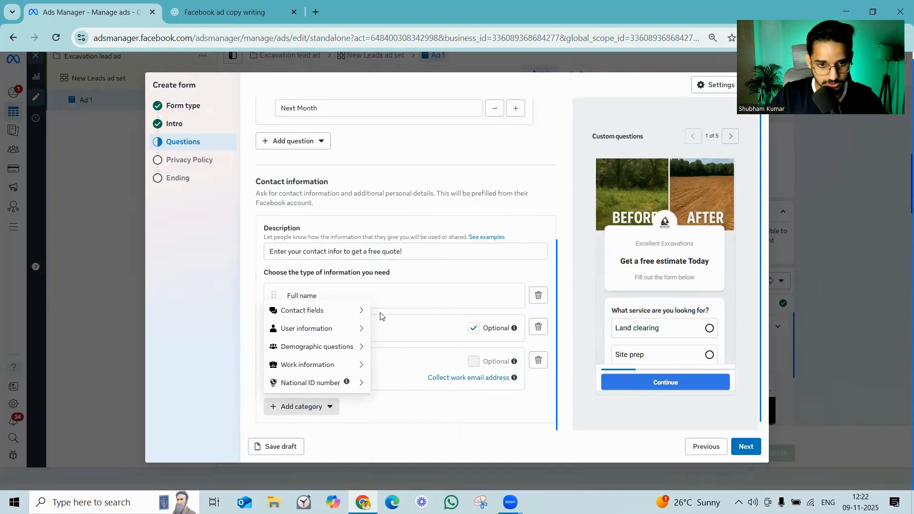
mouse_move(318, 309)
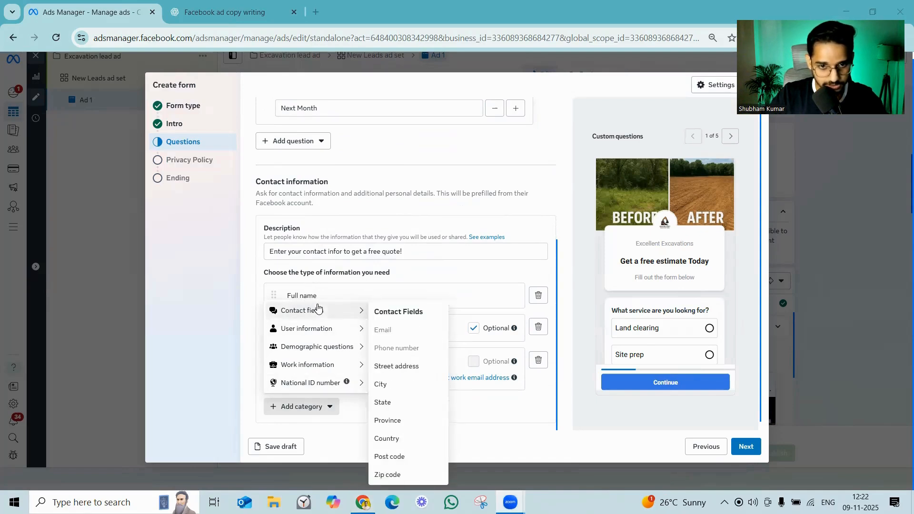
click(390, 474)
scroll(377, 343, down, 2)
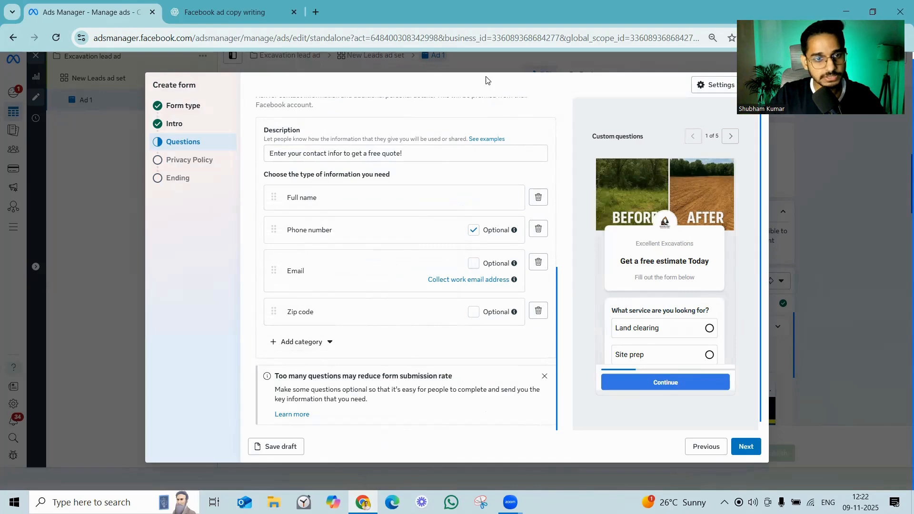
Step: Review the form's questions, then open the Privacy Policy section and select its empty link field
scroll(424, 245, up, 5)
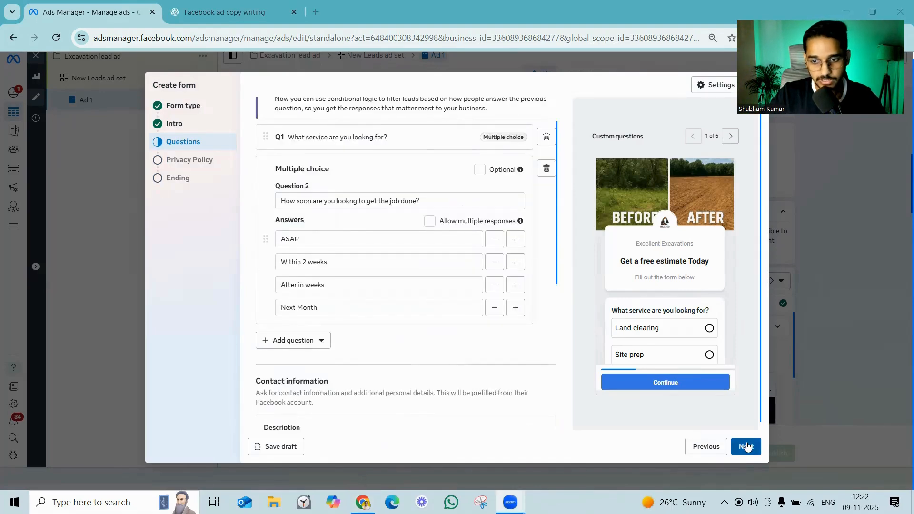
click(196, 161)
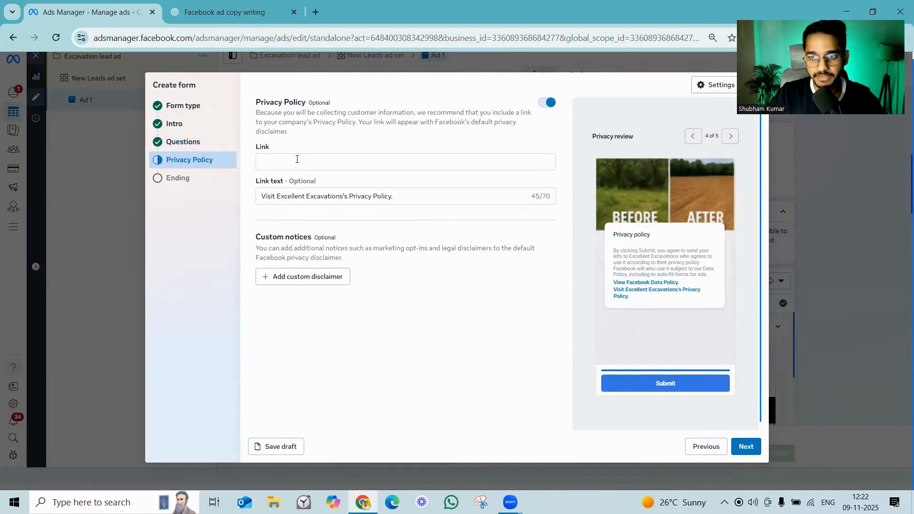
click(314, 161)
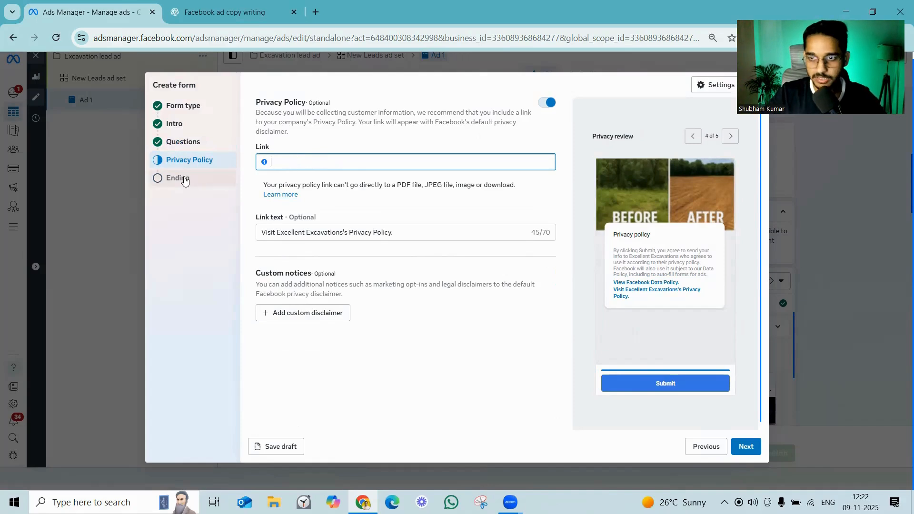
Step: In the form's Ending section, replace the description with "We'' contcat you shortly foryour free estimate."
click(163, 181)
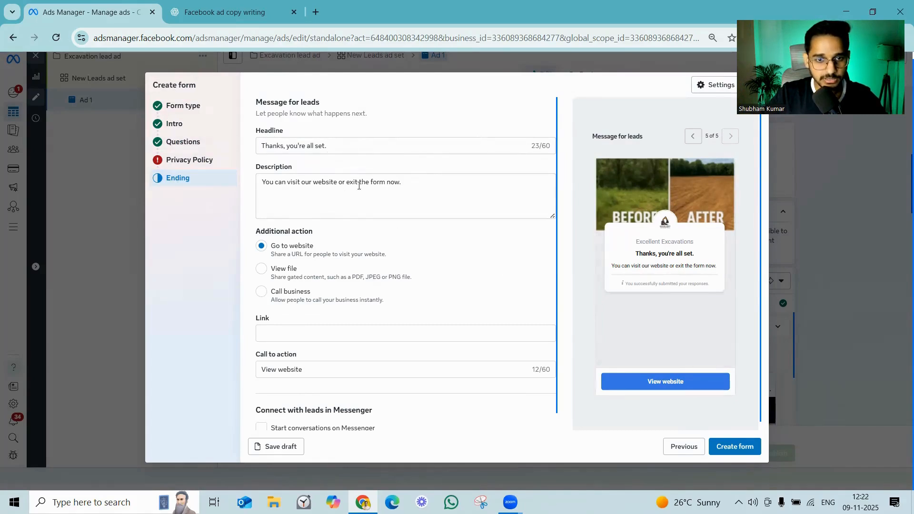
drag(403, 182, 256, 180)
text(We)
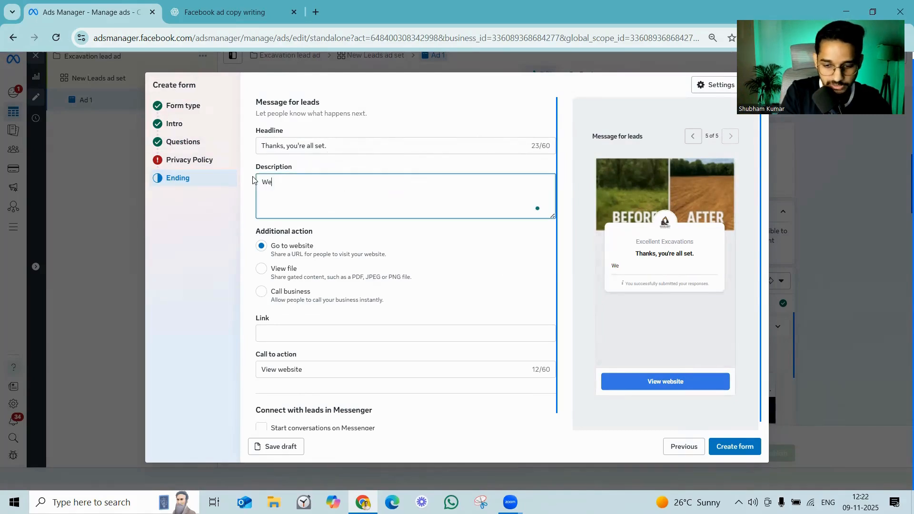
text('' con)
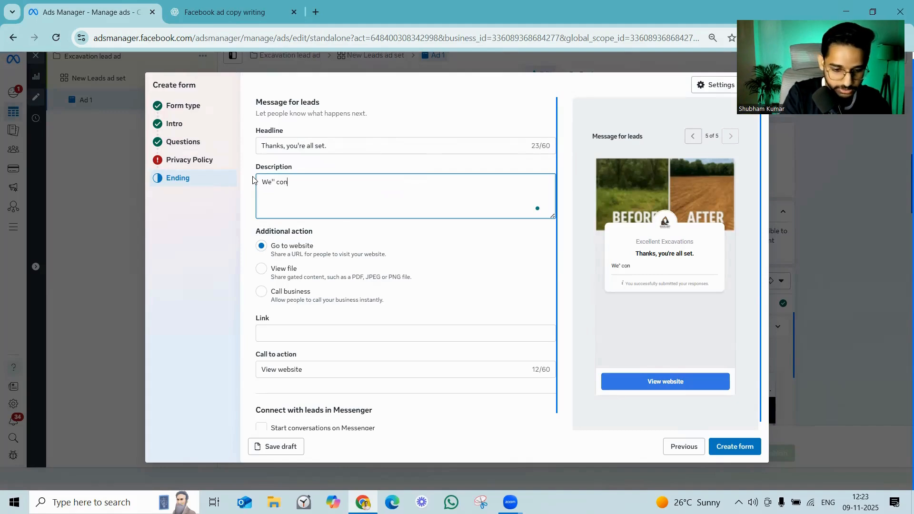
text(tcat you shor)
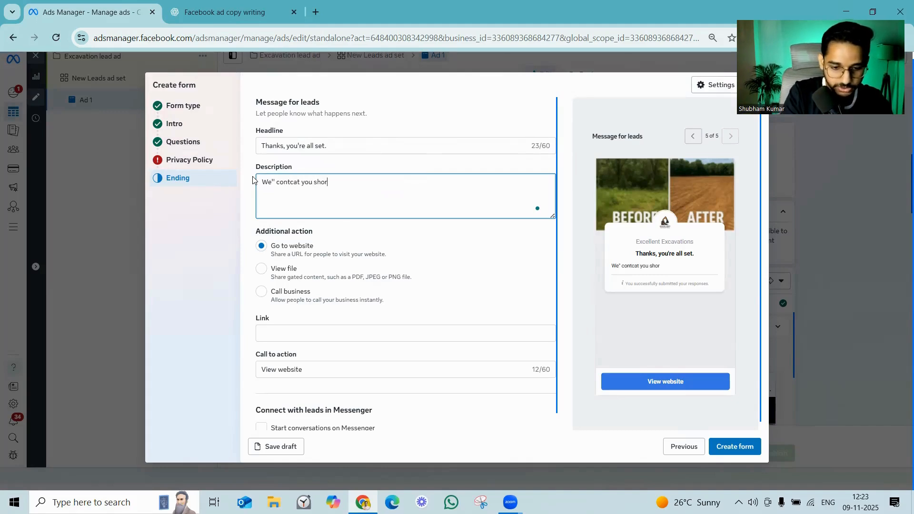
text(tly for)
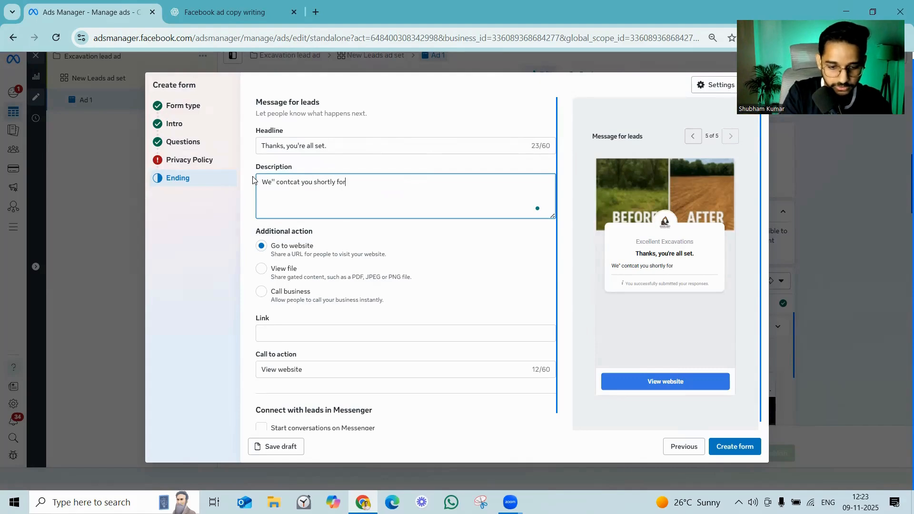
text(your free estimate.)
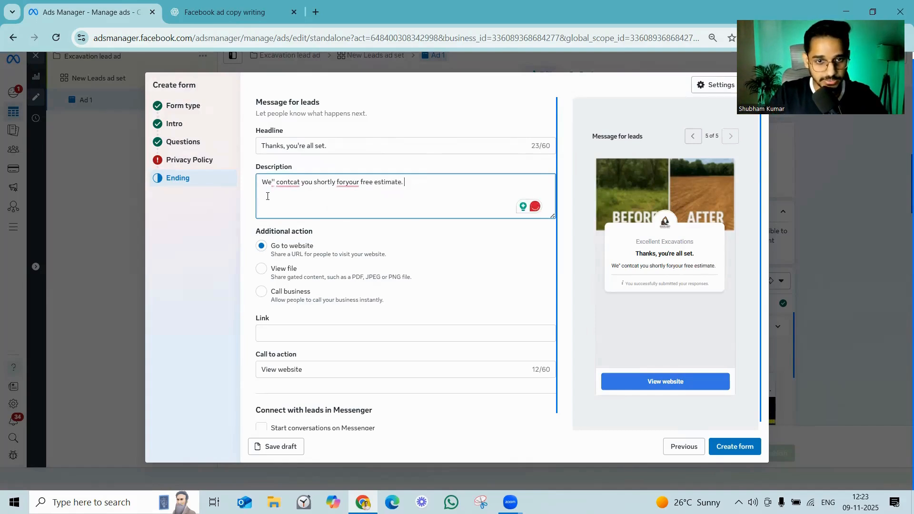
Step: Correct the typos in the ending description so it reads "We'll contact you shortly for your free estimate."
click(288, 182)
click(290, 209)
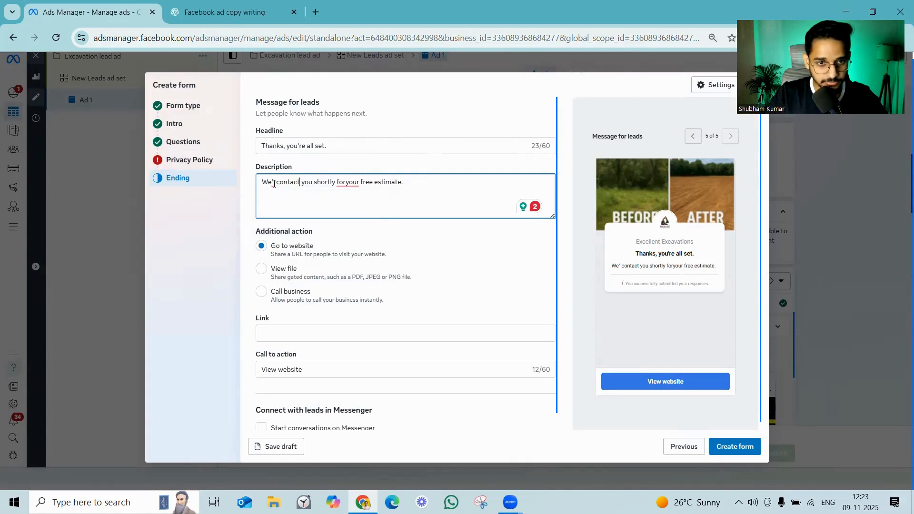
click(273, 183)
text(ll)
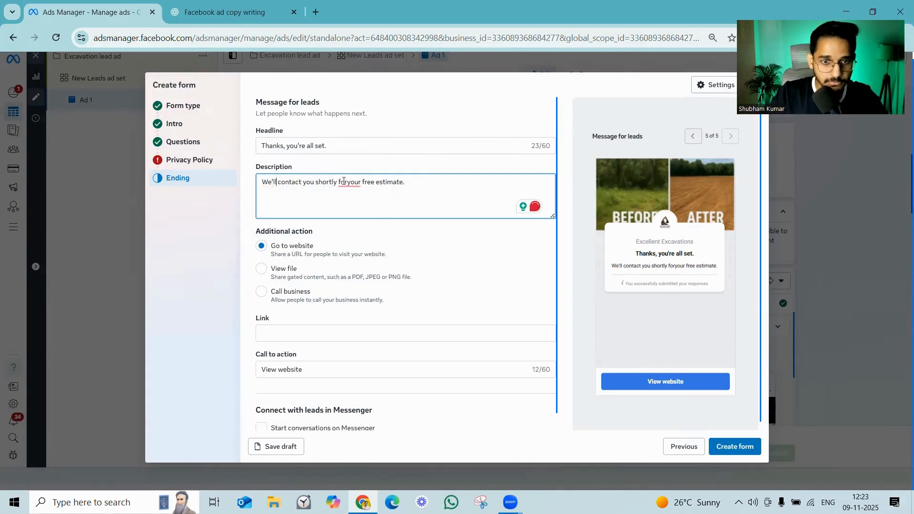
mouse_move(348, 184)
click(353, 210)
click(428, 179)
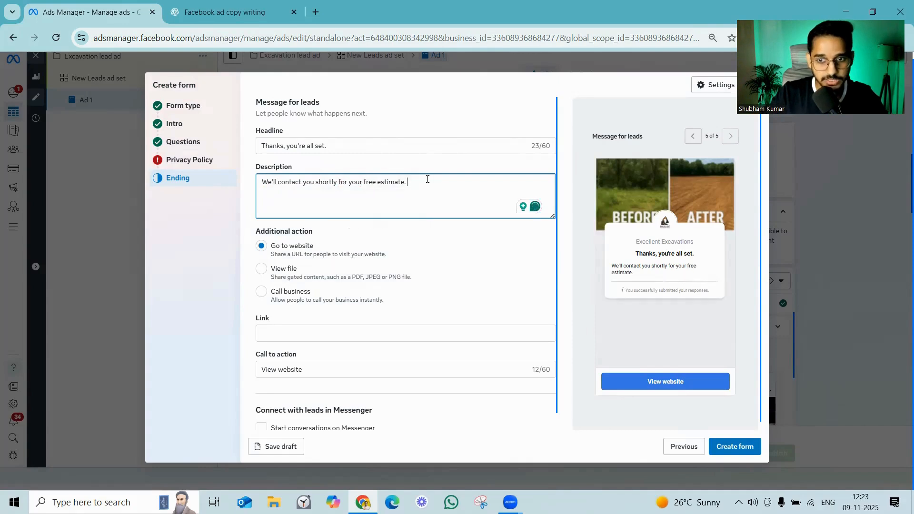
Step: Set the ending's additional action to Call business and enter the business phone number with country code US +1
scroll(293, 291, down, 1)
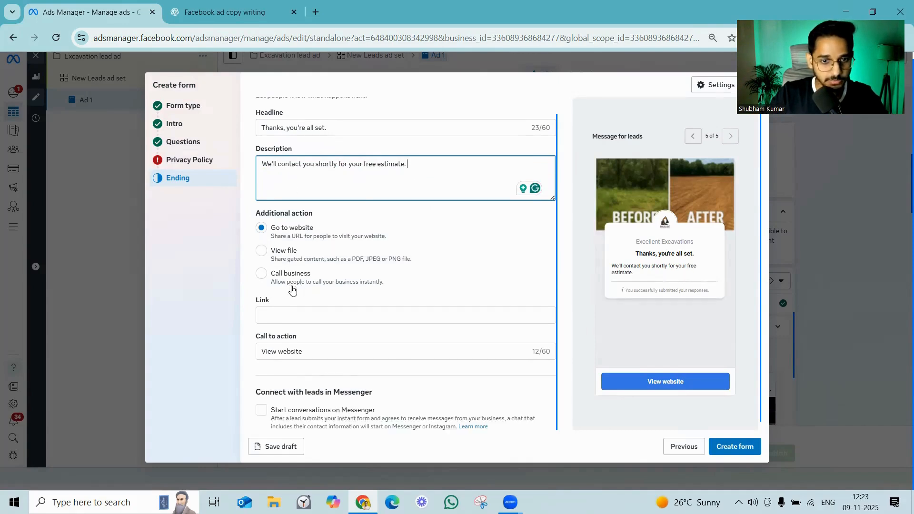
click(262, 276)
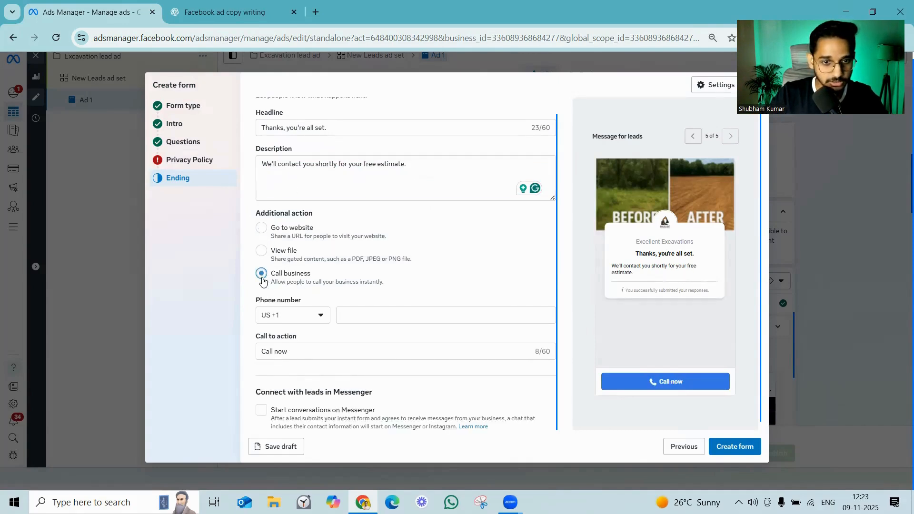
click(367, 317)
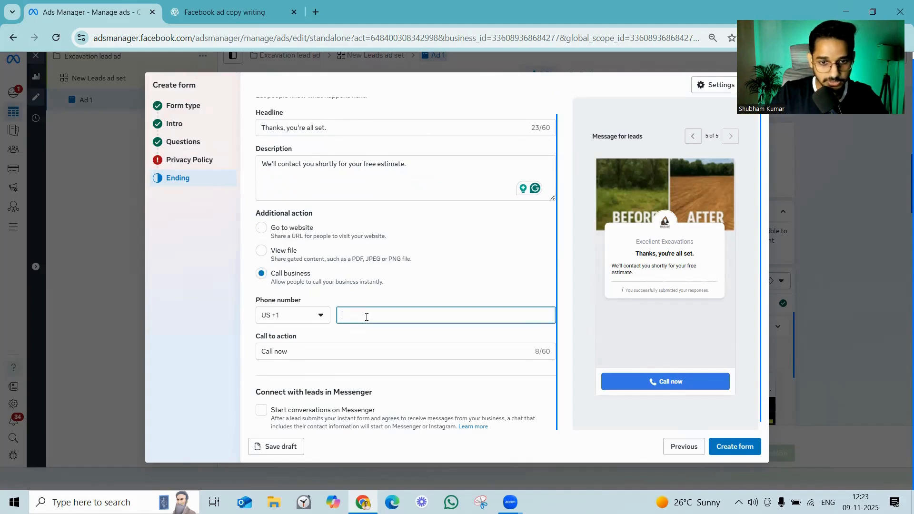
text(125479854)
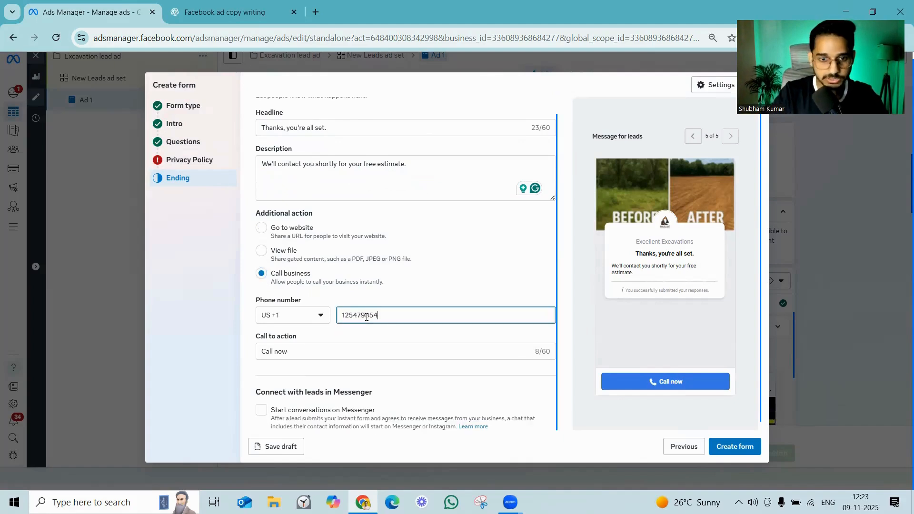
Step: Replace the ending's call to action text with "Cann Now to get am instant quote"
drag(300, 351, 230, 353)
text(Get)
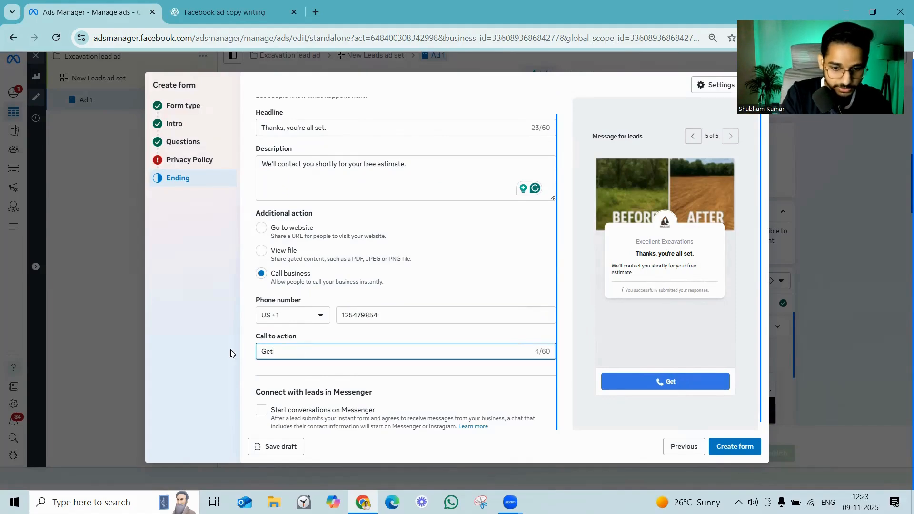
key(BackSpace)
key(BackSpace)
key(BackSpace)
text(C)
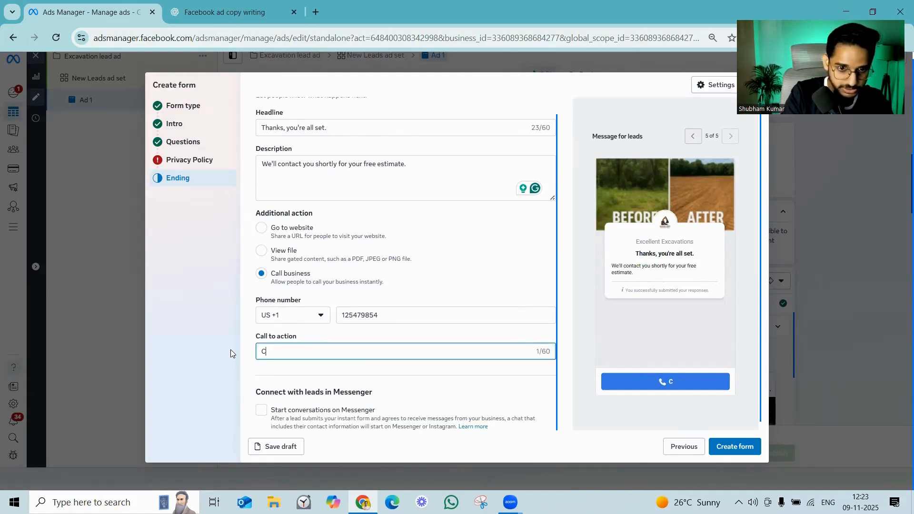
text(ann Now to)
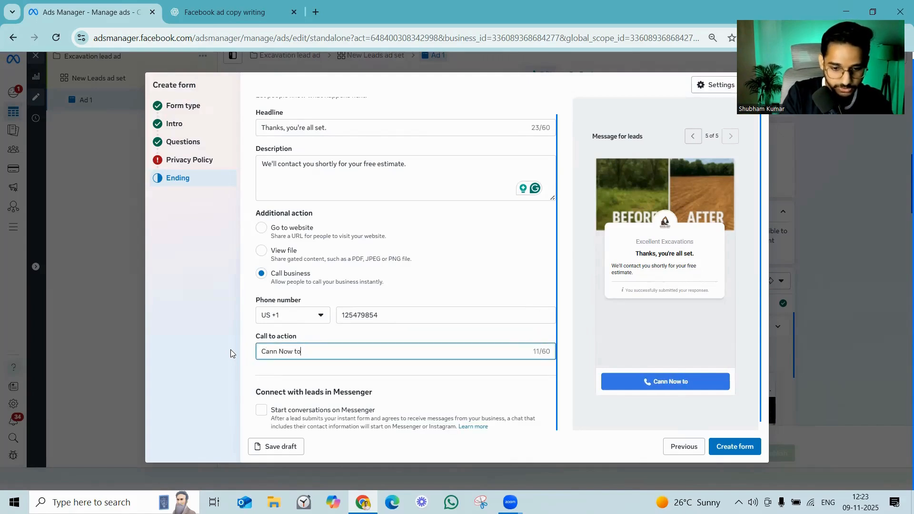
text( get am )
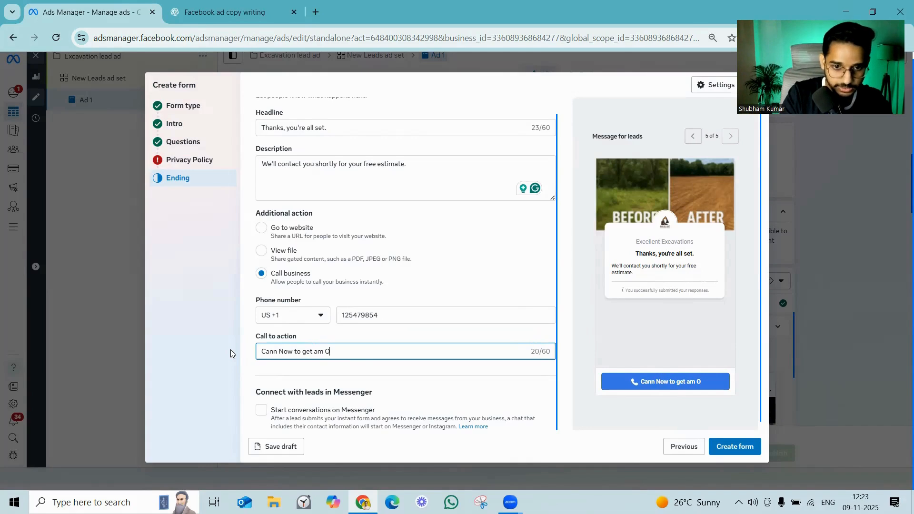
text(inst)
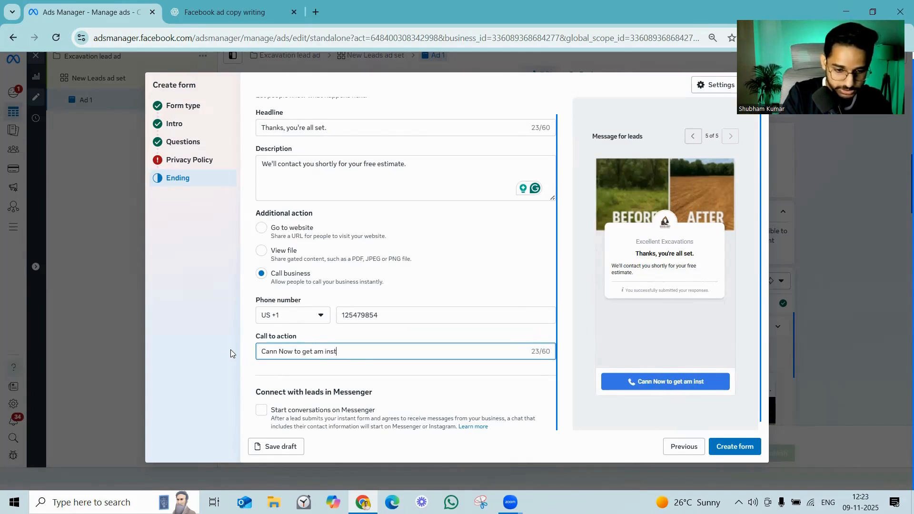
text(ant quote)
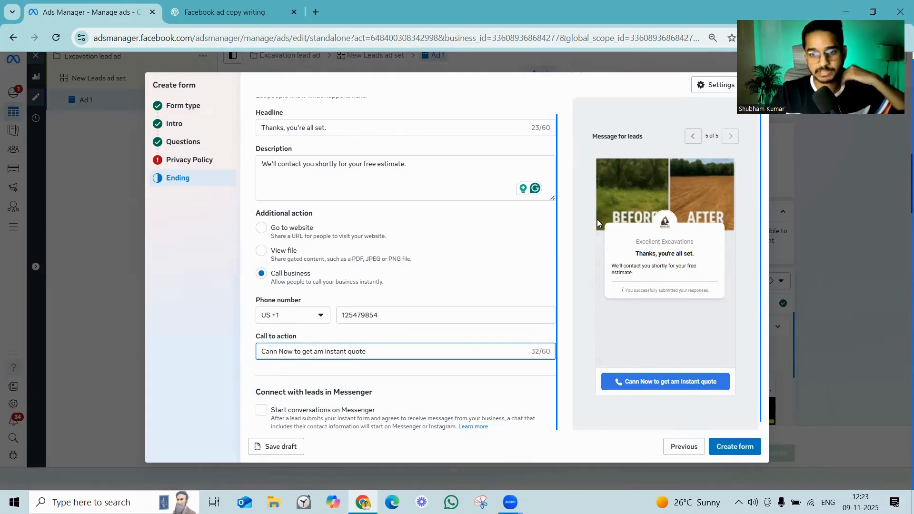
Step: Correct the spelling in the call to action so it reads "Call Now to get an instant quote"
click(276, 350)
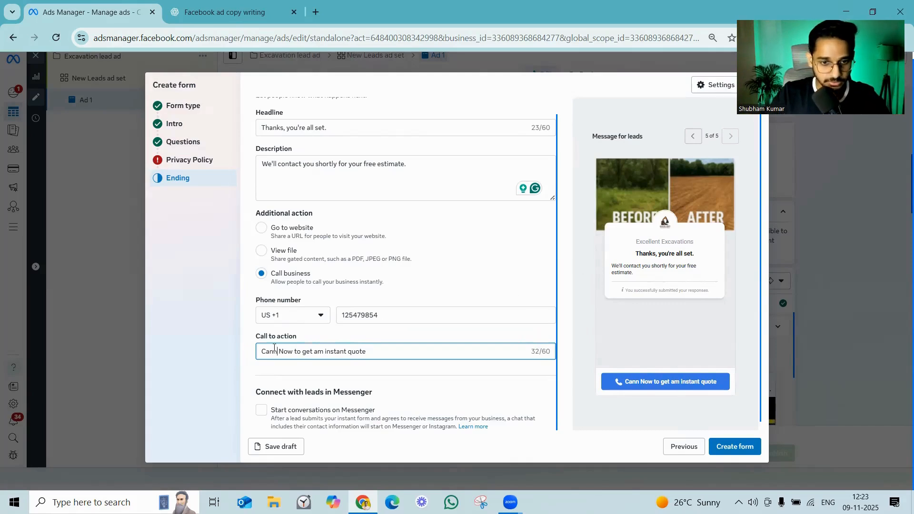
key(BackSpace)
key(BackSpace)
key(BackSpace)
text(all)
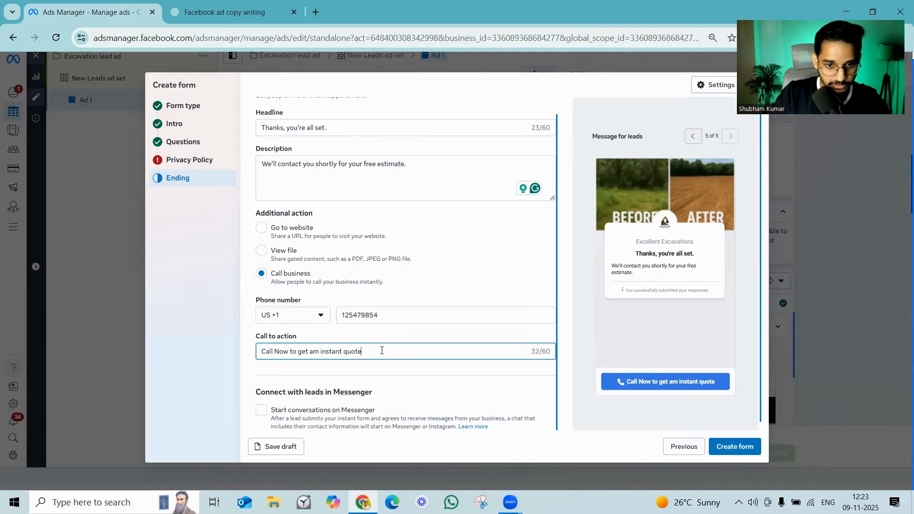
click(319, 352)
key(BackSpace)
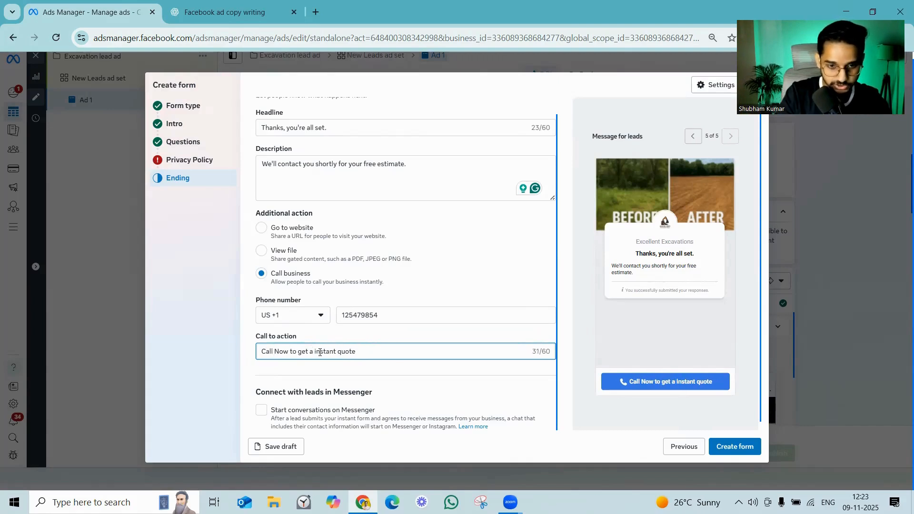
text(n)
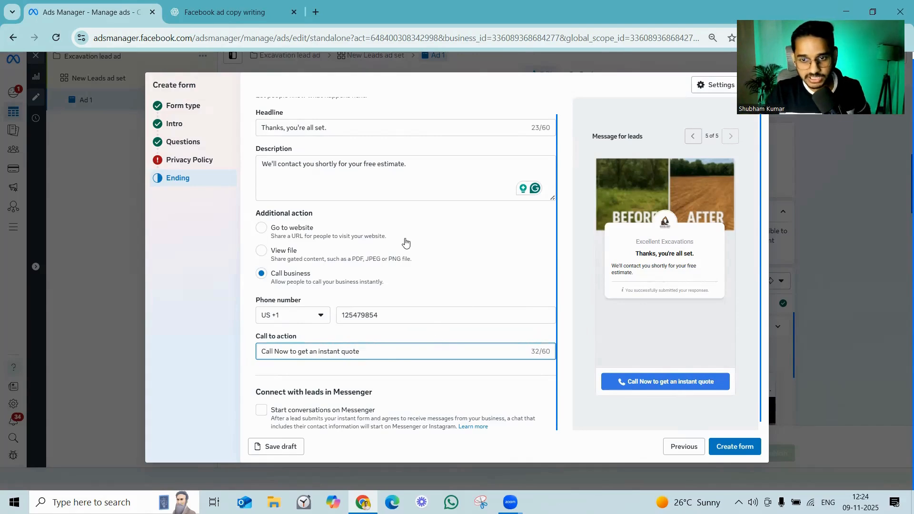
Step: Close the lead form without creating it, discard its unsaved work, and return to the ad's Destination settings
scroll(359, 220, up, 1)
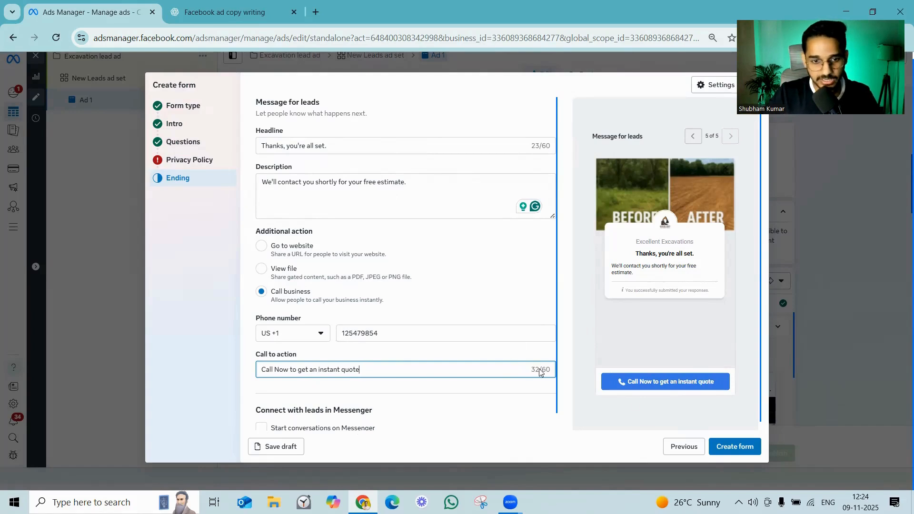
scroll(316, 428, down, 1)
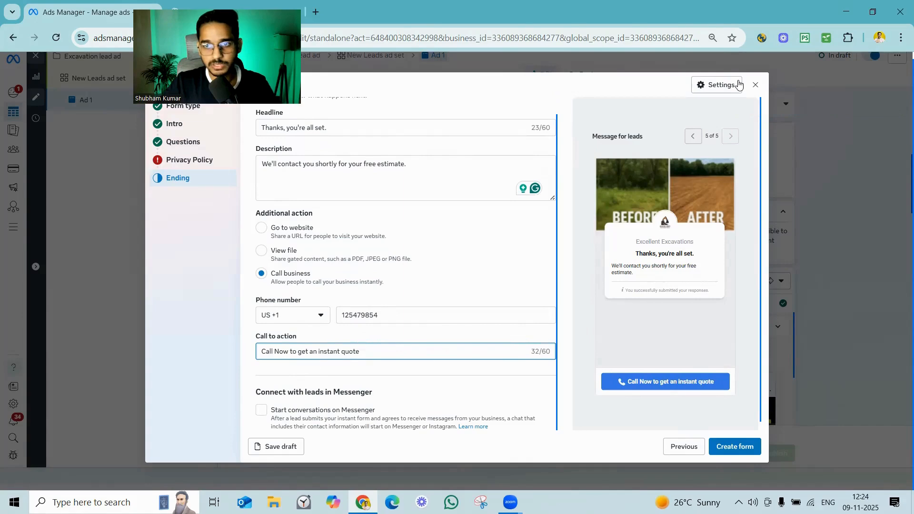
click(757, 85)
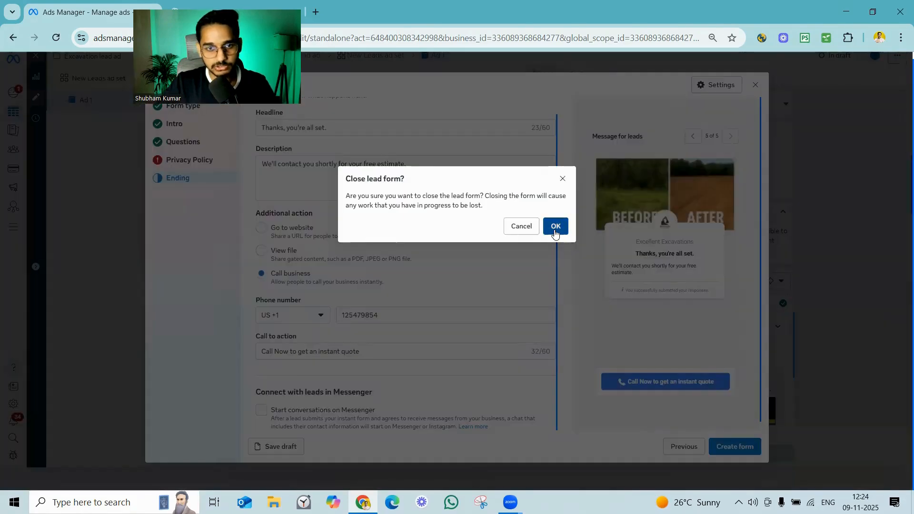
click(555, 231)
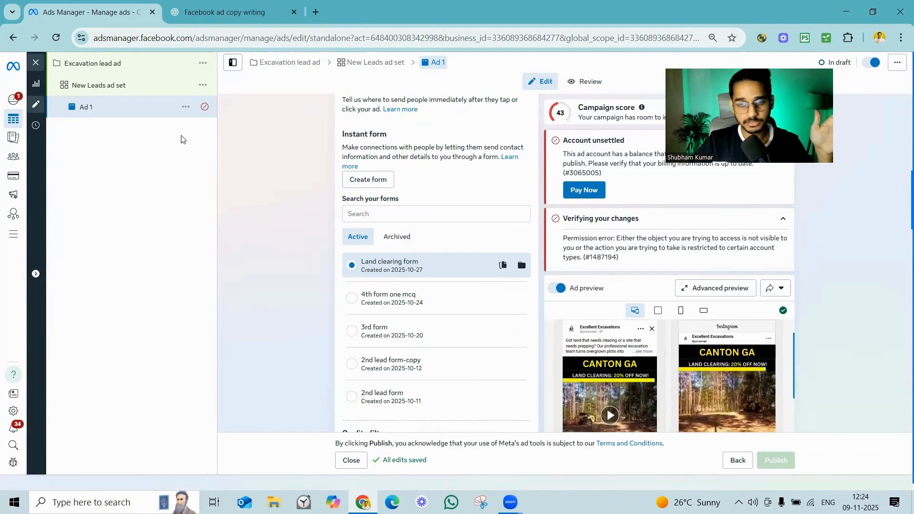
scroll(429, 286, up, 1)
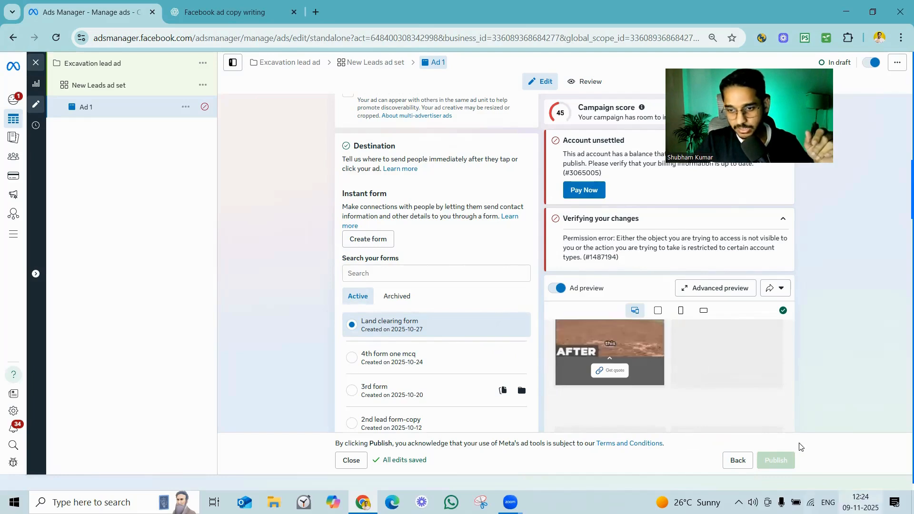
mouse_move(785, 462)
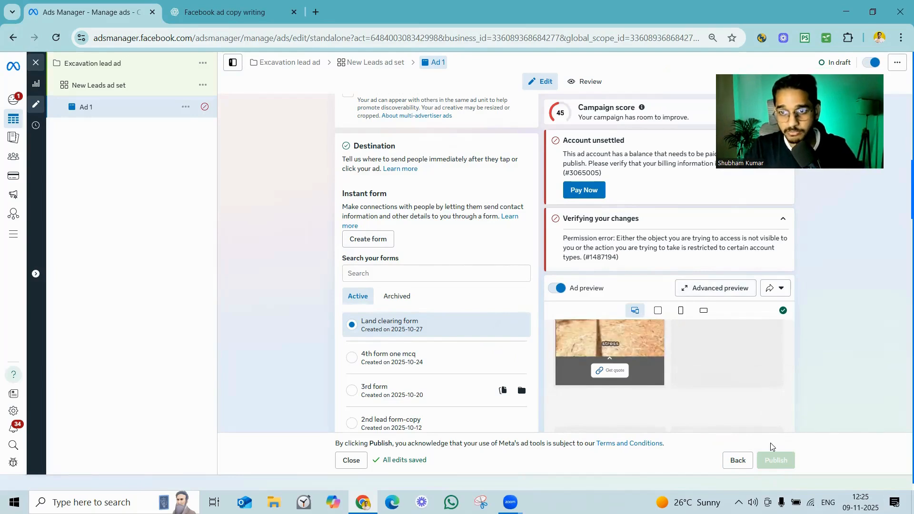
Step: Search the web for "privyr crm" in a new browser tab and open the Privyr website
click(315, 9)
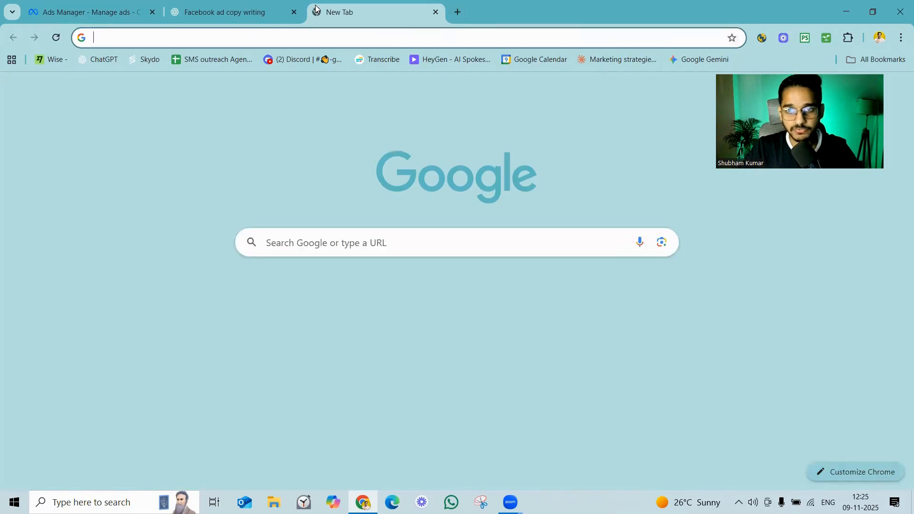
click(385, 39)
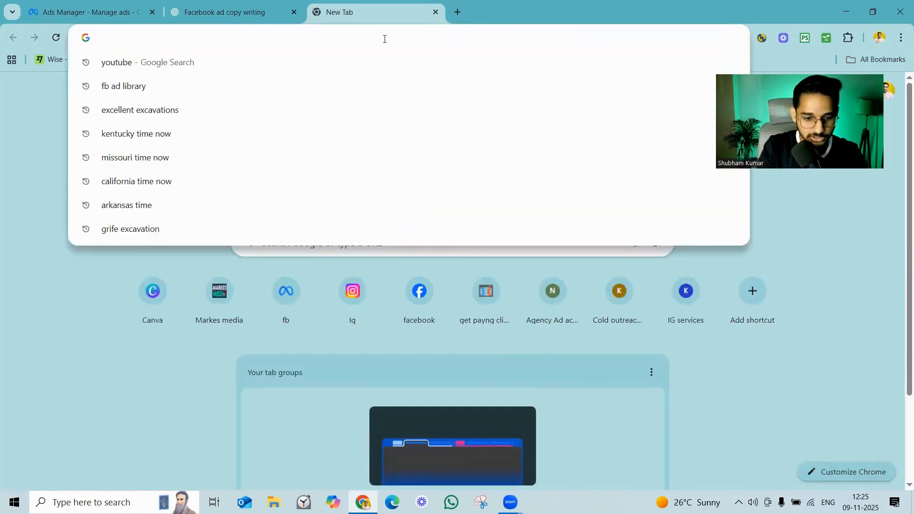
text(Prvy)
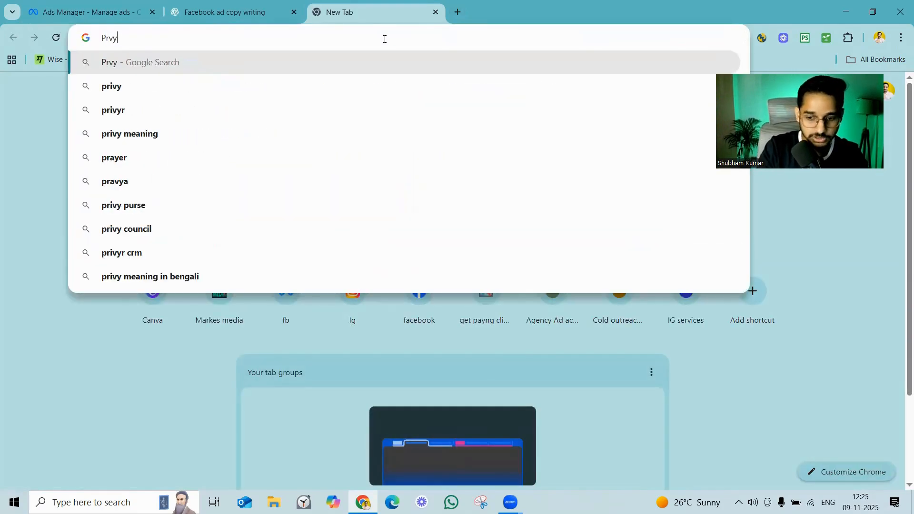
key(BackSpace)
key(BackSpace)
key(BackSpace)
text(riv)
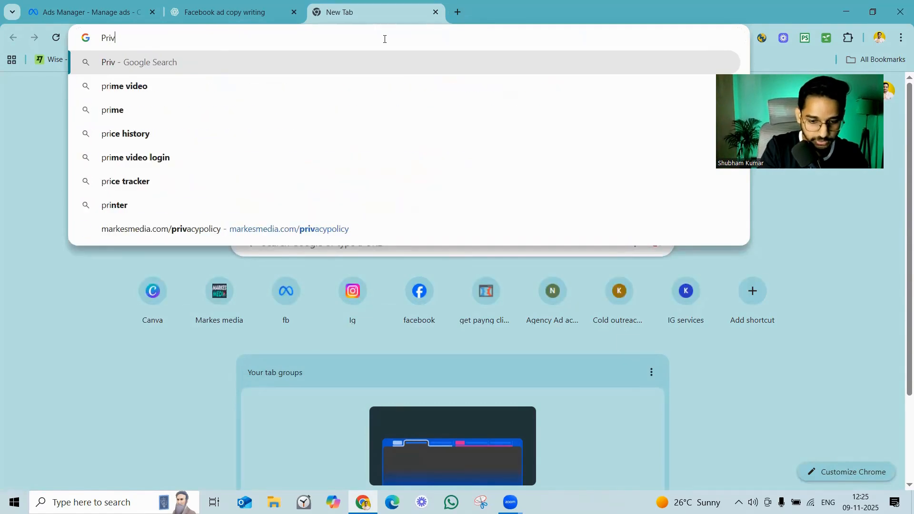
text(yr)
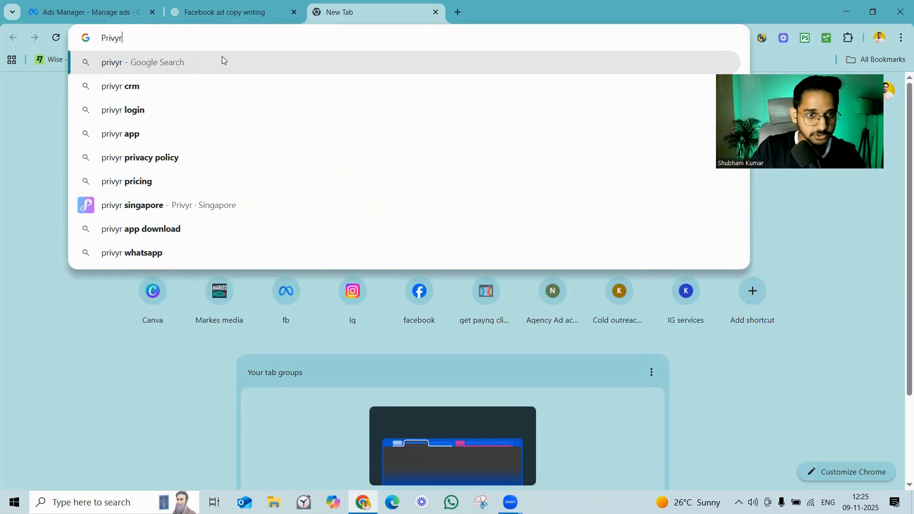
click(160, 82)
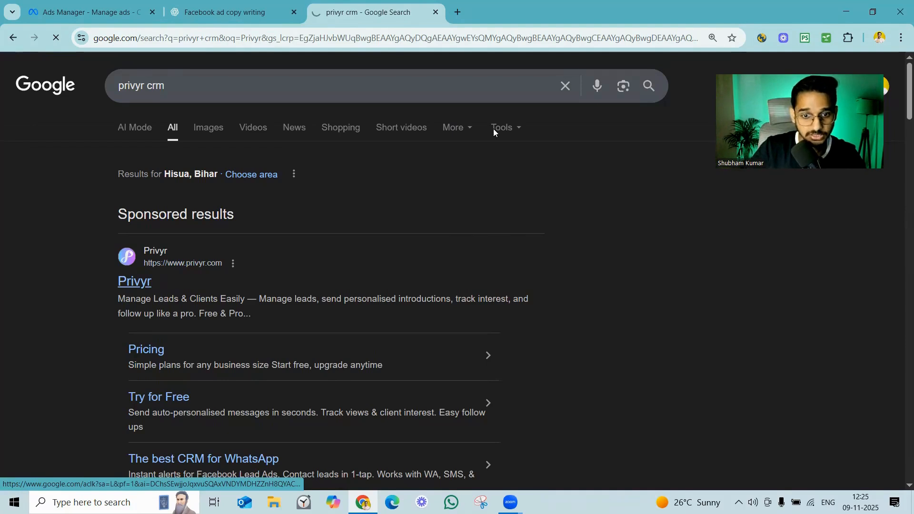
click(394, 347)
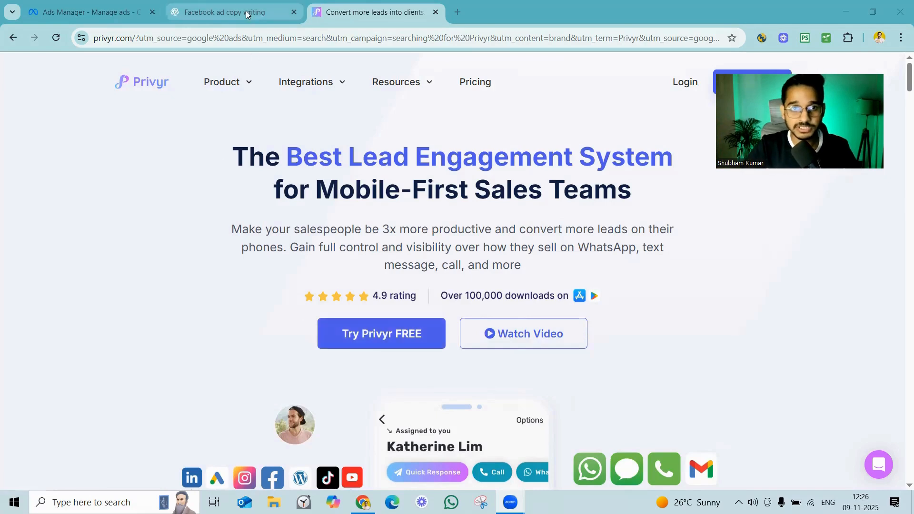
Step: Return to Ads Manager, close the Ad 1 editor, and deselect Ad 1 in the ads list
click(124, 12)
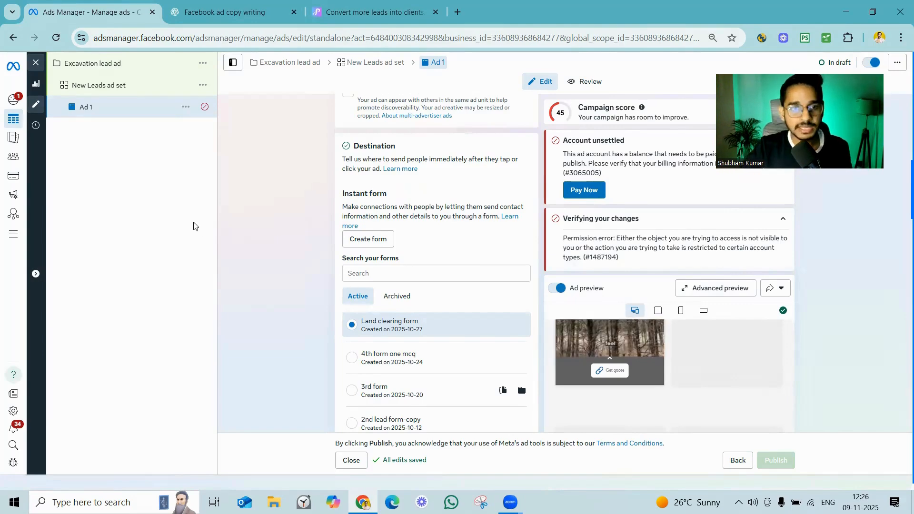
click(34, 65)
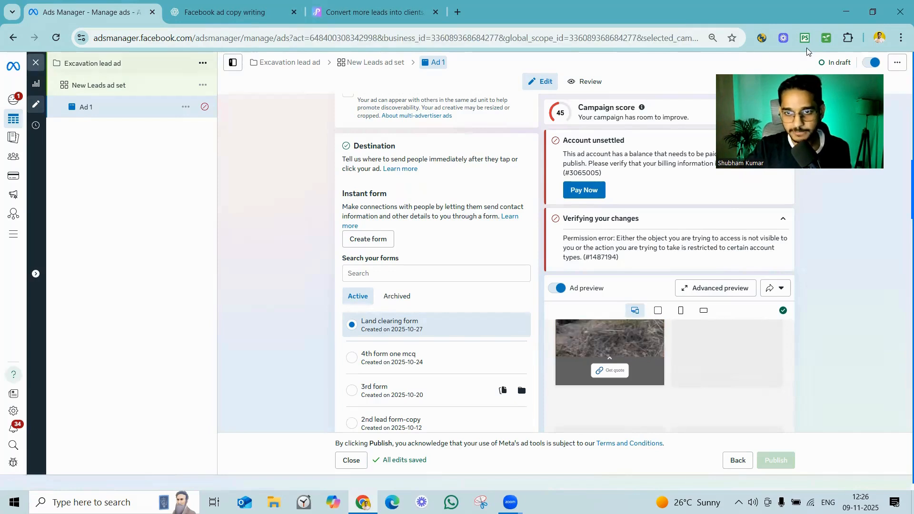
drag(809, 75, 820, 45)
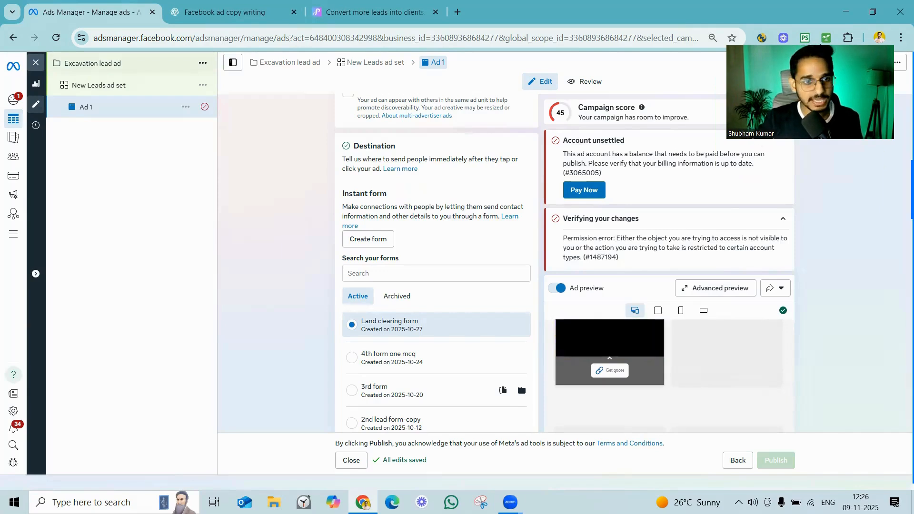
click(352, 461)
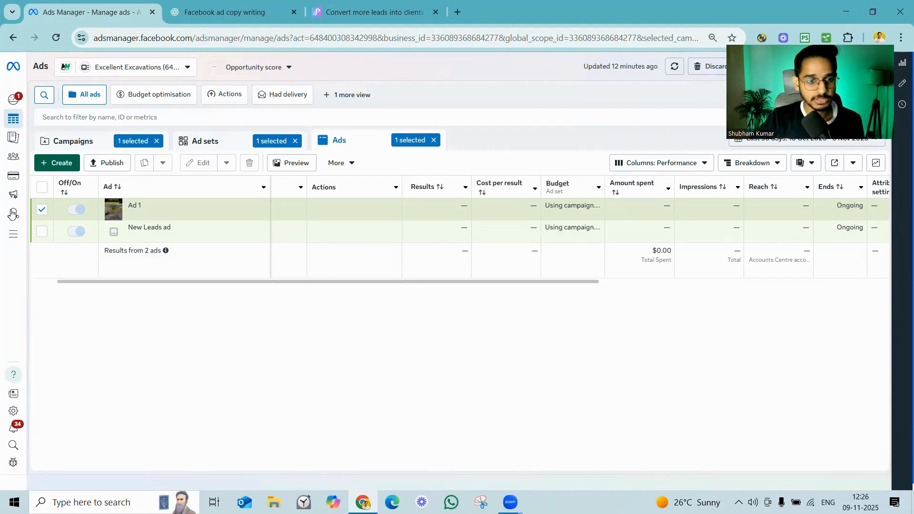
click(42, 213)
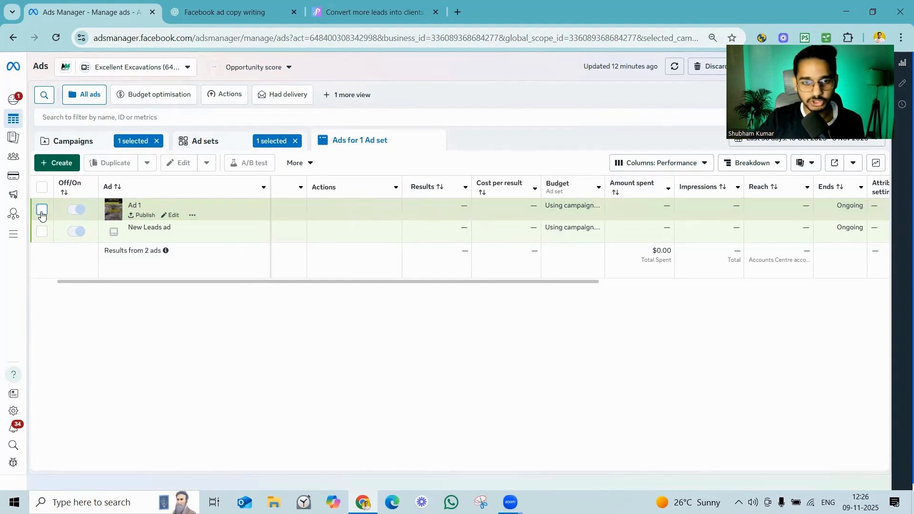